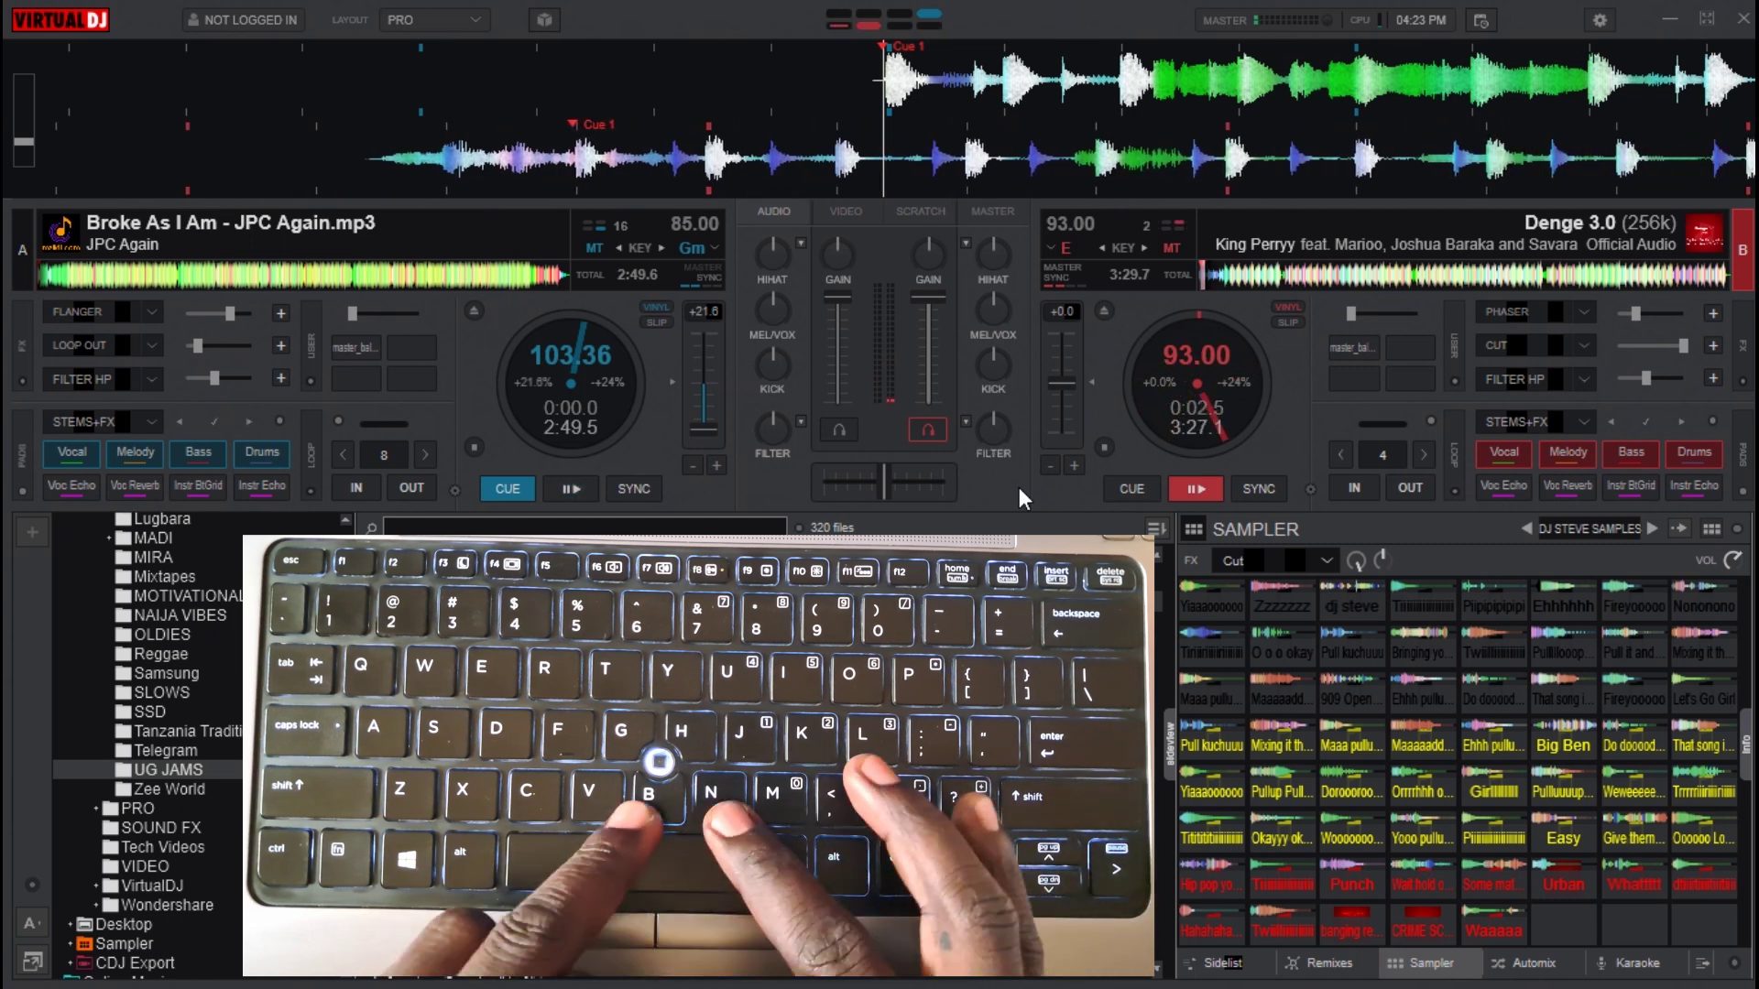
# - Send the right deck back to its cue point with Shift+Space
pyautogui.hotkey('shift', 'space')
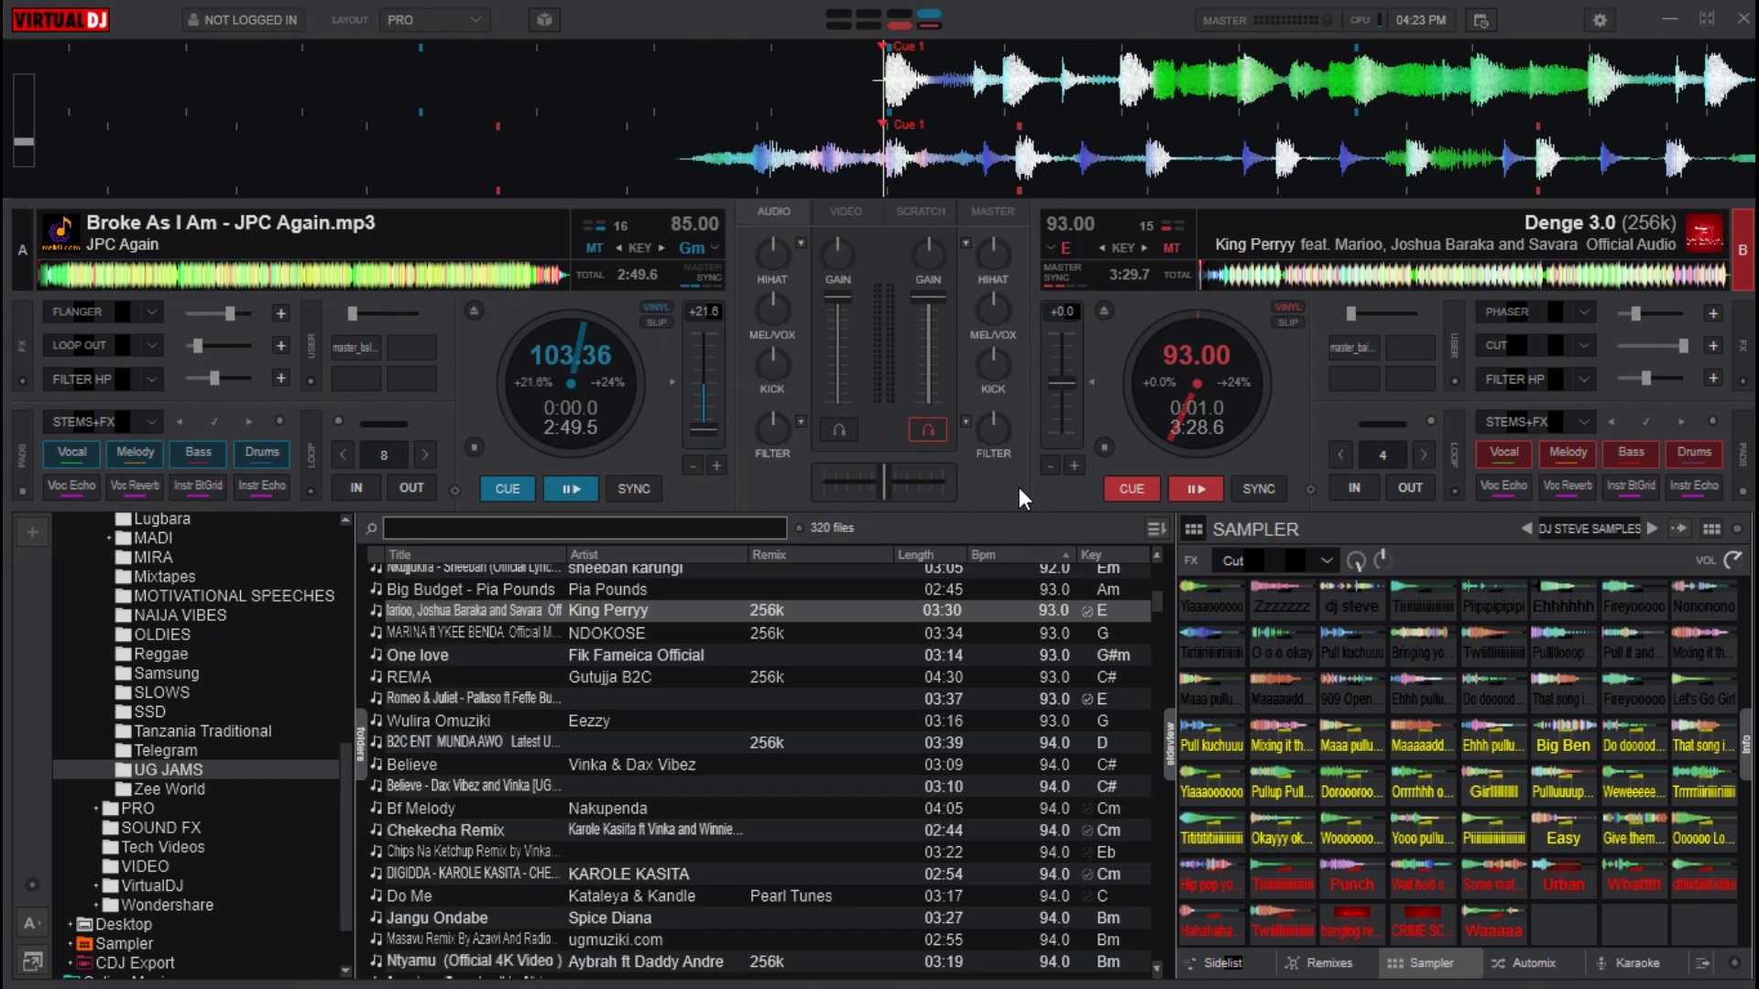
# - Reach the advanced keyboard mapping editor via Settings > Controllers > Keyboard
pyautogui.click(1599, 24)
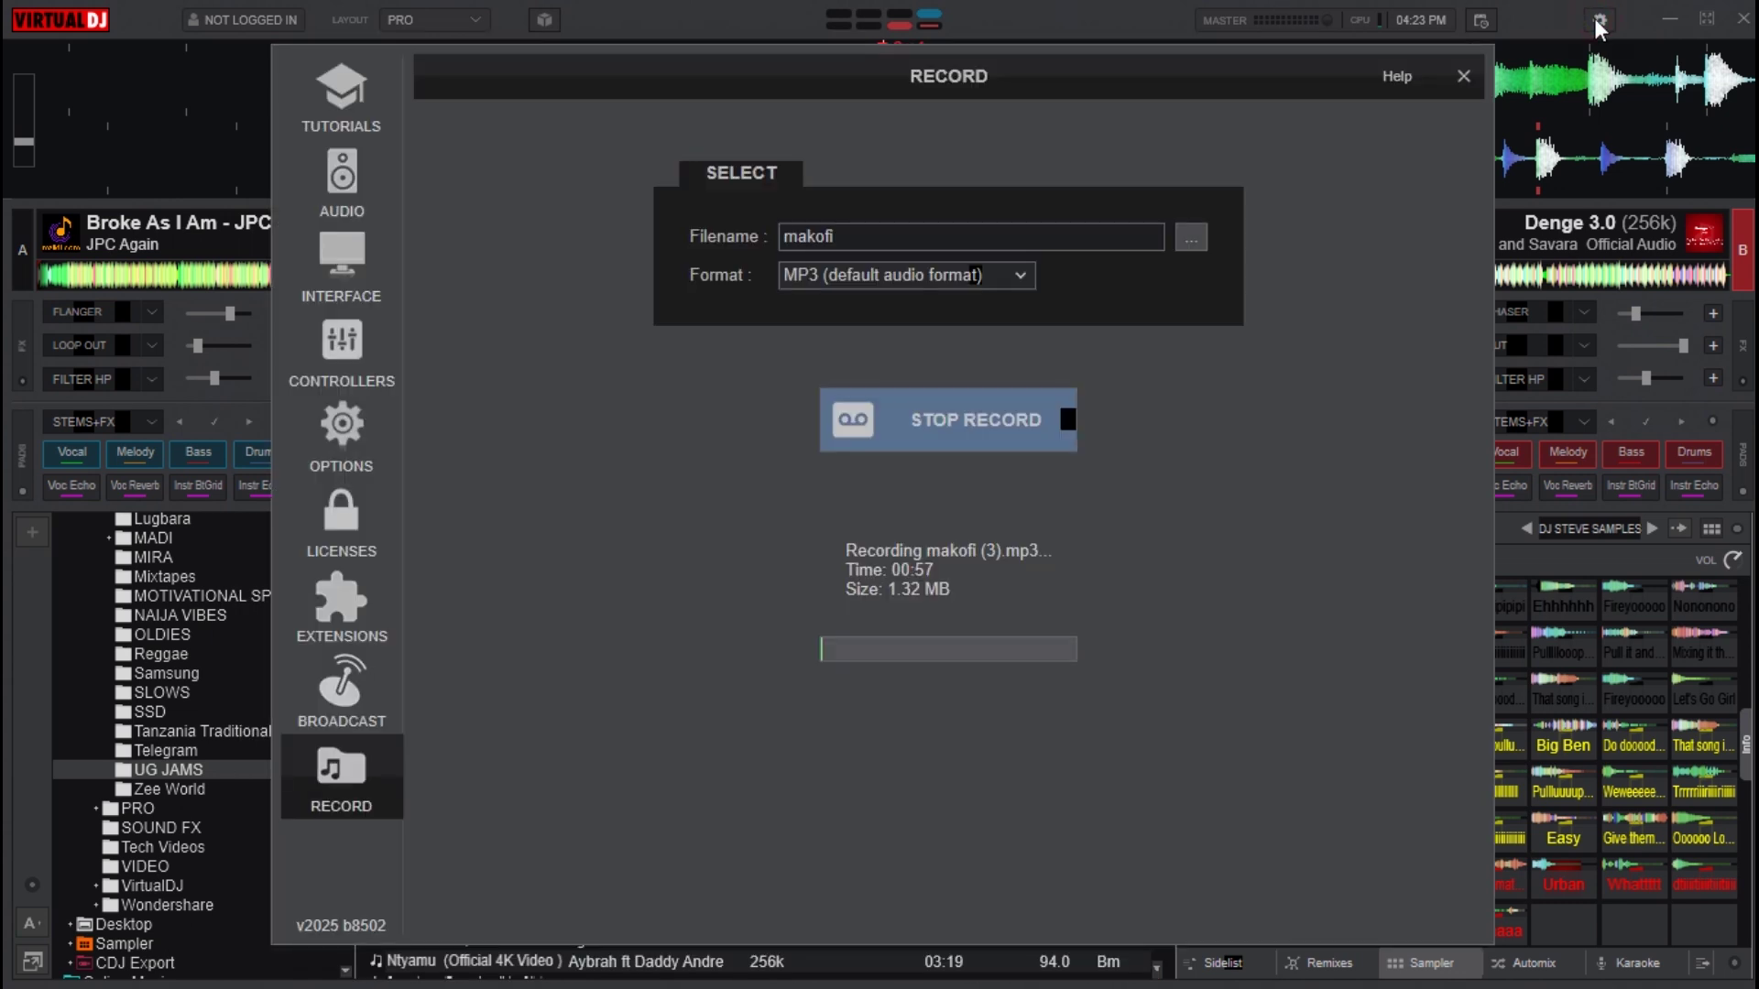
pyautogui.click(335, 330)
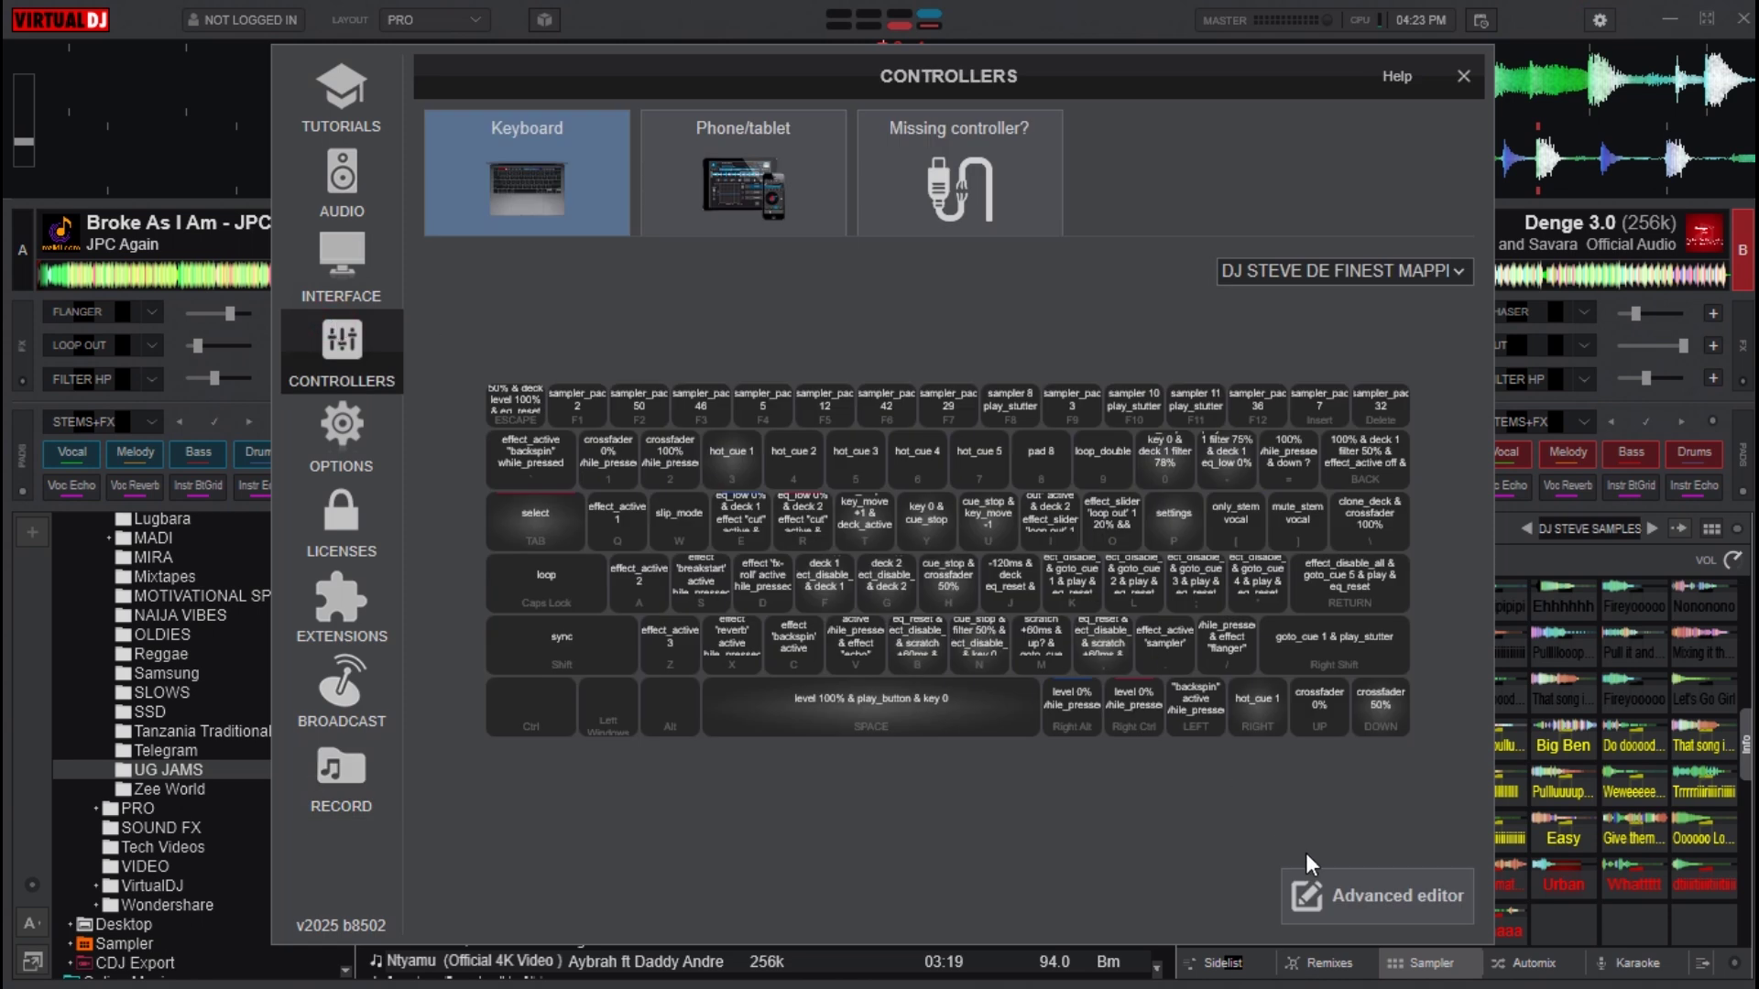
pyautogui.click(1370, 884)
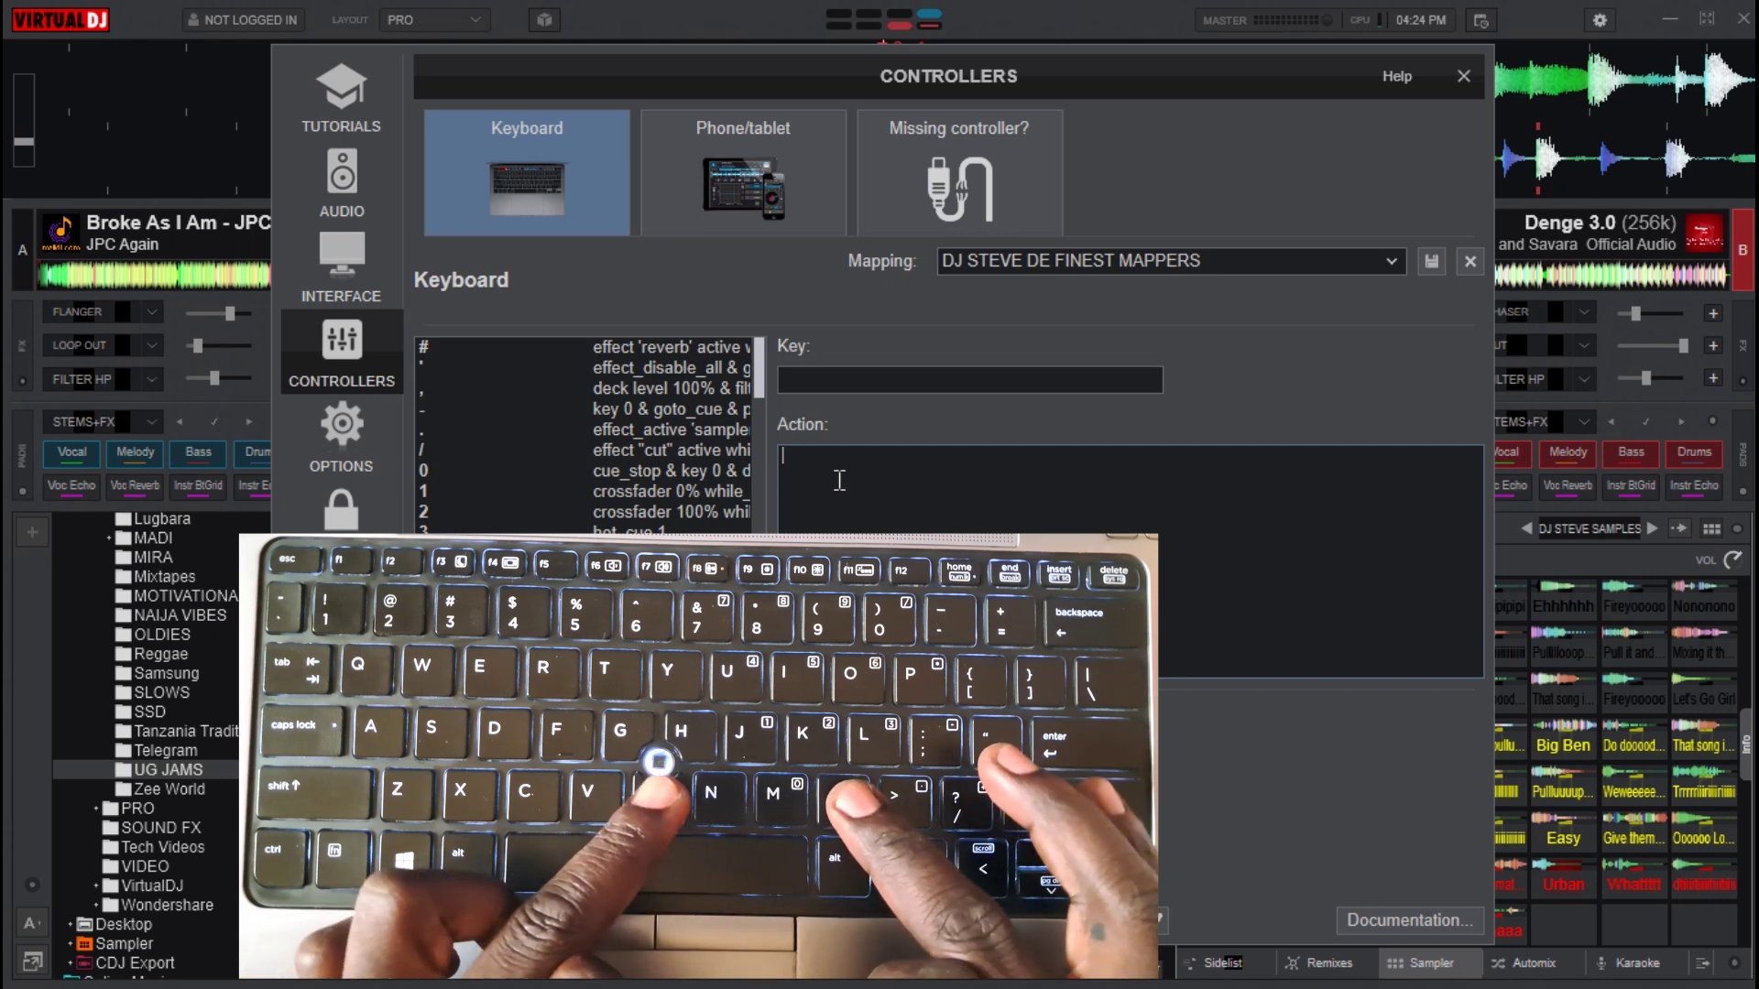
# - Begin a new key mapping entry by focusing the Key field
pyautogui.click(955, 386)
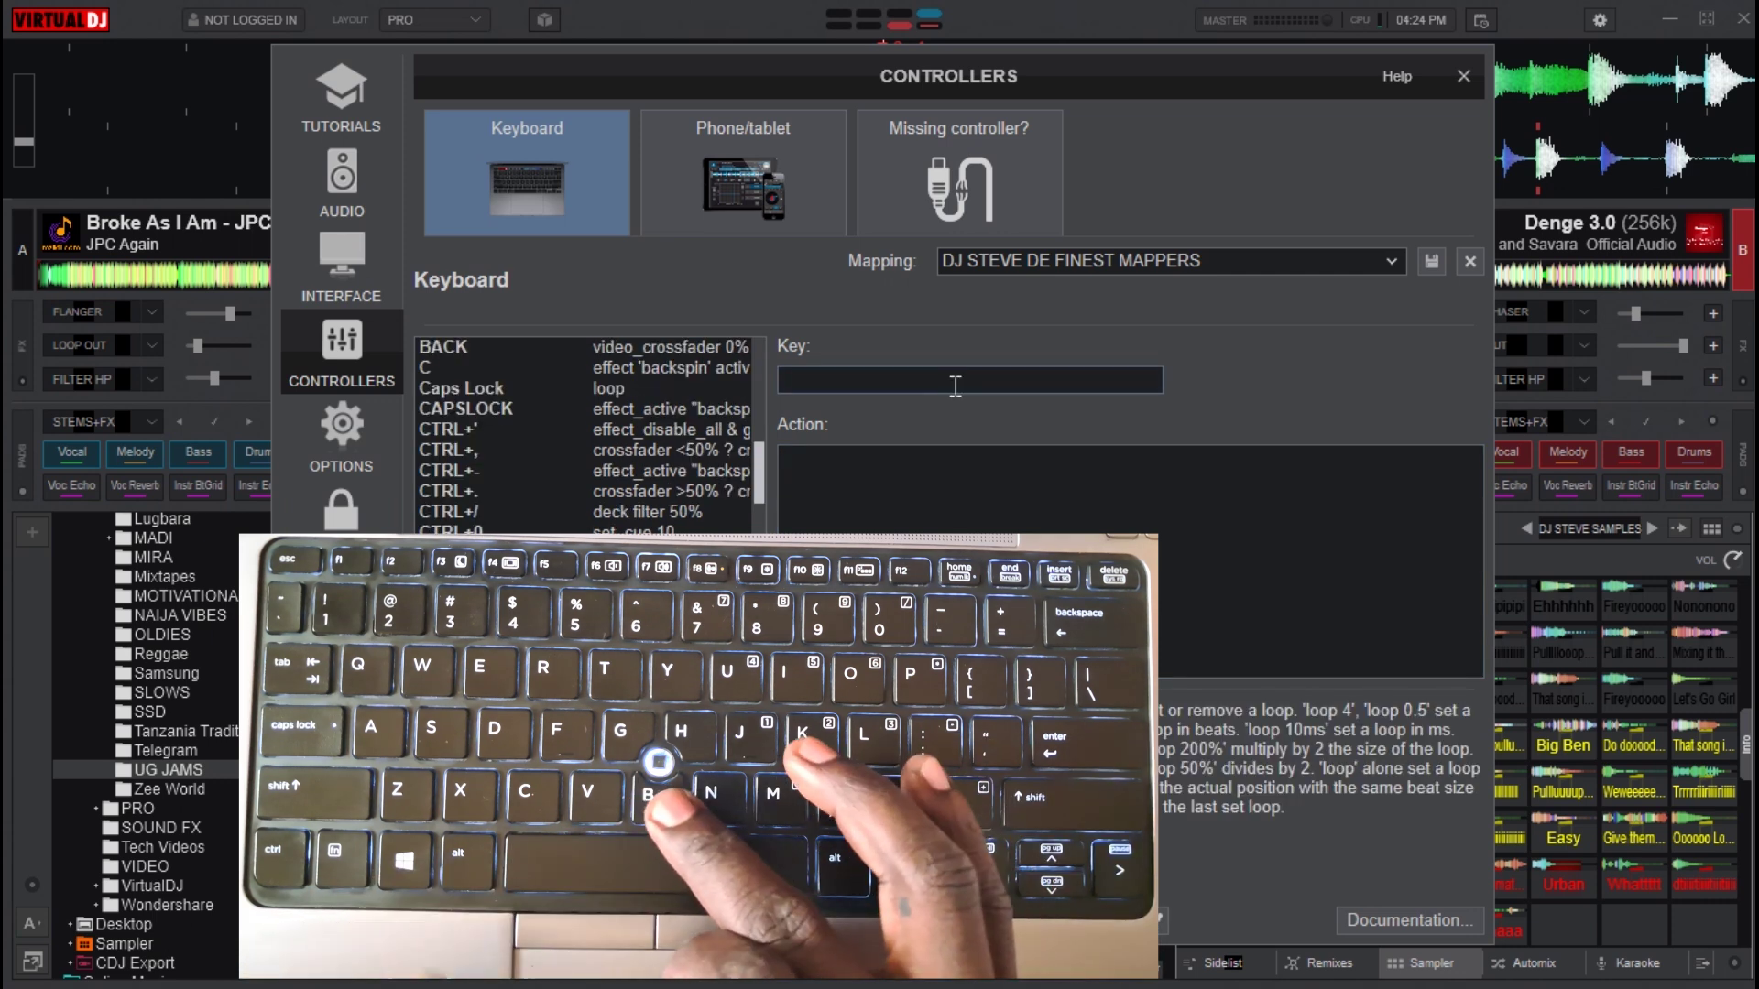
pyautogui.write('B')
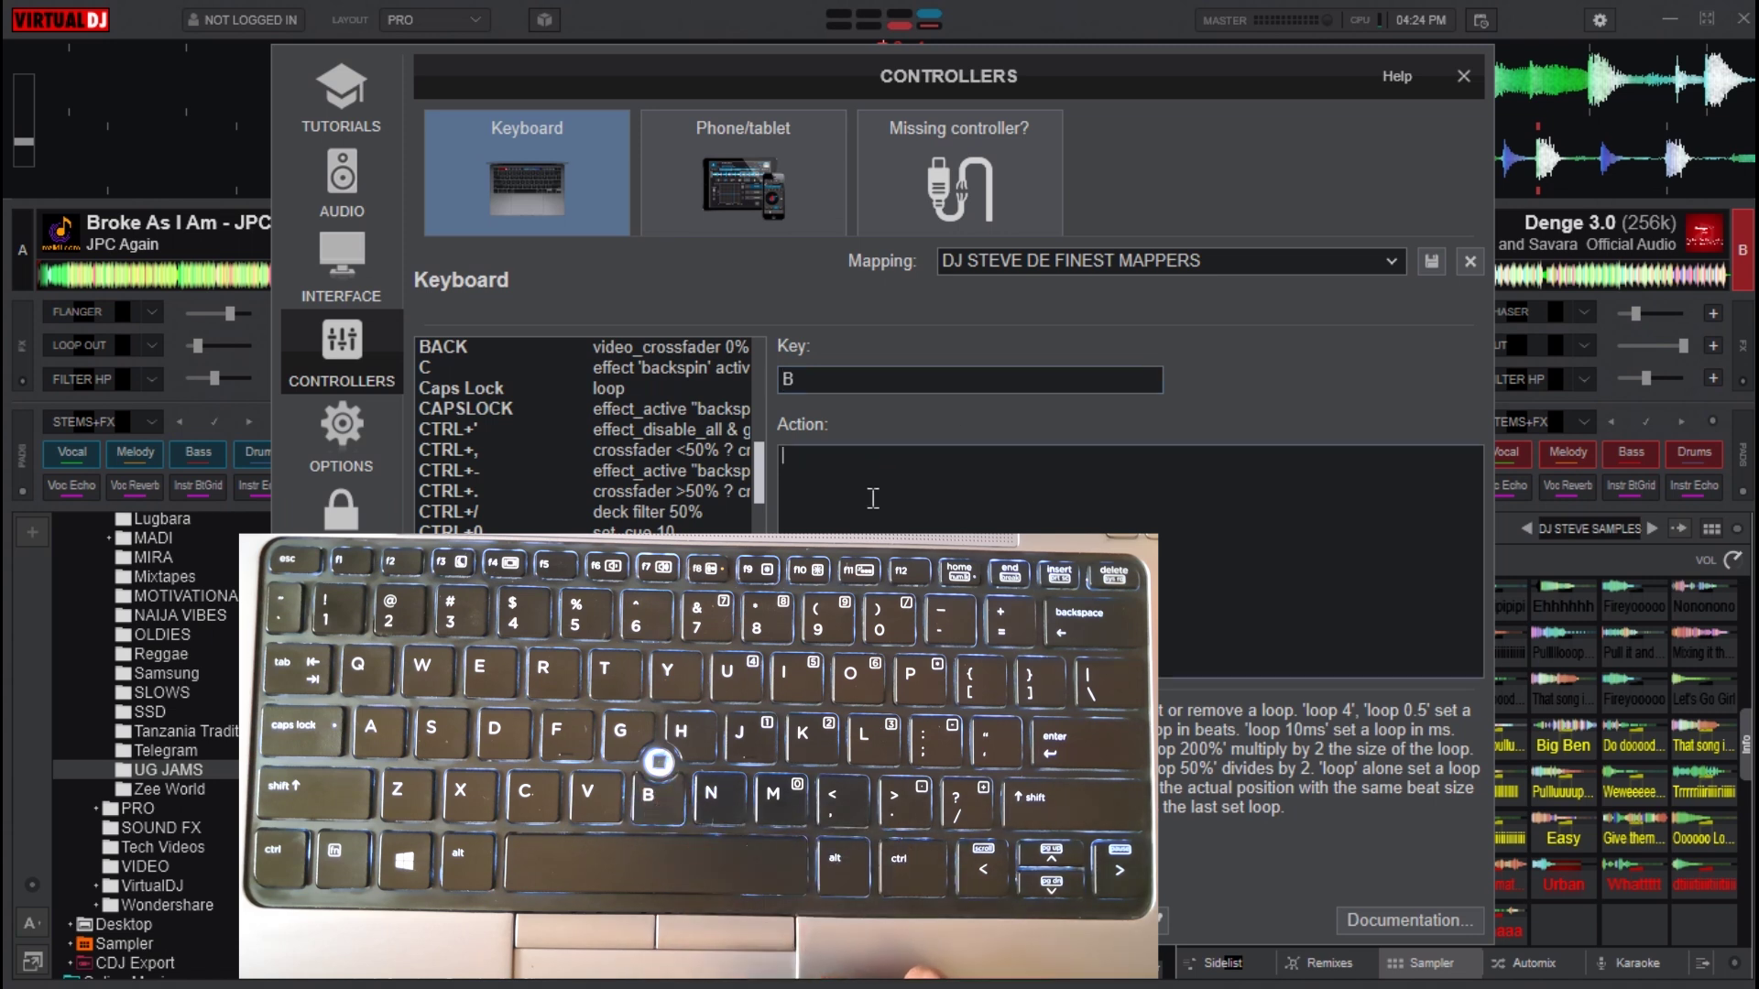
pyautogui.write('deck')
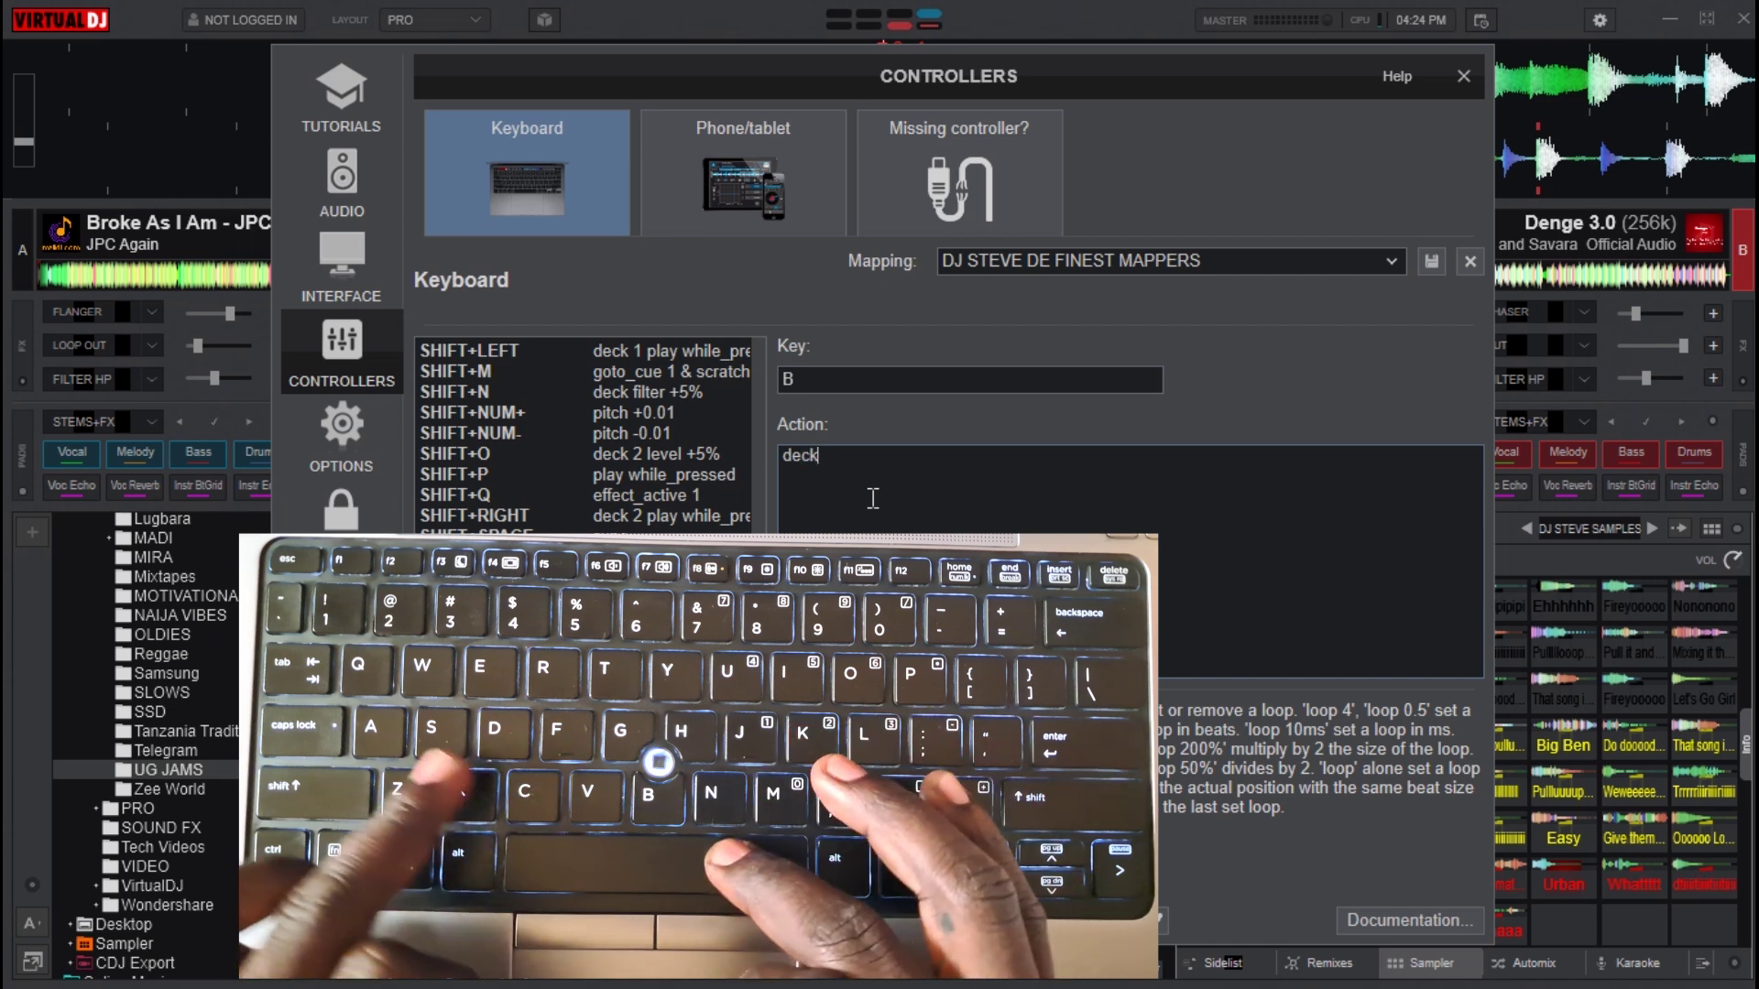
pyautogui.write(' level')
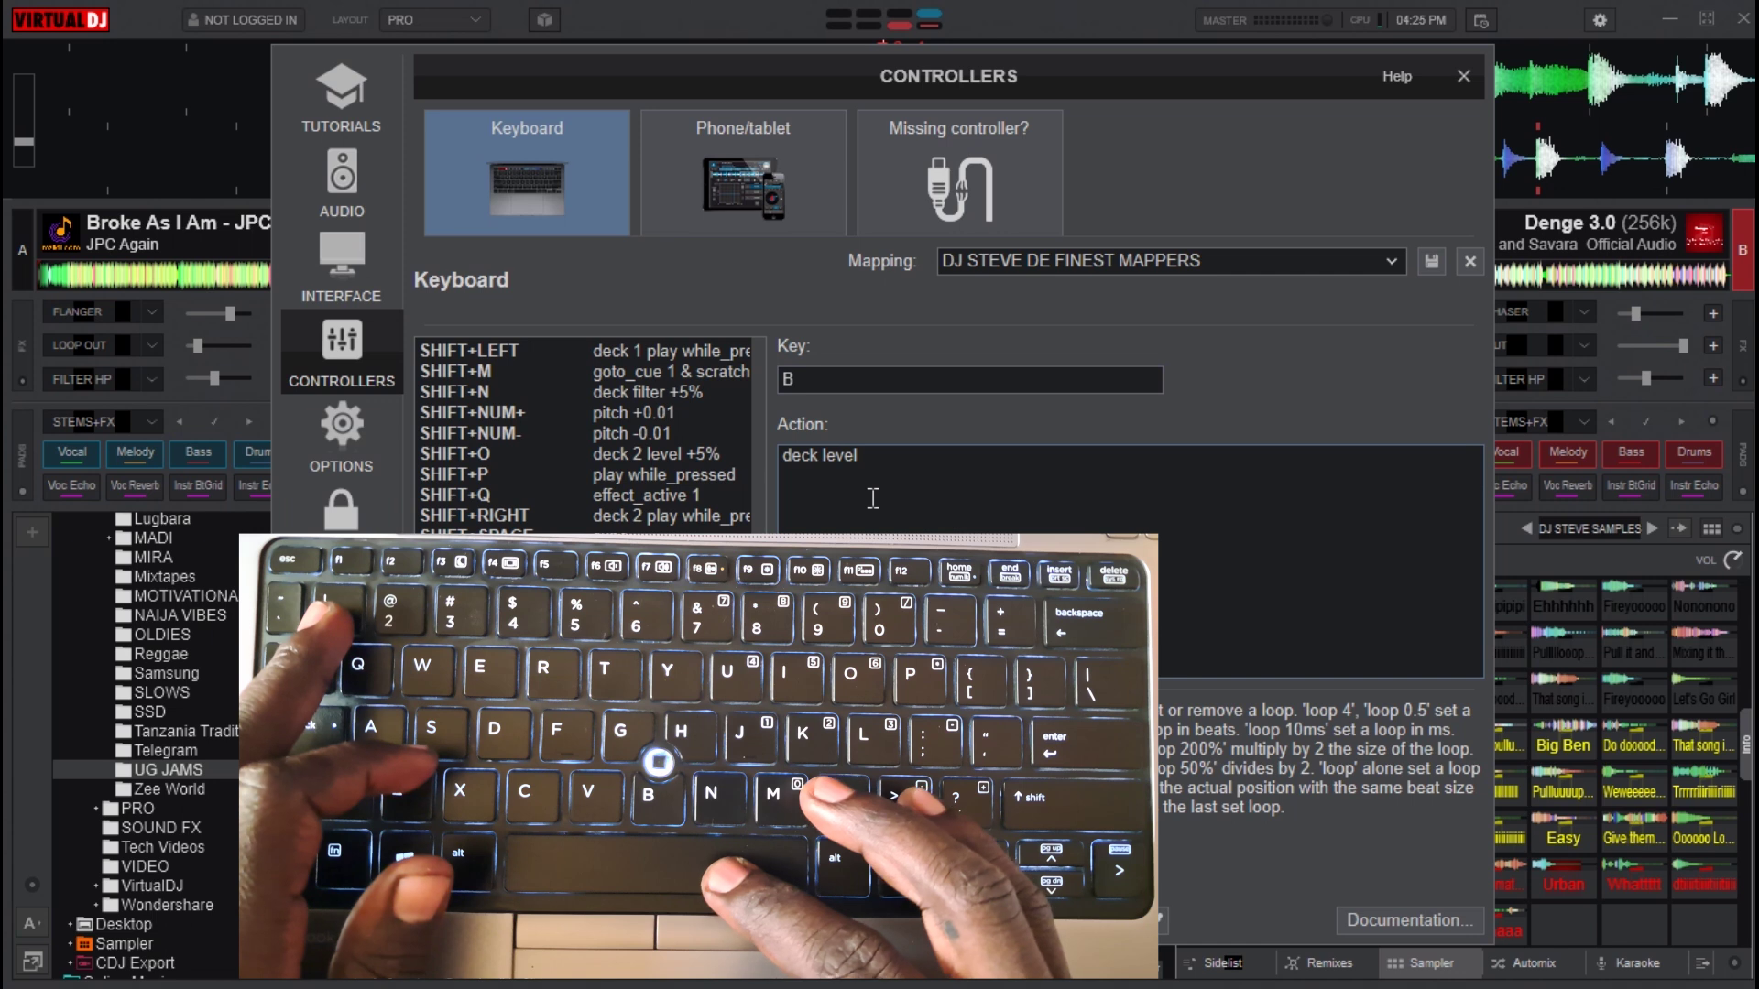
pyautogui.write(' 100')
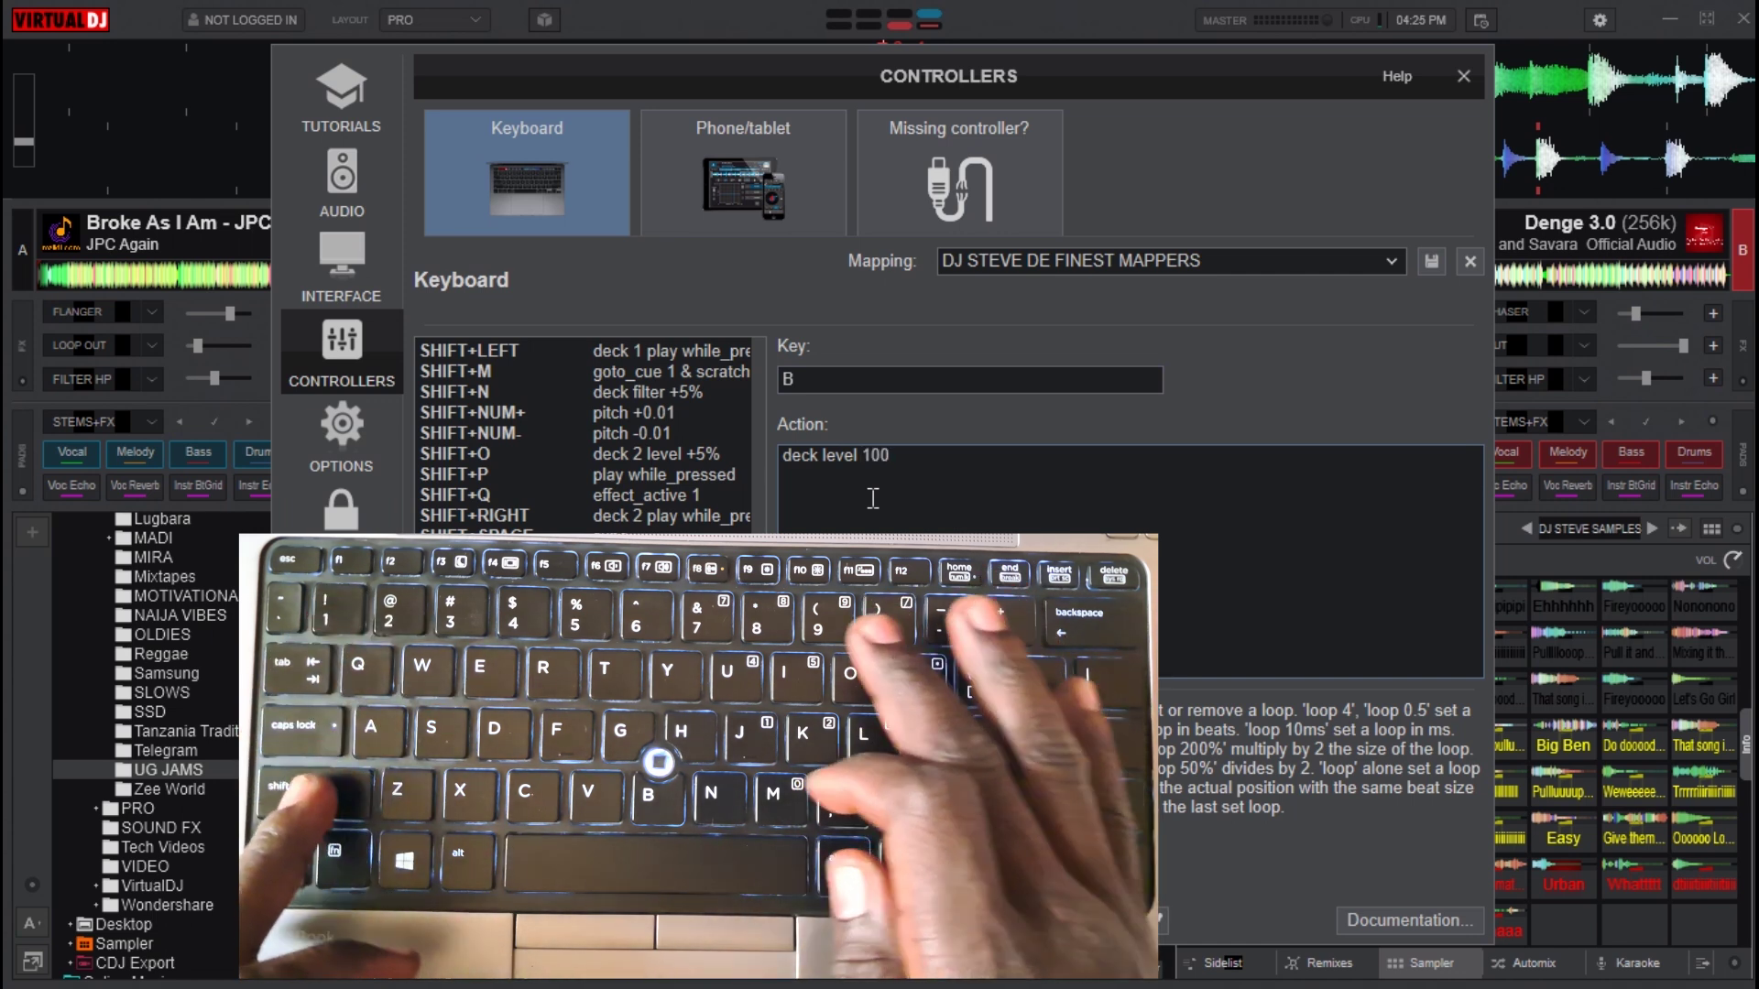
pyautogui.write('% ')
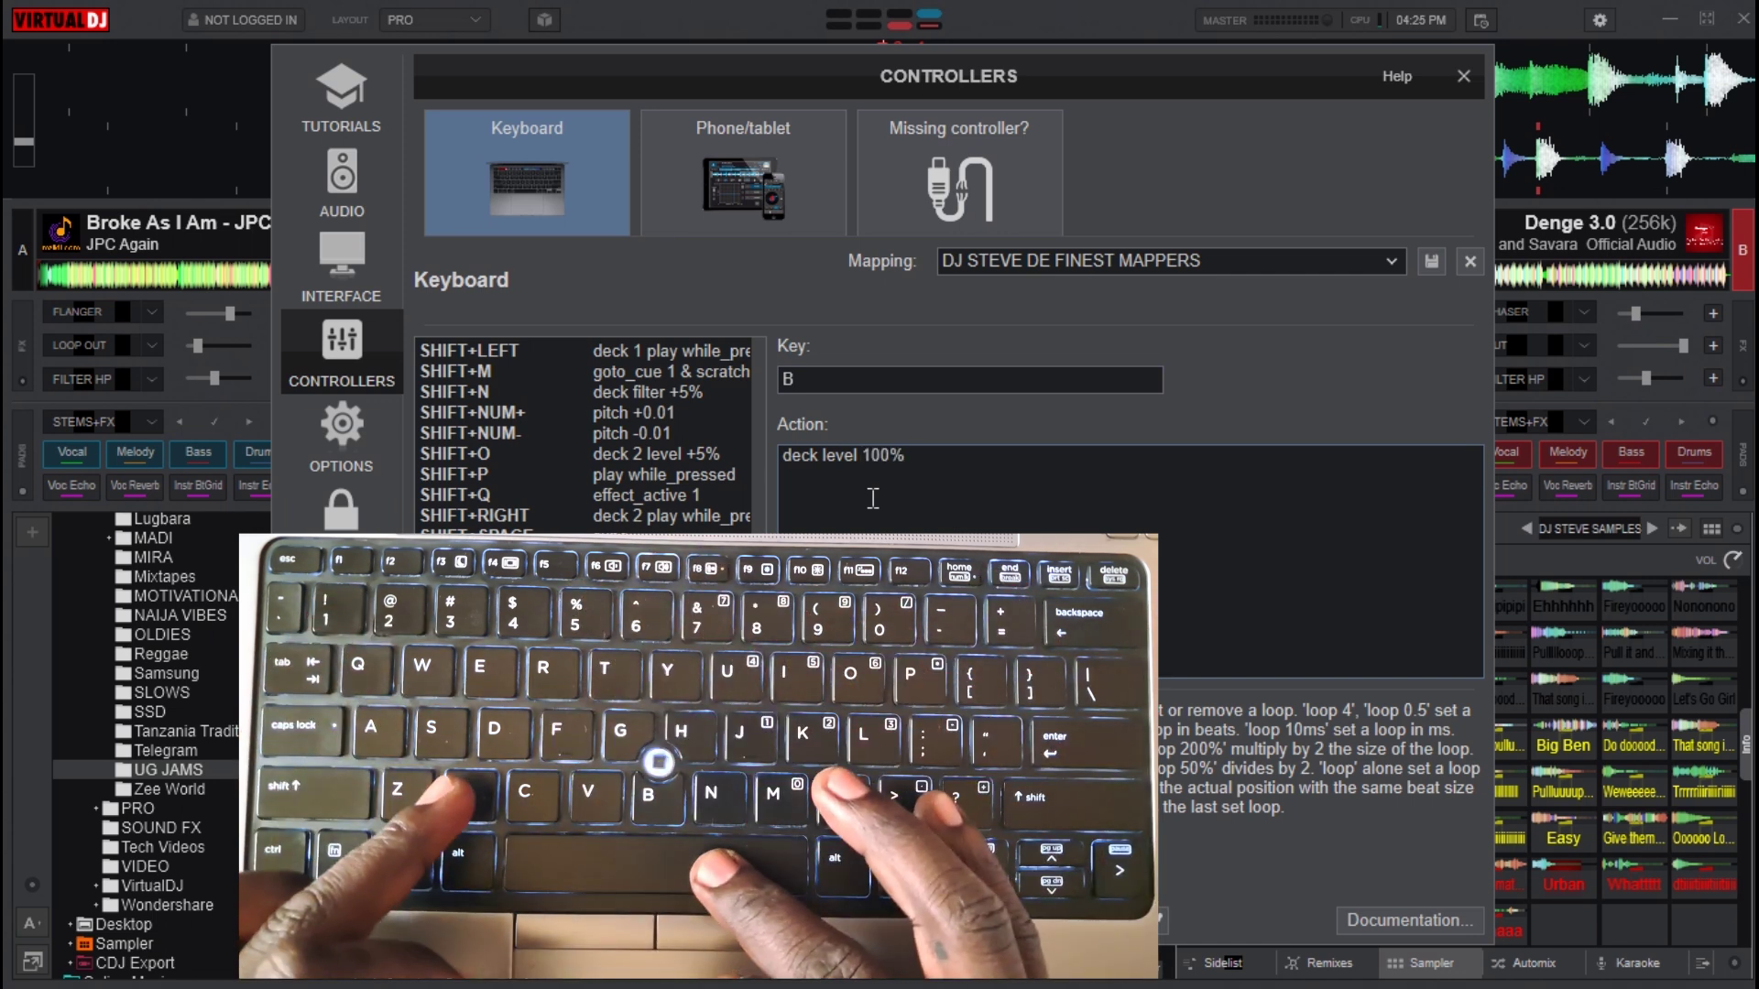
pyautogui.write('&')
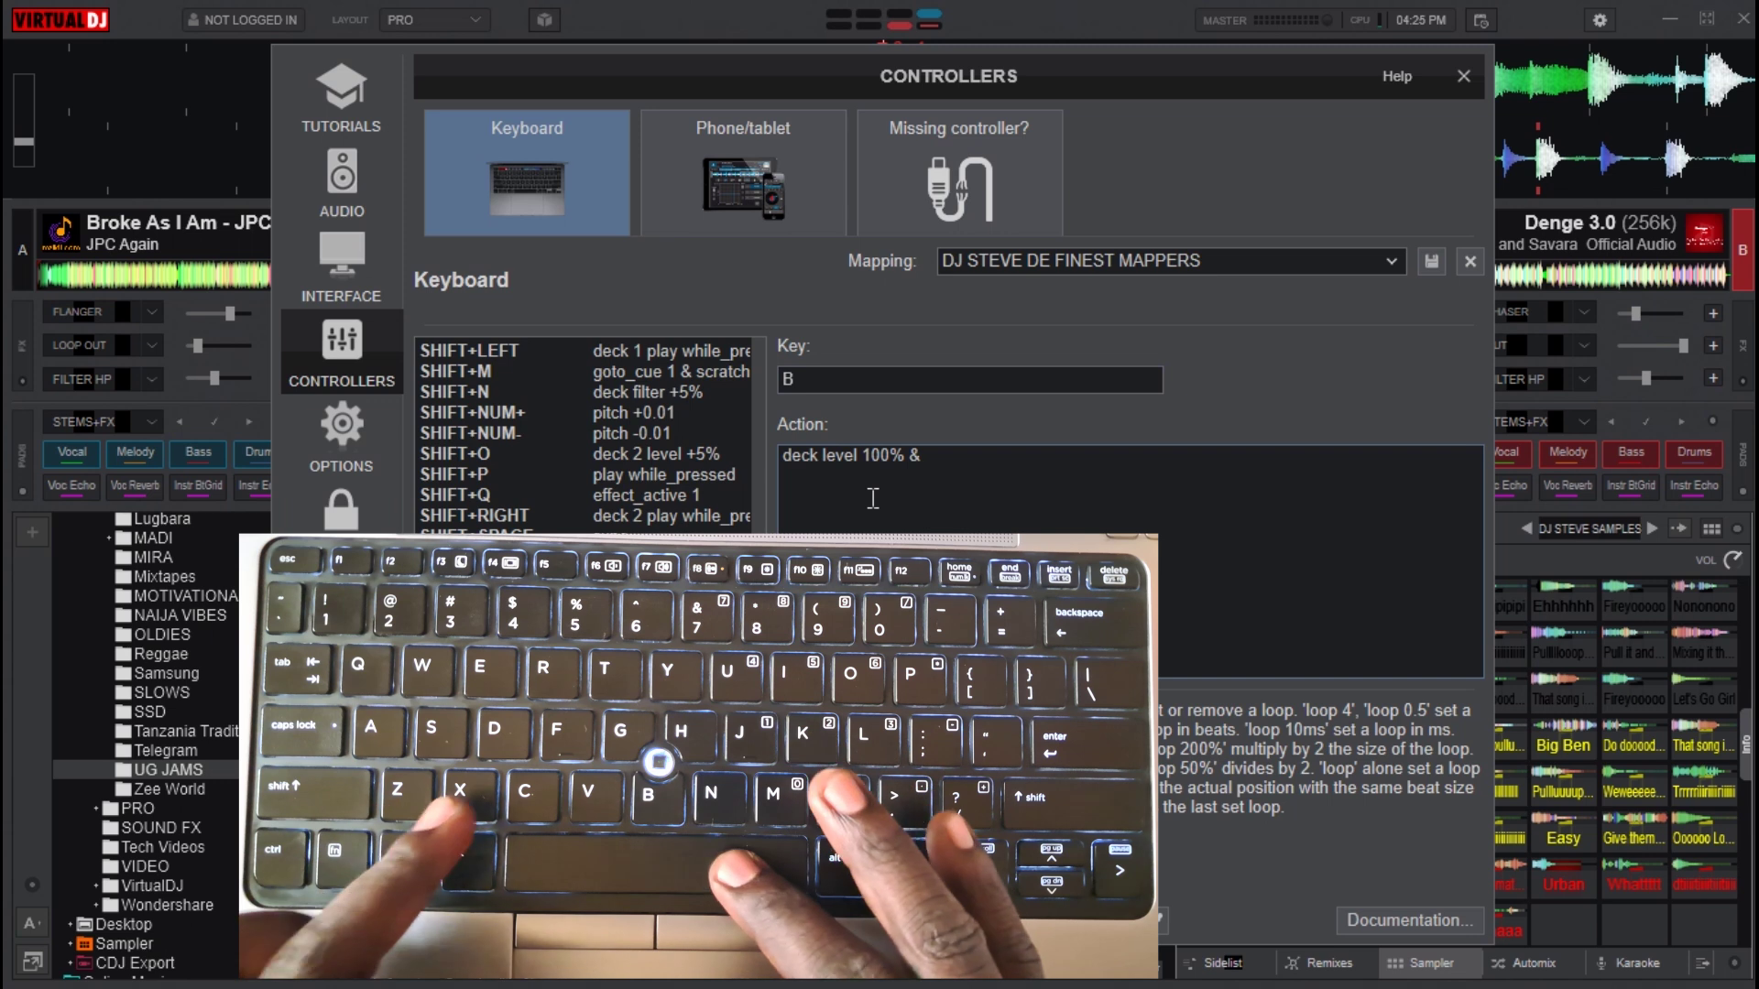
pyautogui.write(' fi')
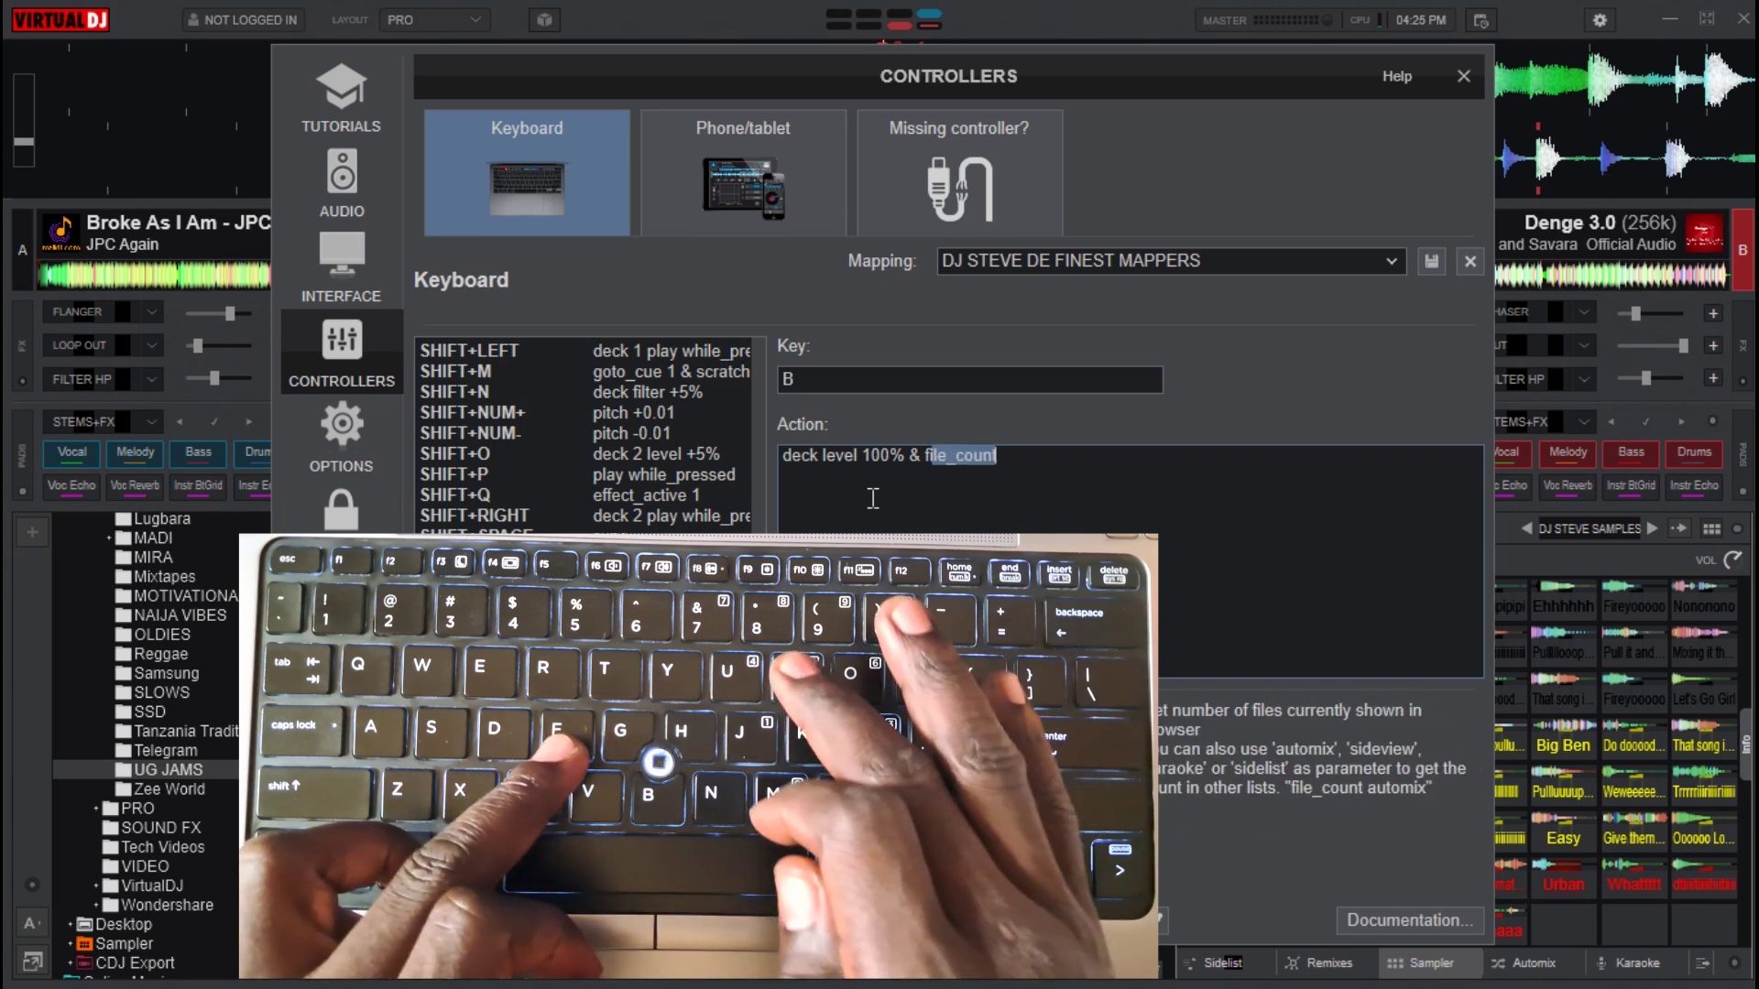
pyautogui.write('lter ')
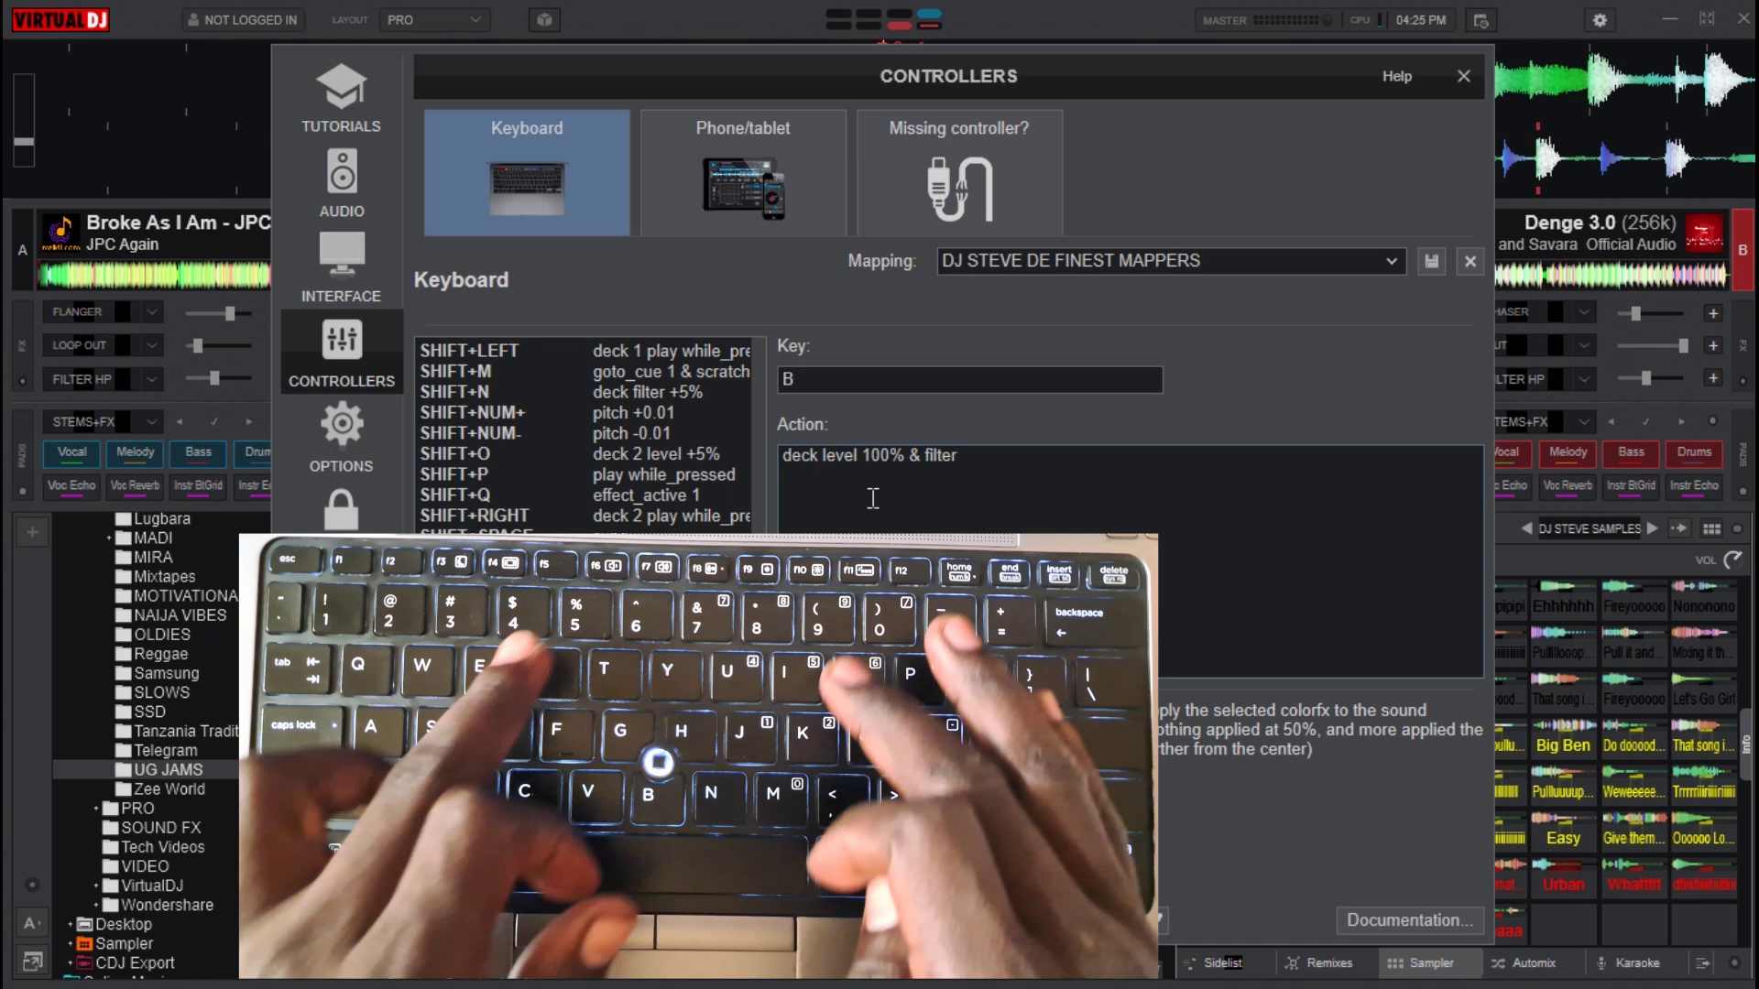
pyautogui.write('50%')
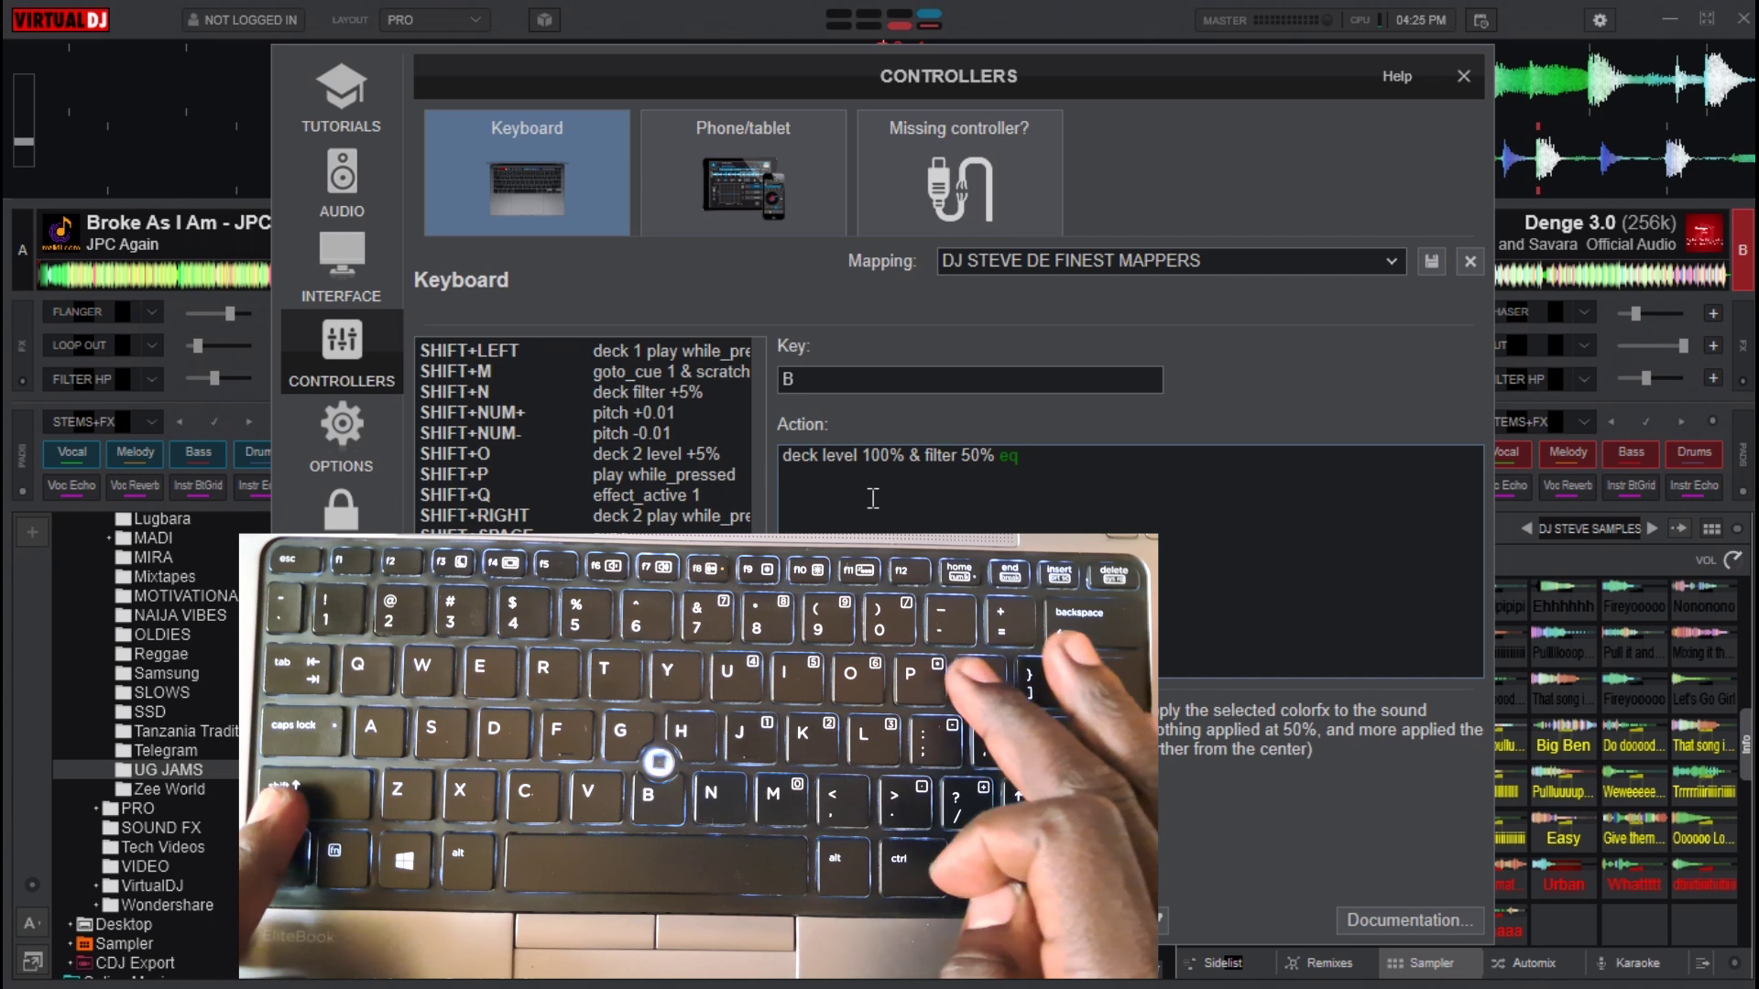
pyautogui.write(' eq_res')
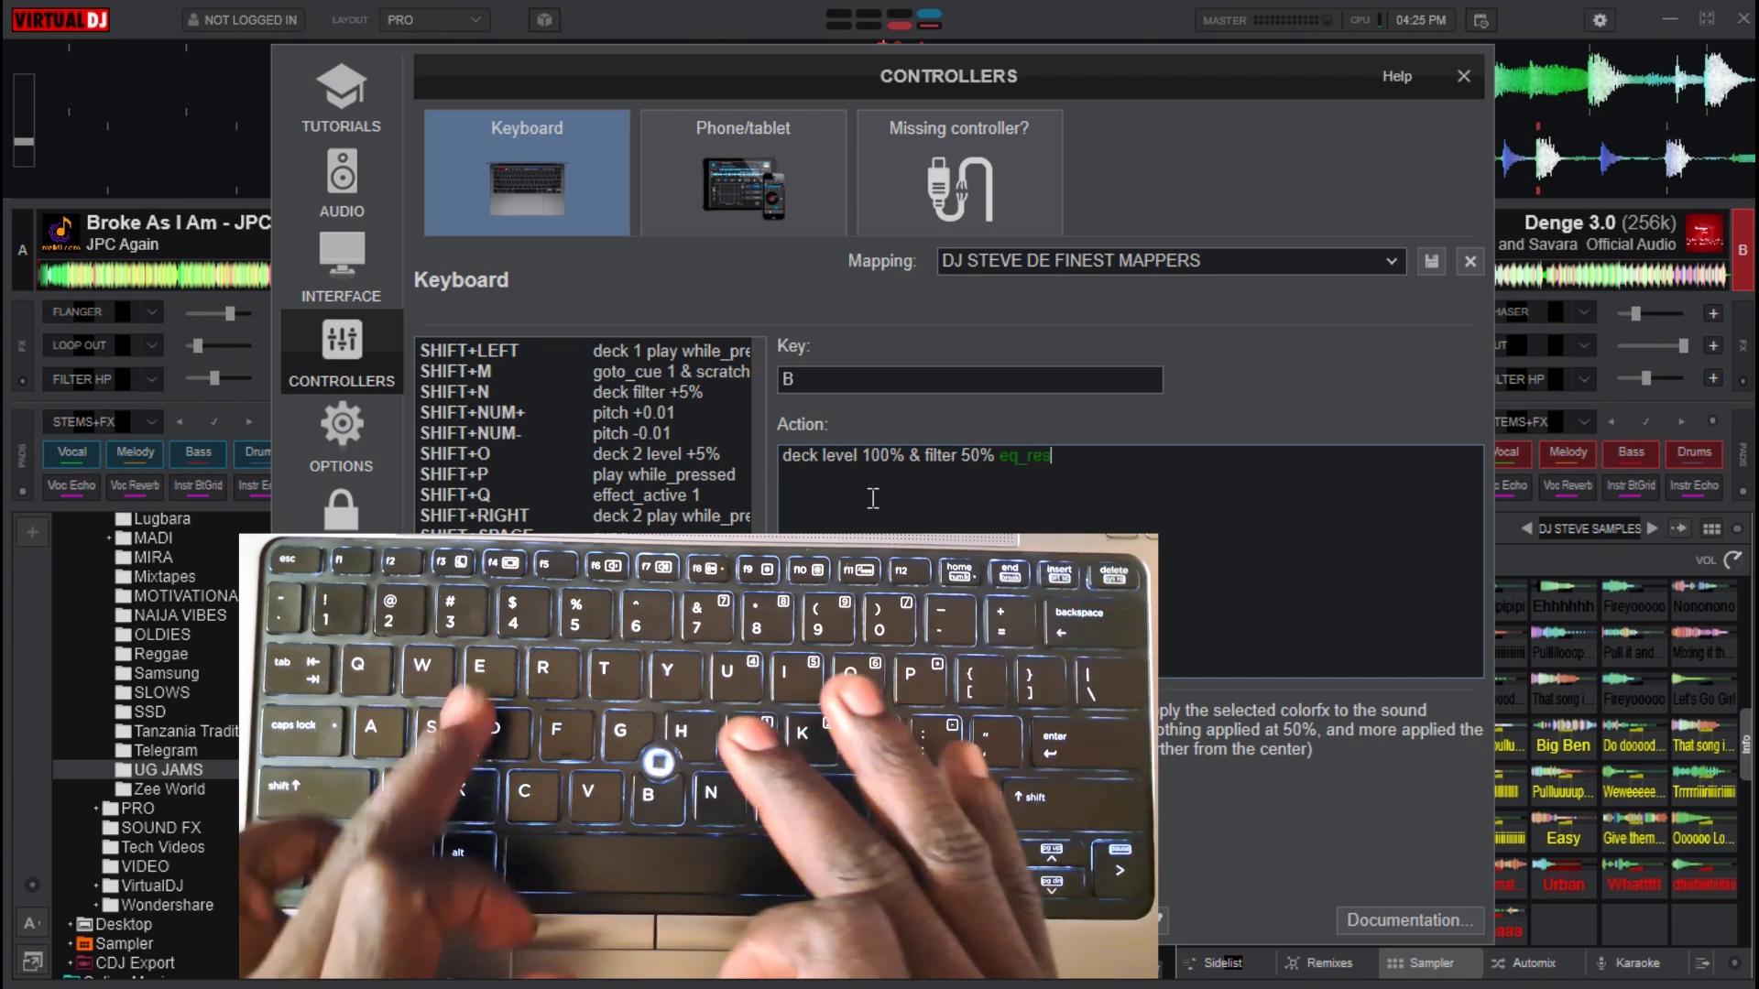
pyautogui.write('et')
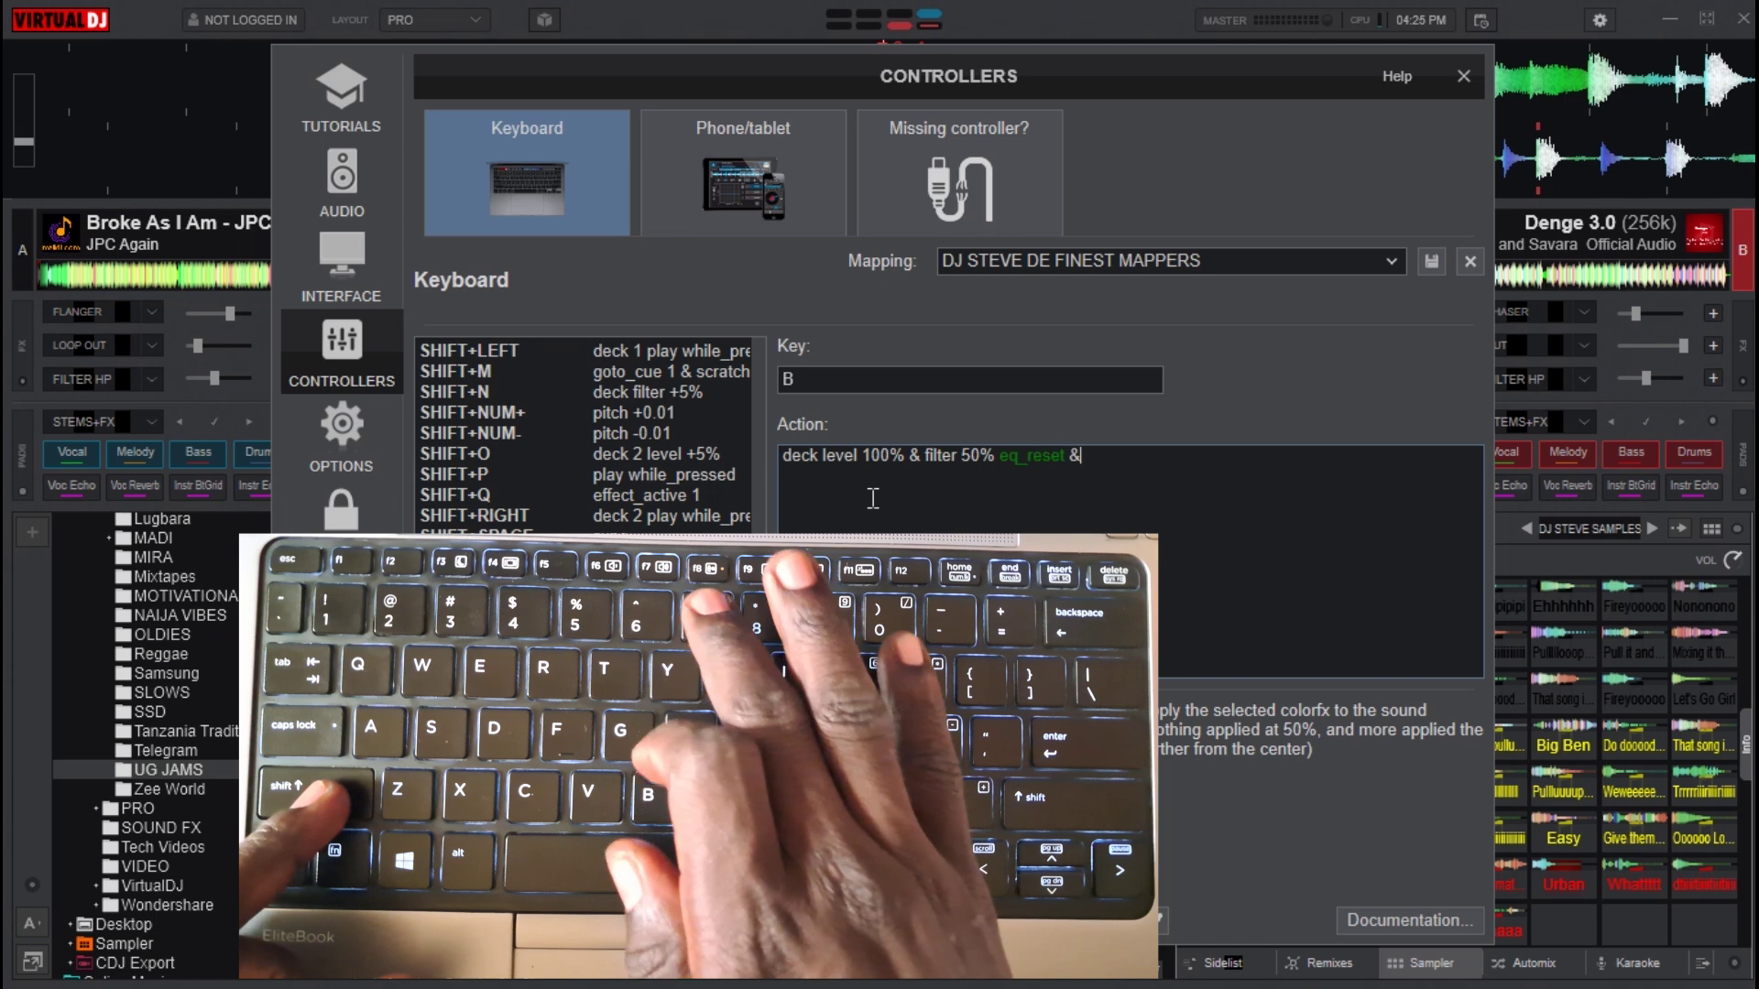
pyautogui.write(' &')
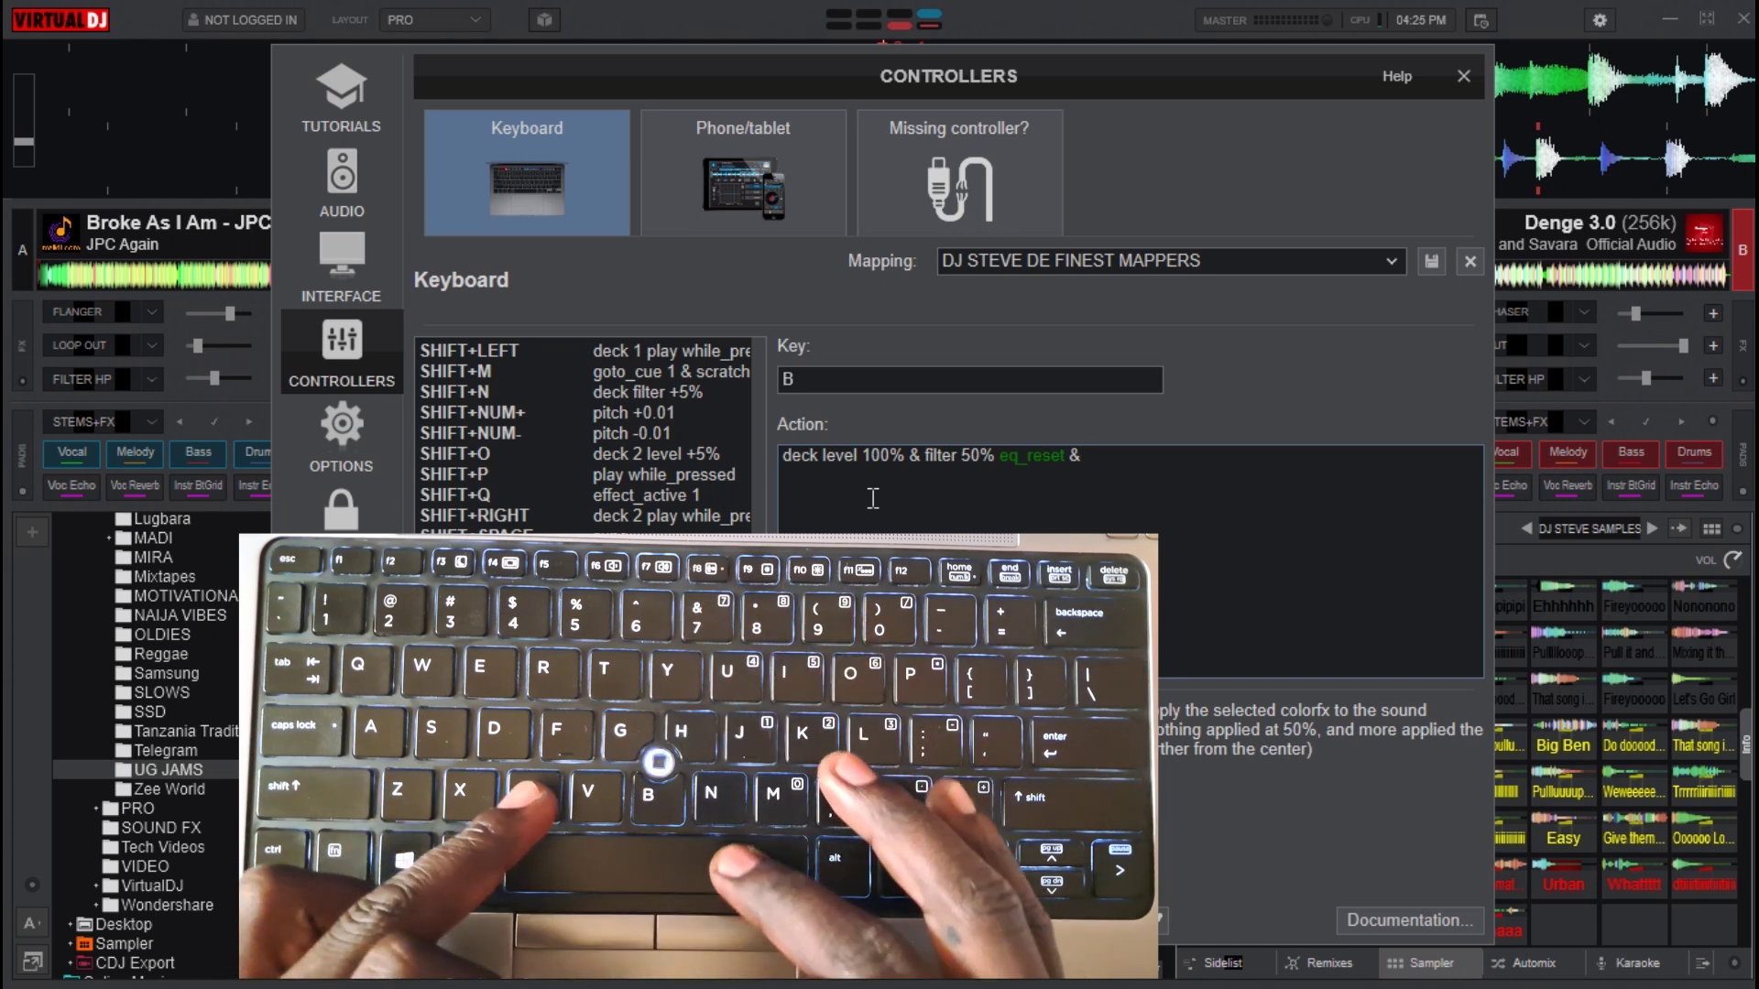
pyautogui.write(' effe')
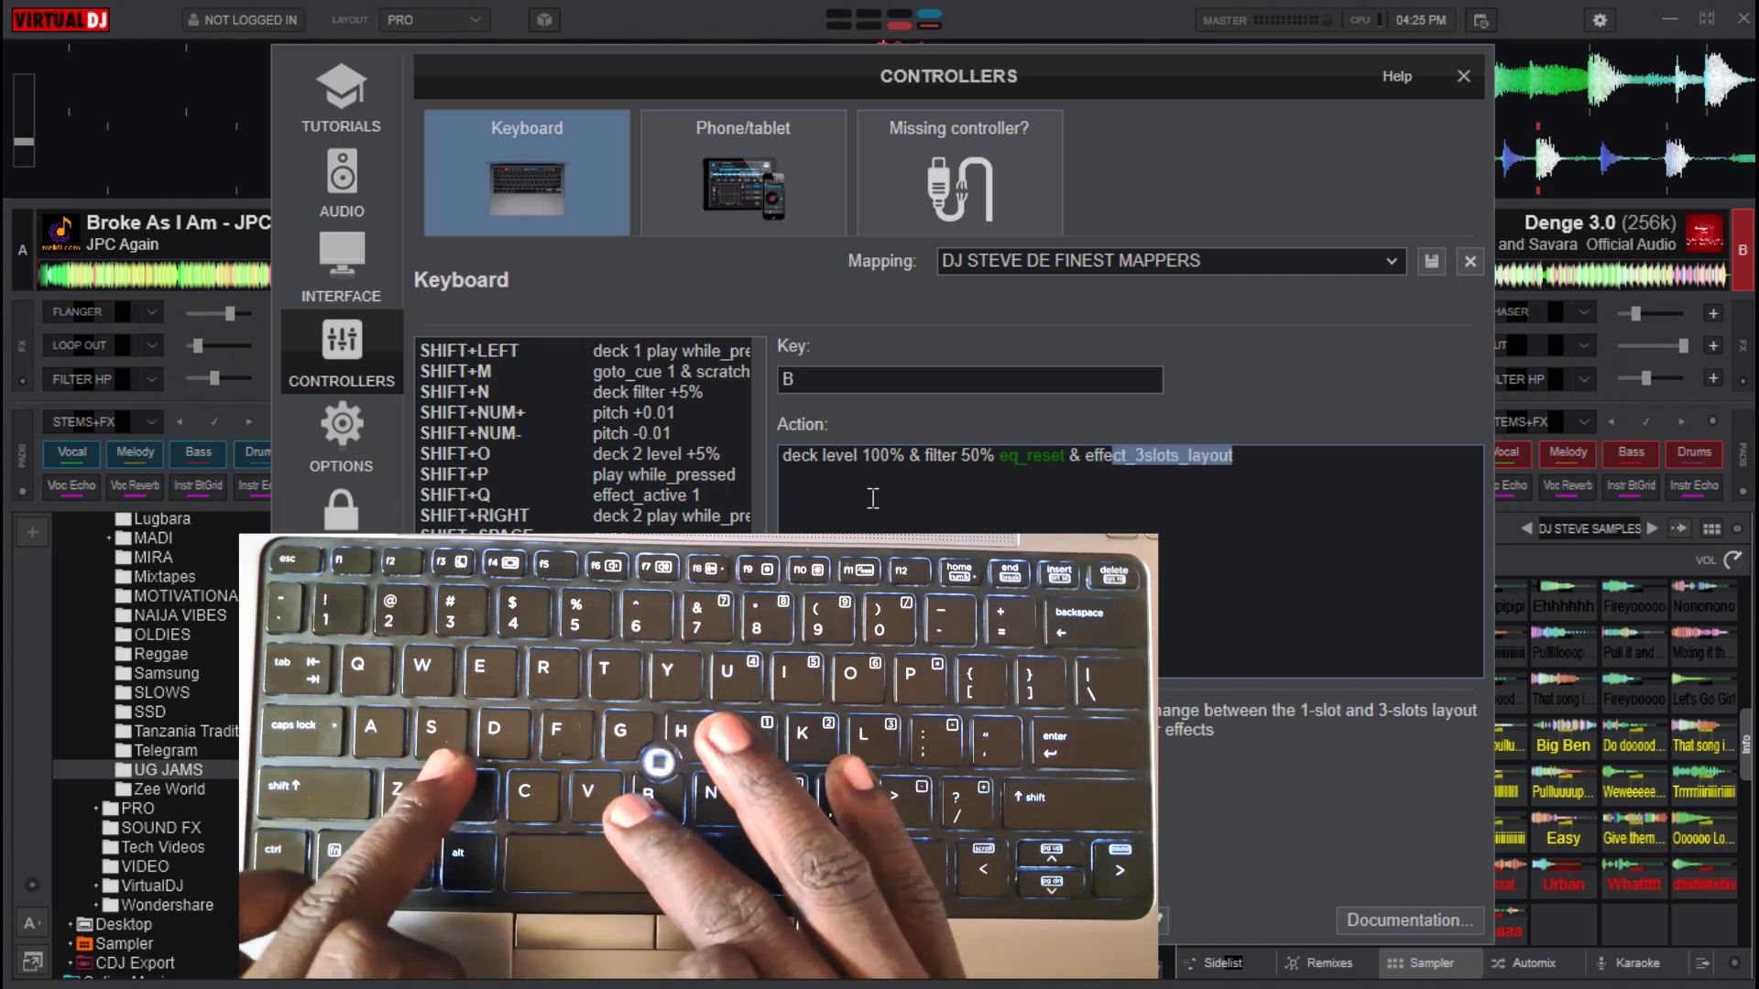
pyautogui.write('ct')
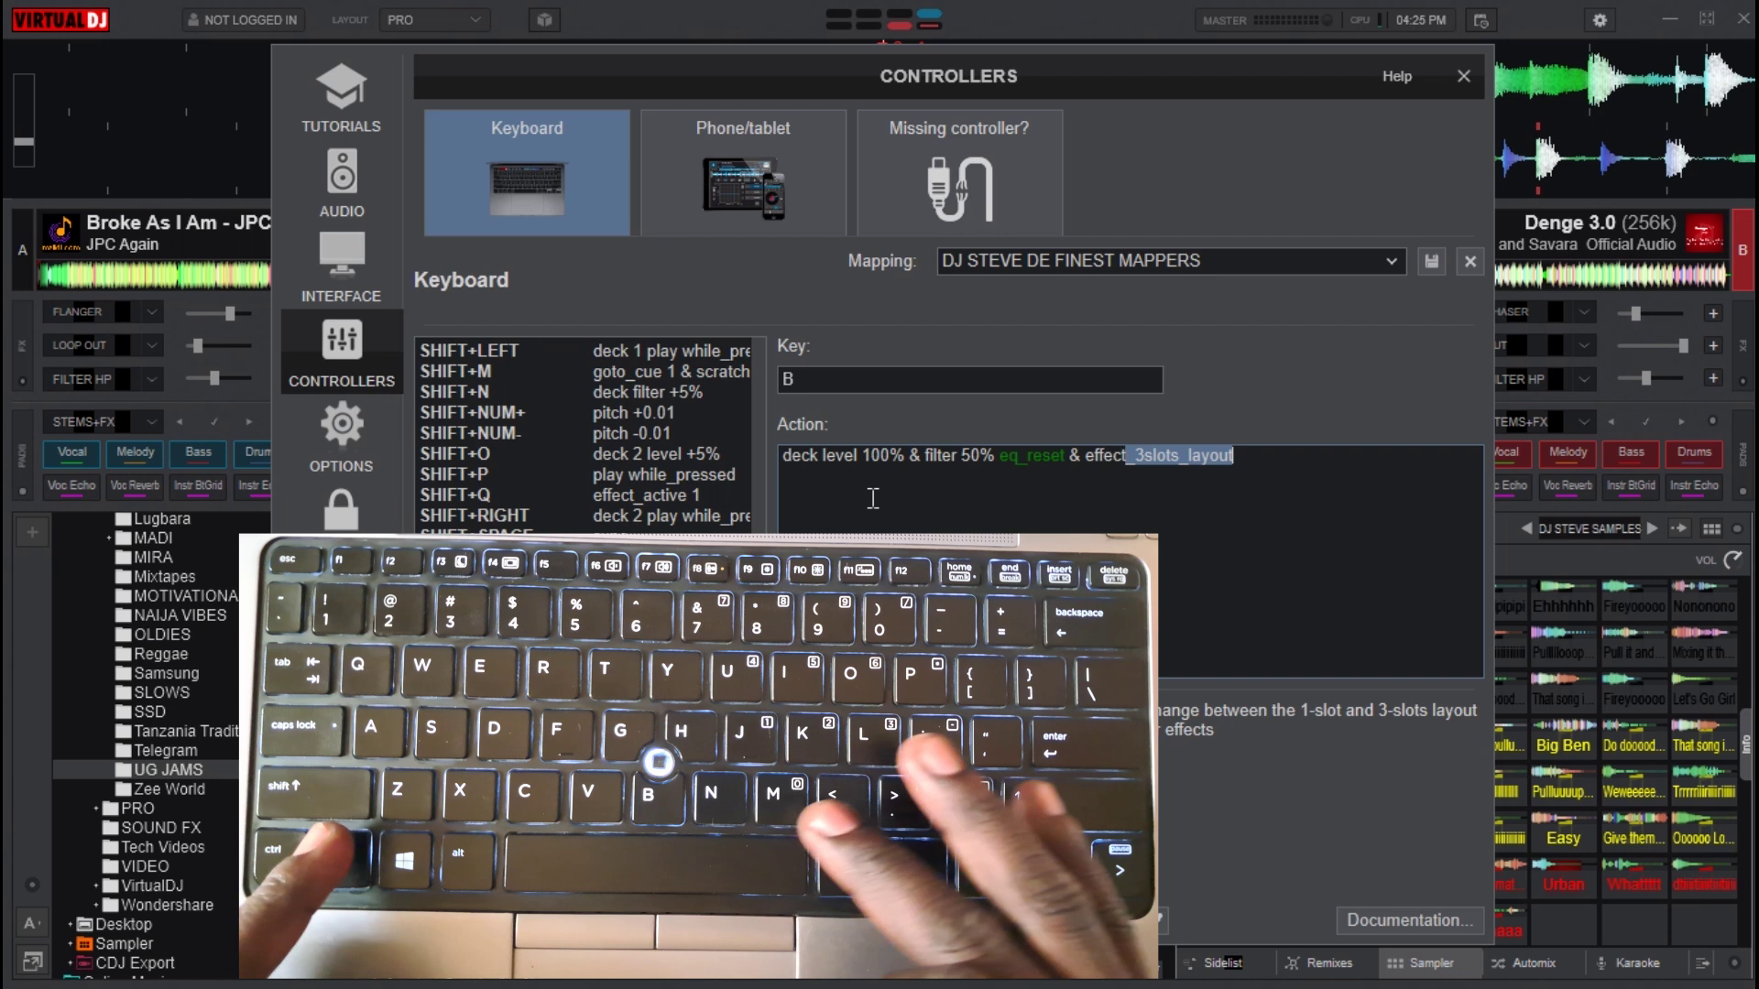
pyautogui.write('_')
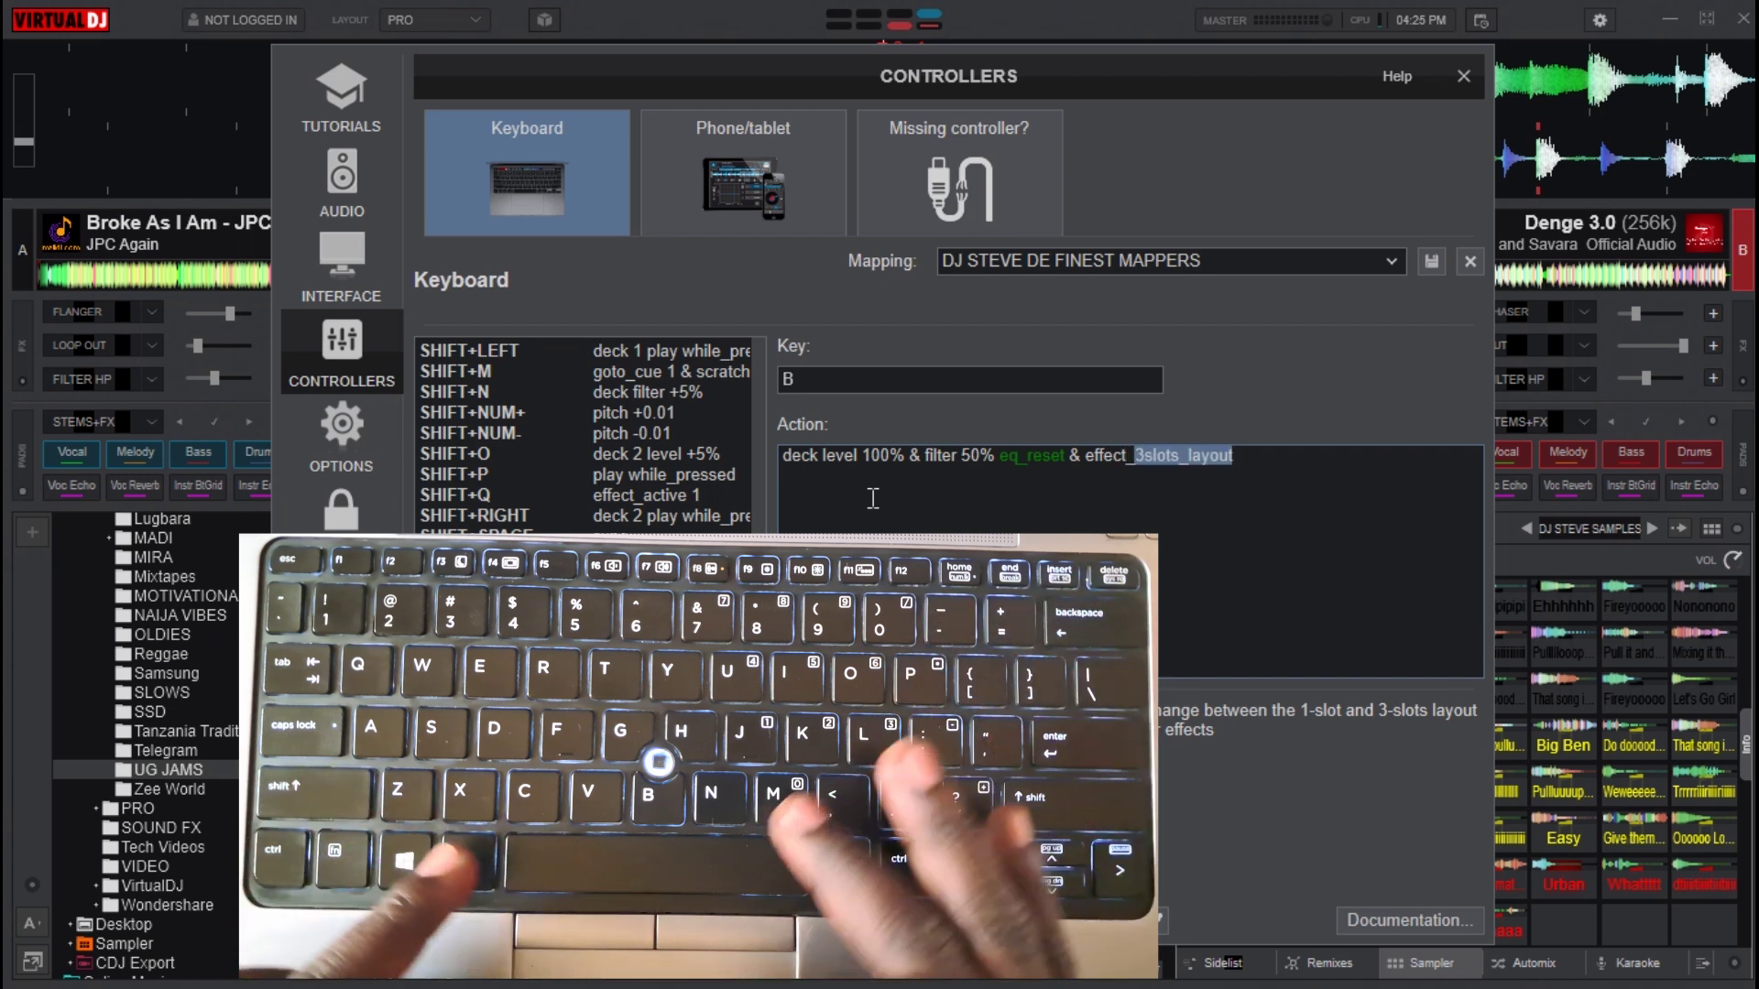
pyautogui.write('disa')
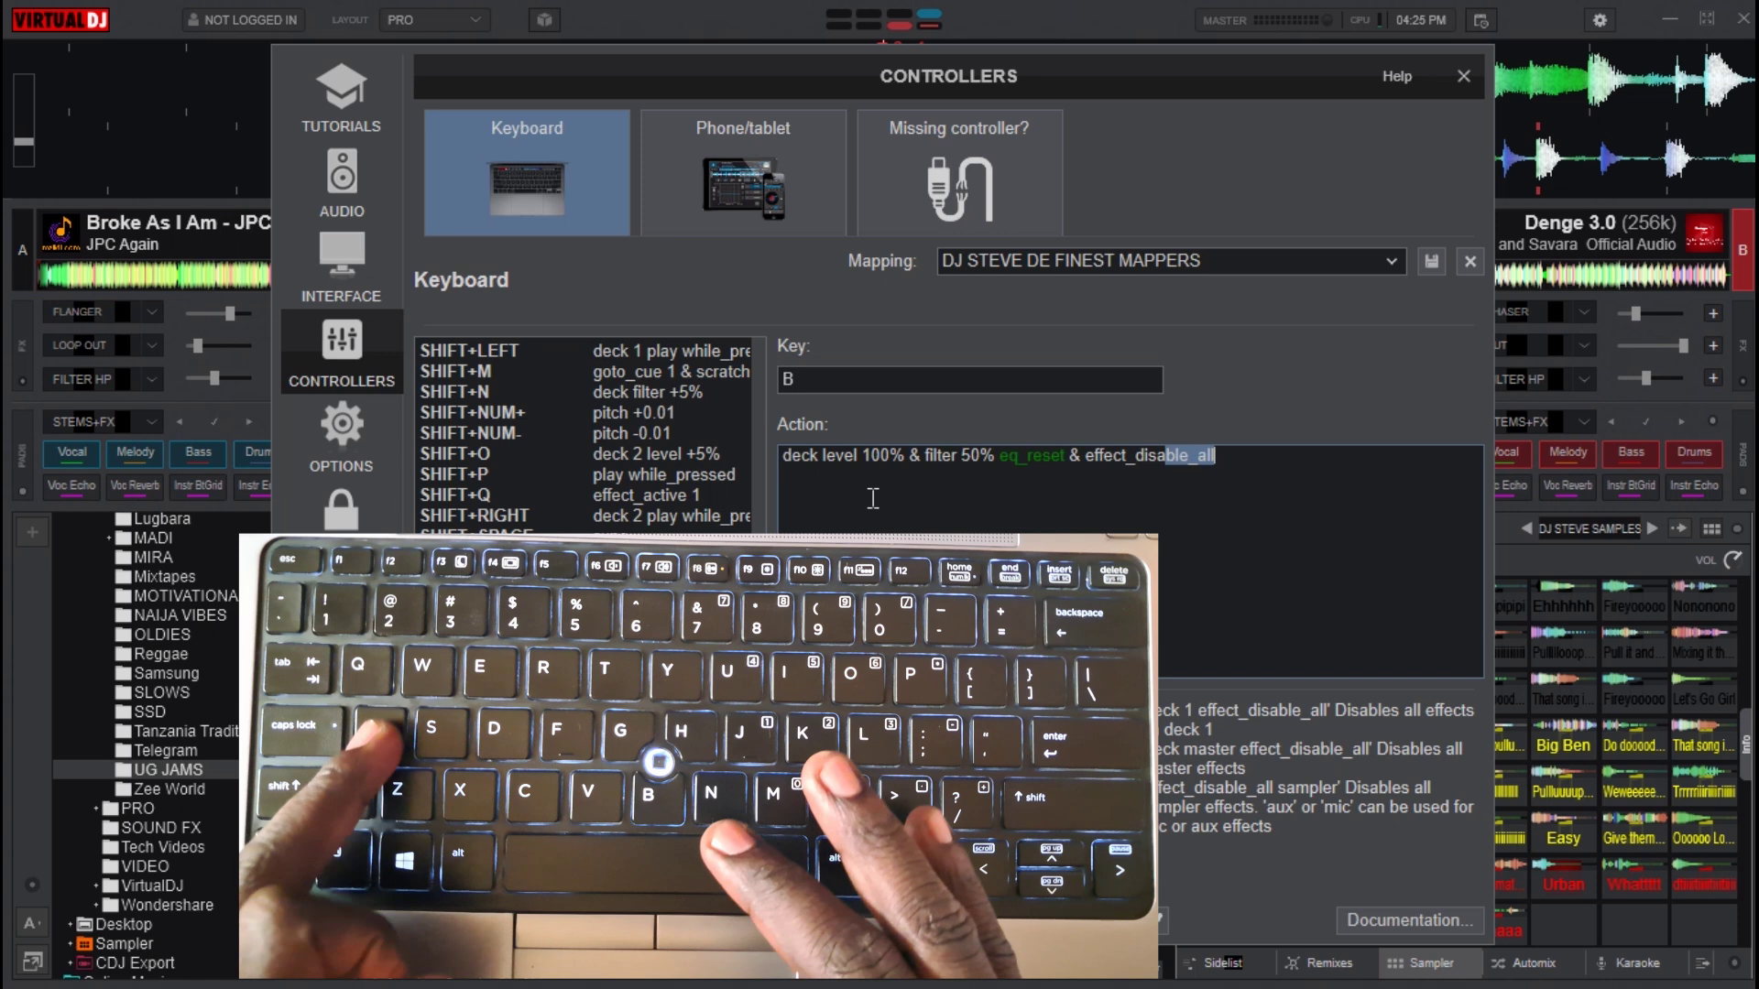
pyautogui.write('ble')
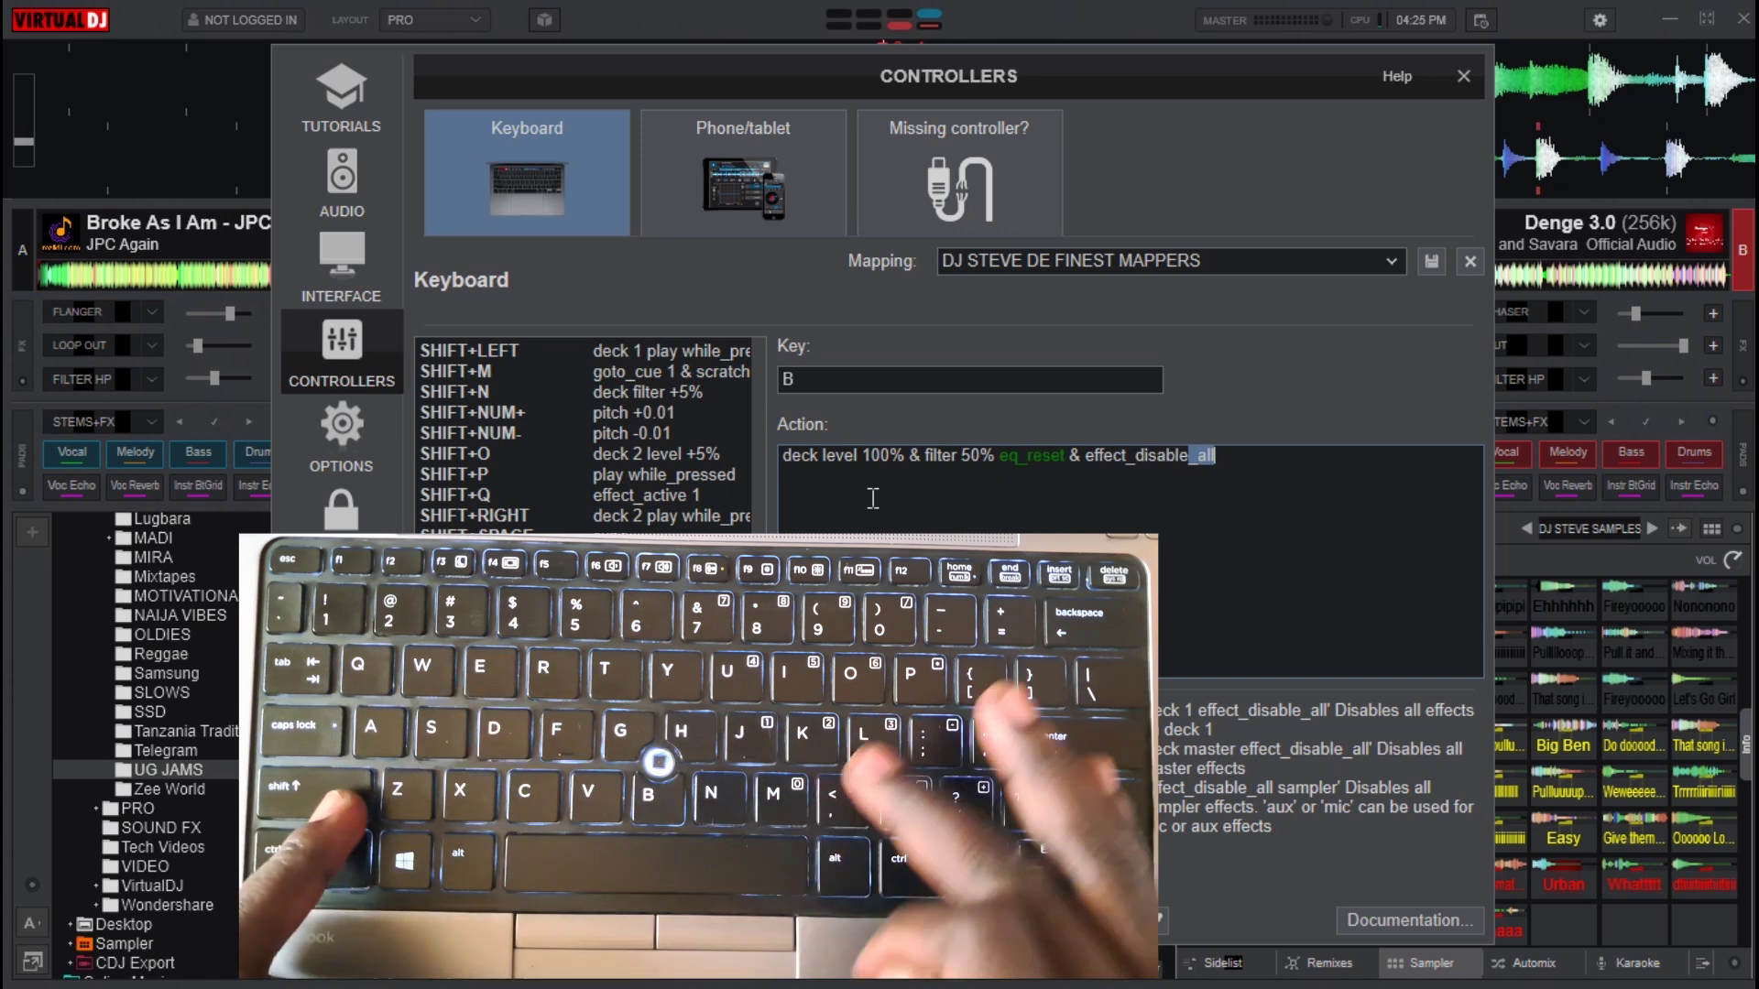
pyautogui.write('_all')
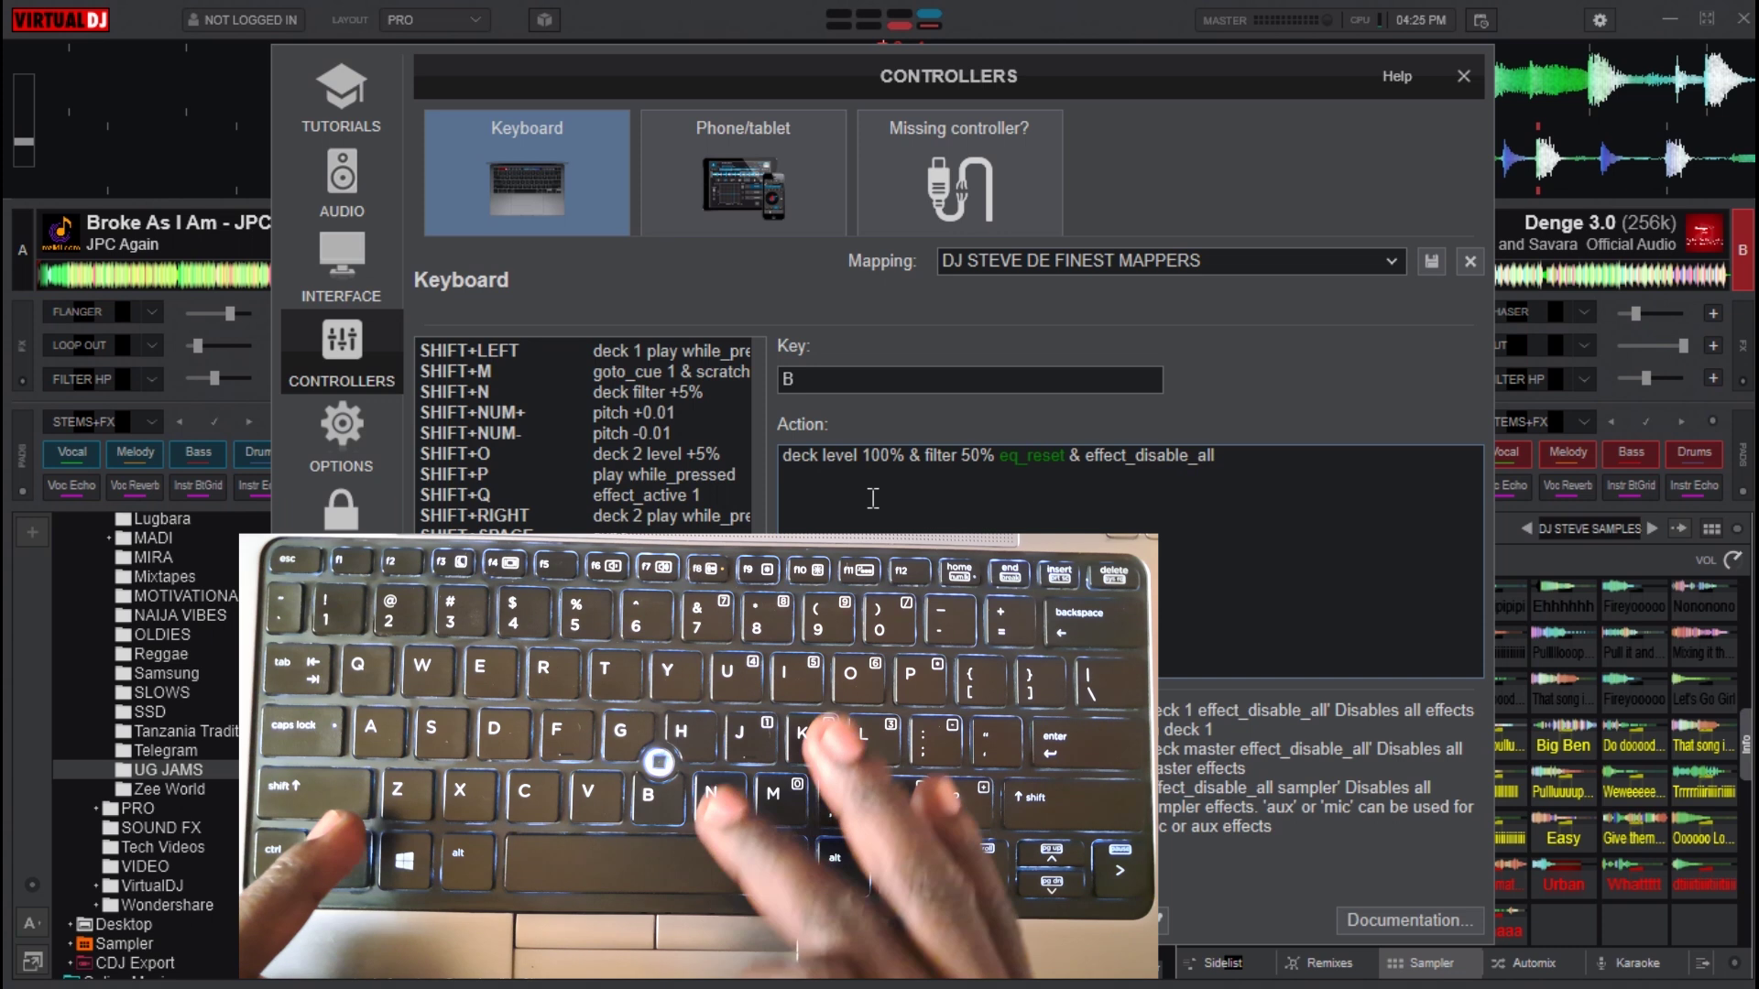
pyautogui.write(' &')
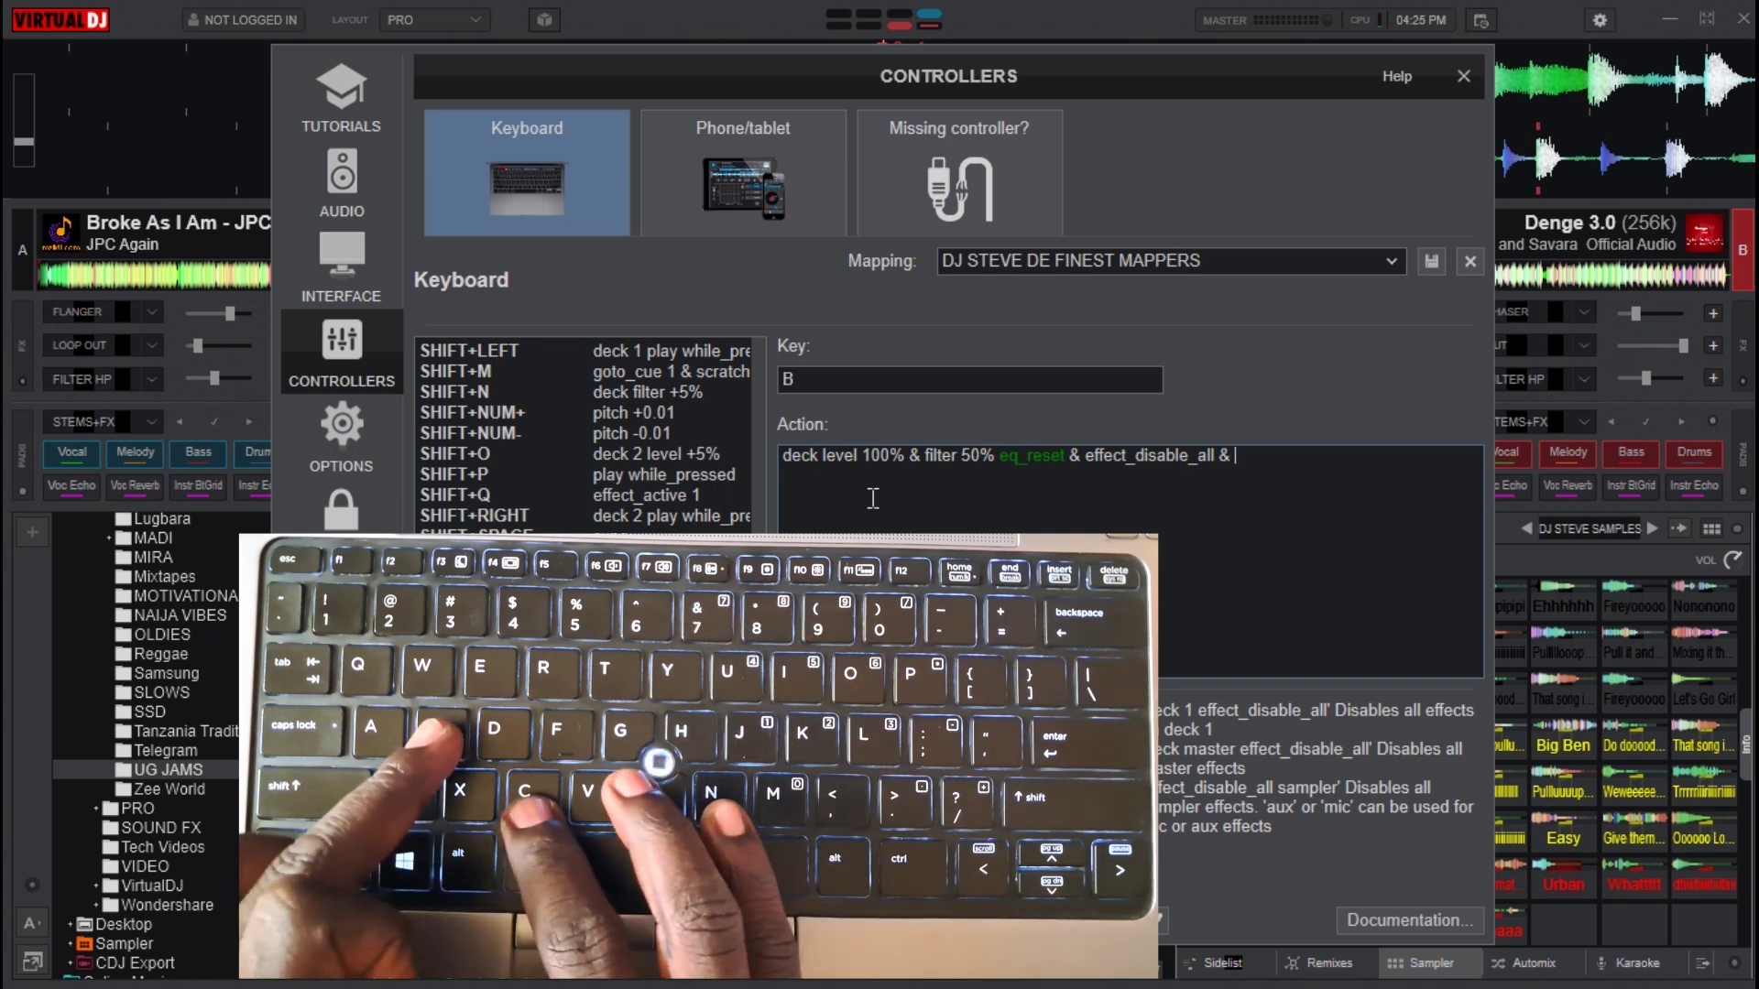
pyautogui.write(' scratch ')
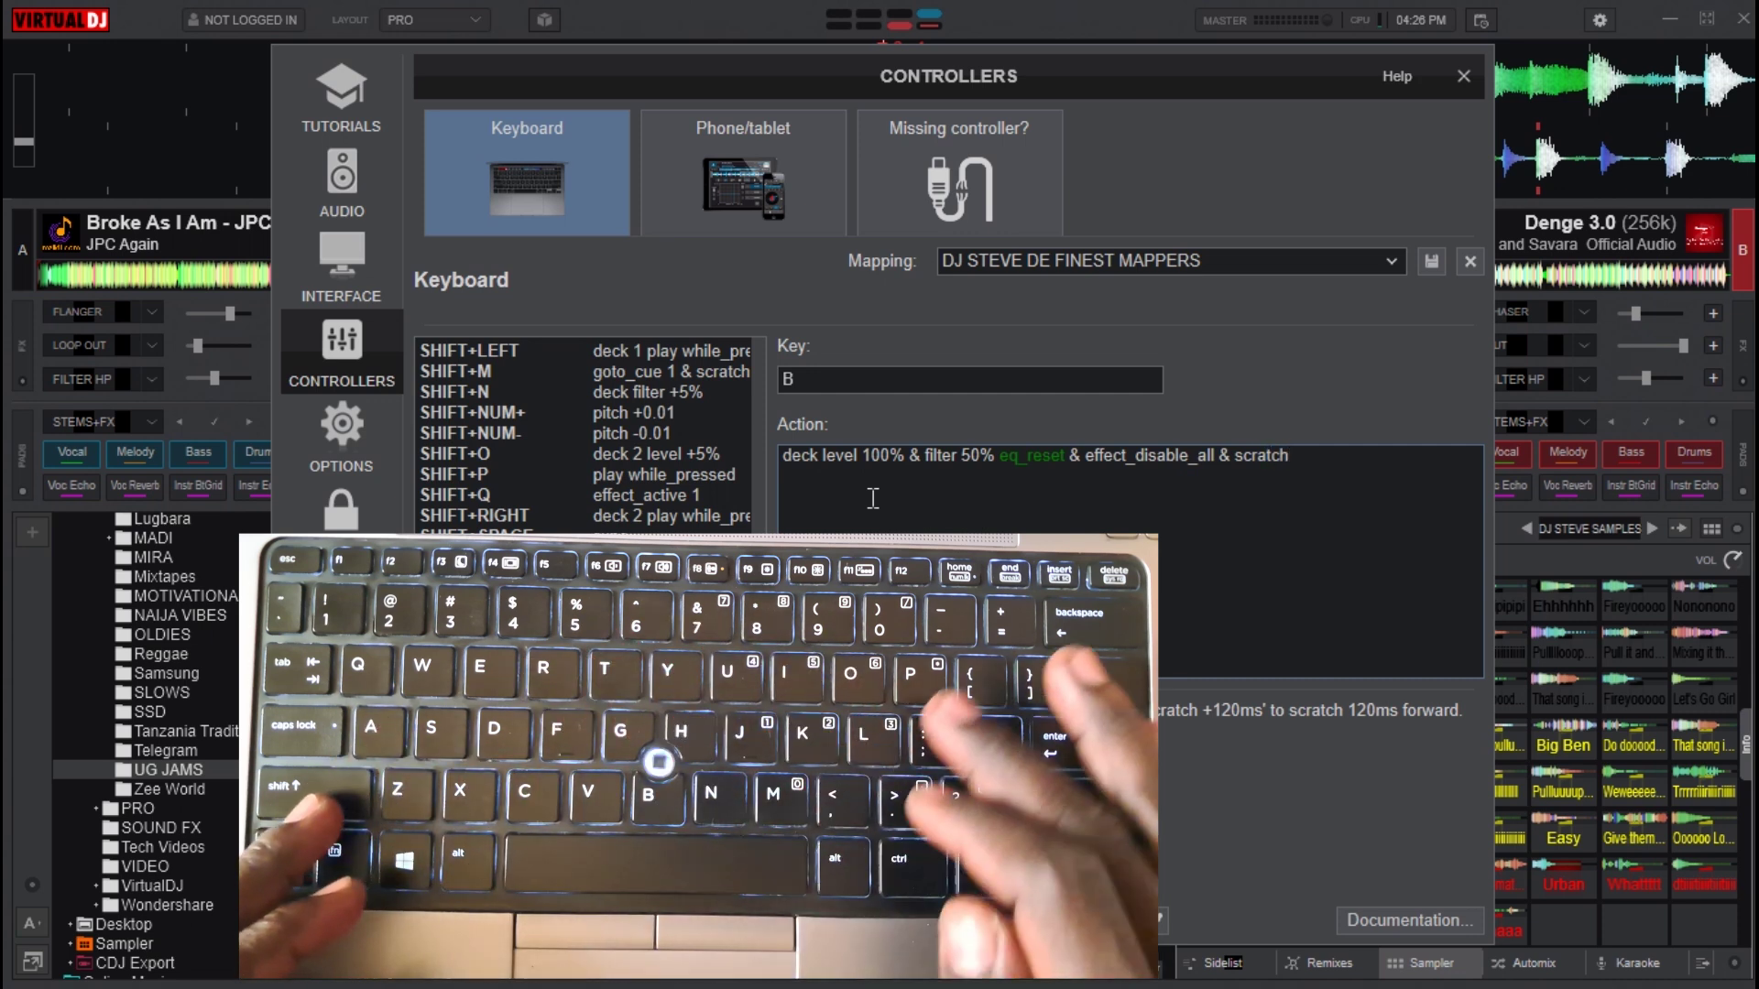
pyautogui.write('+')
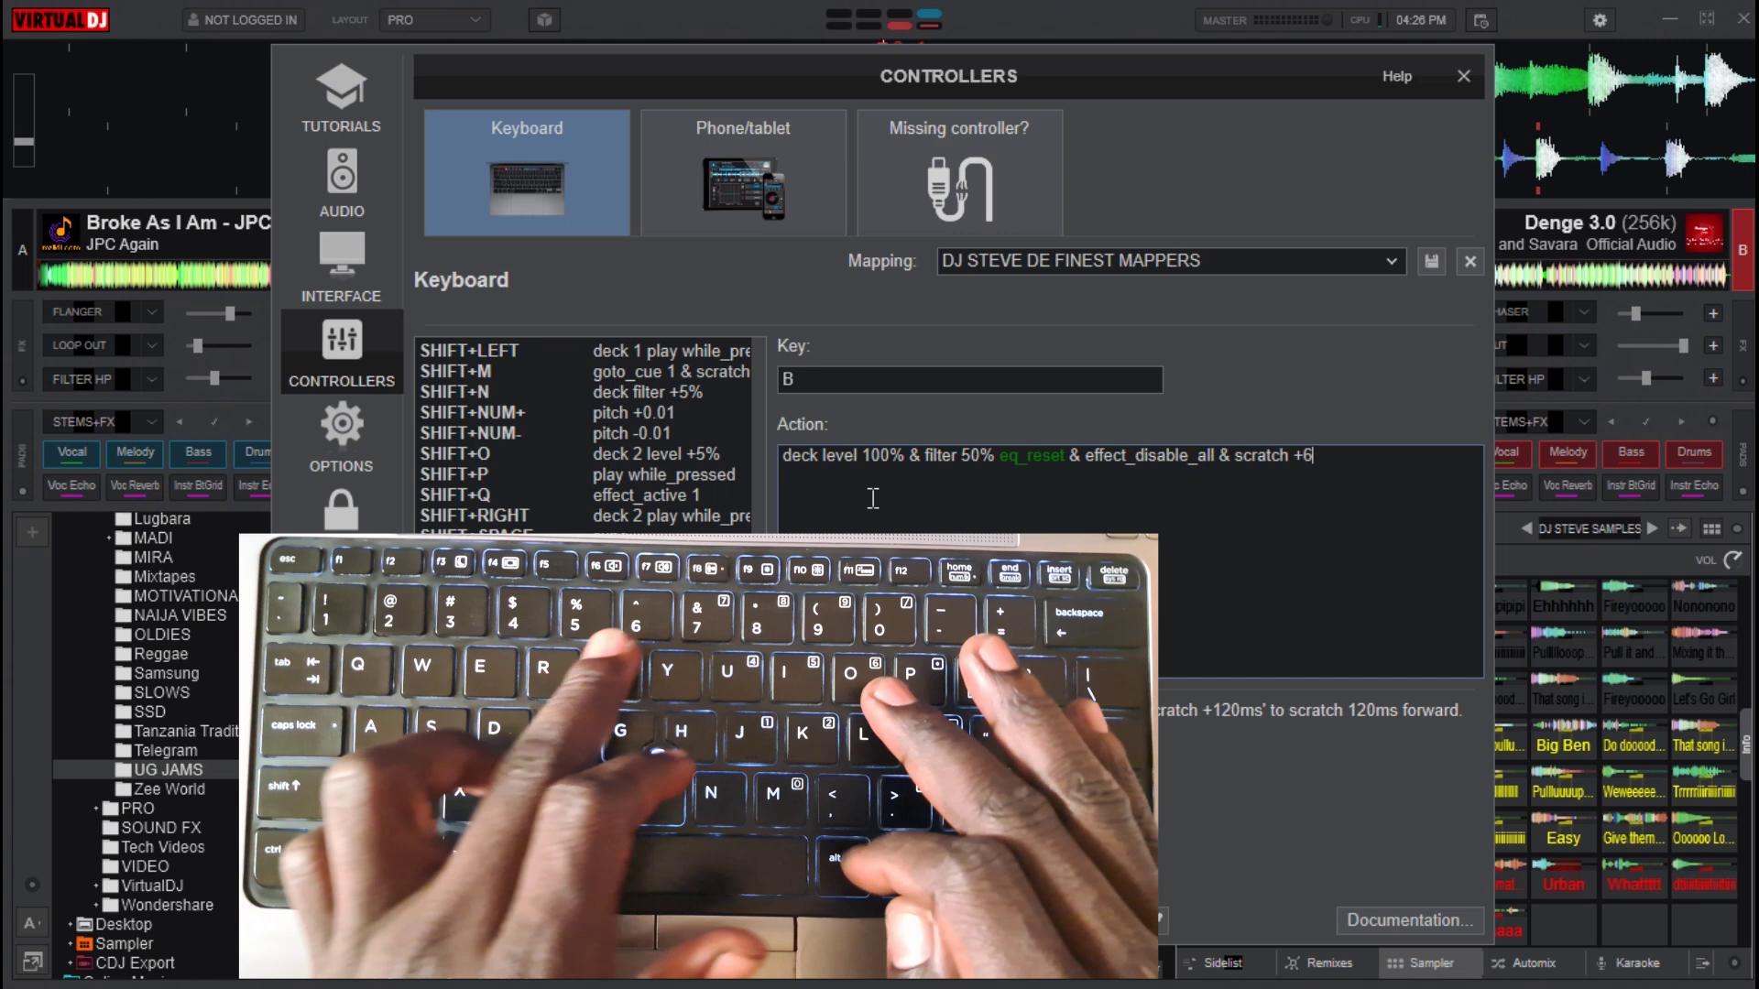
pyautogui.write('60ms')
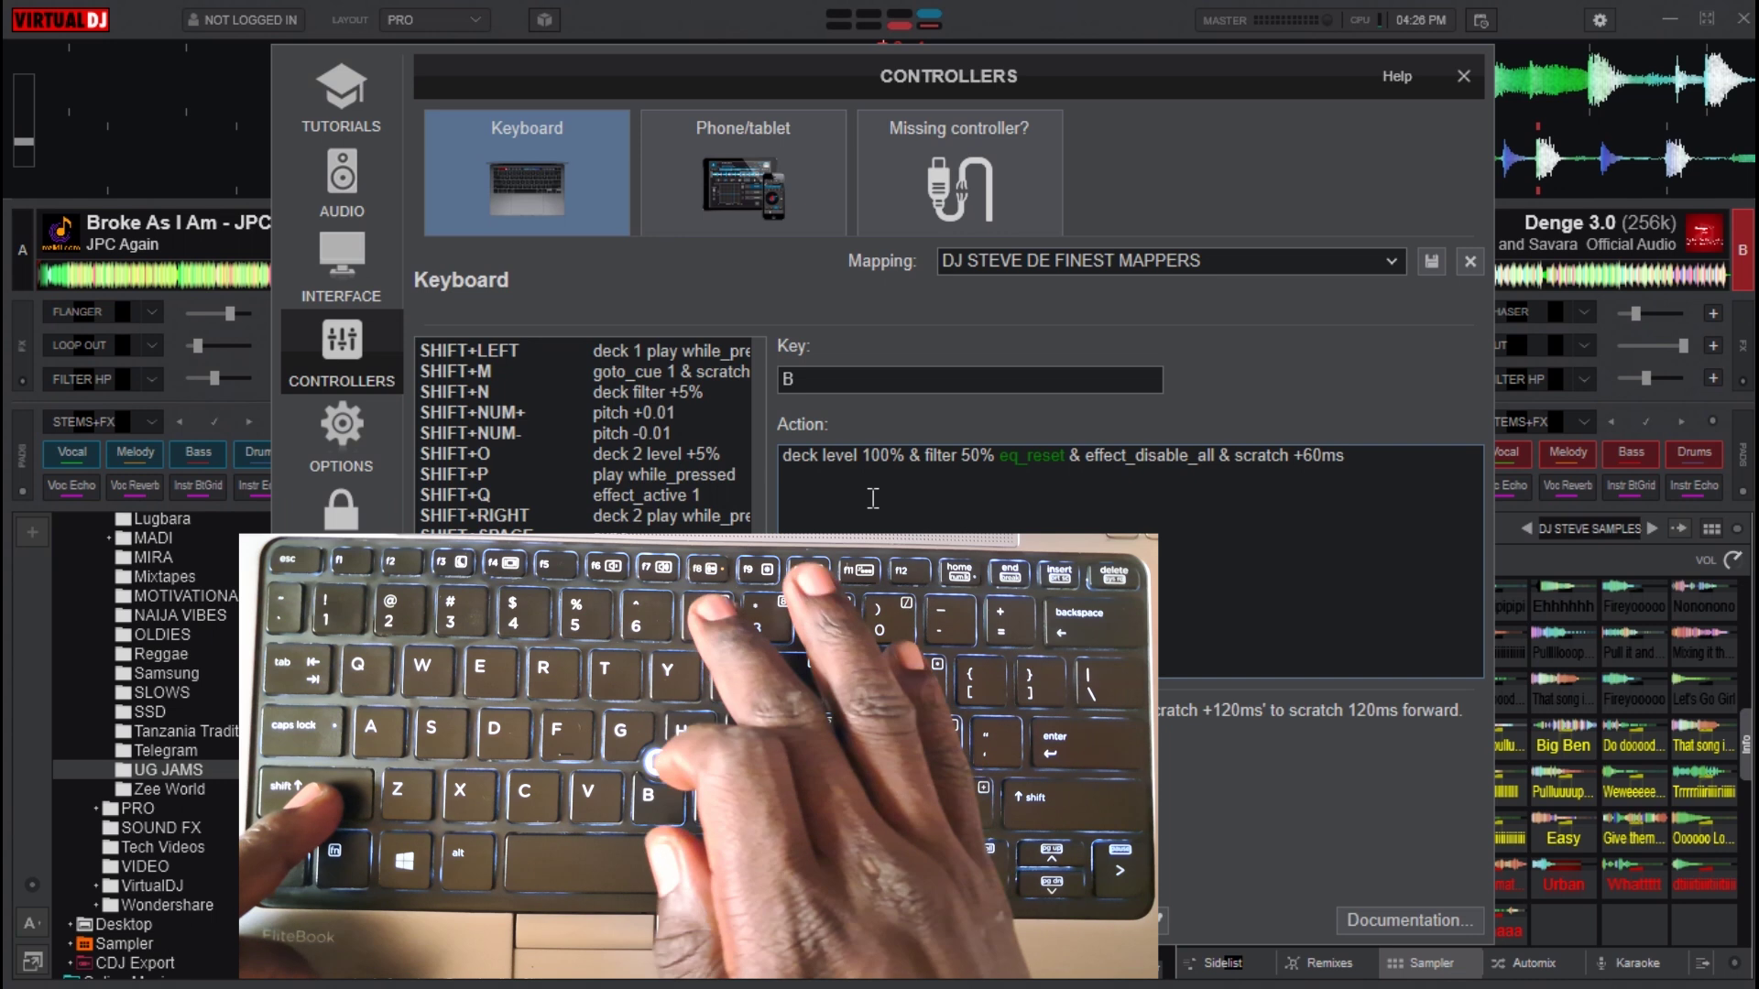
pyautogui.write(' &')
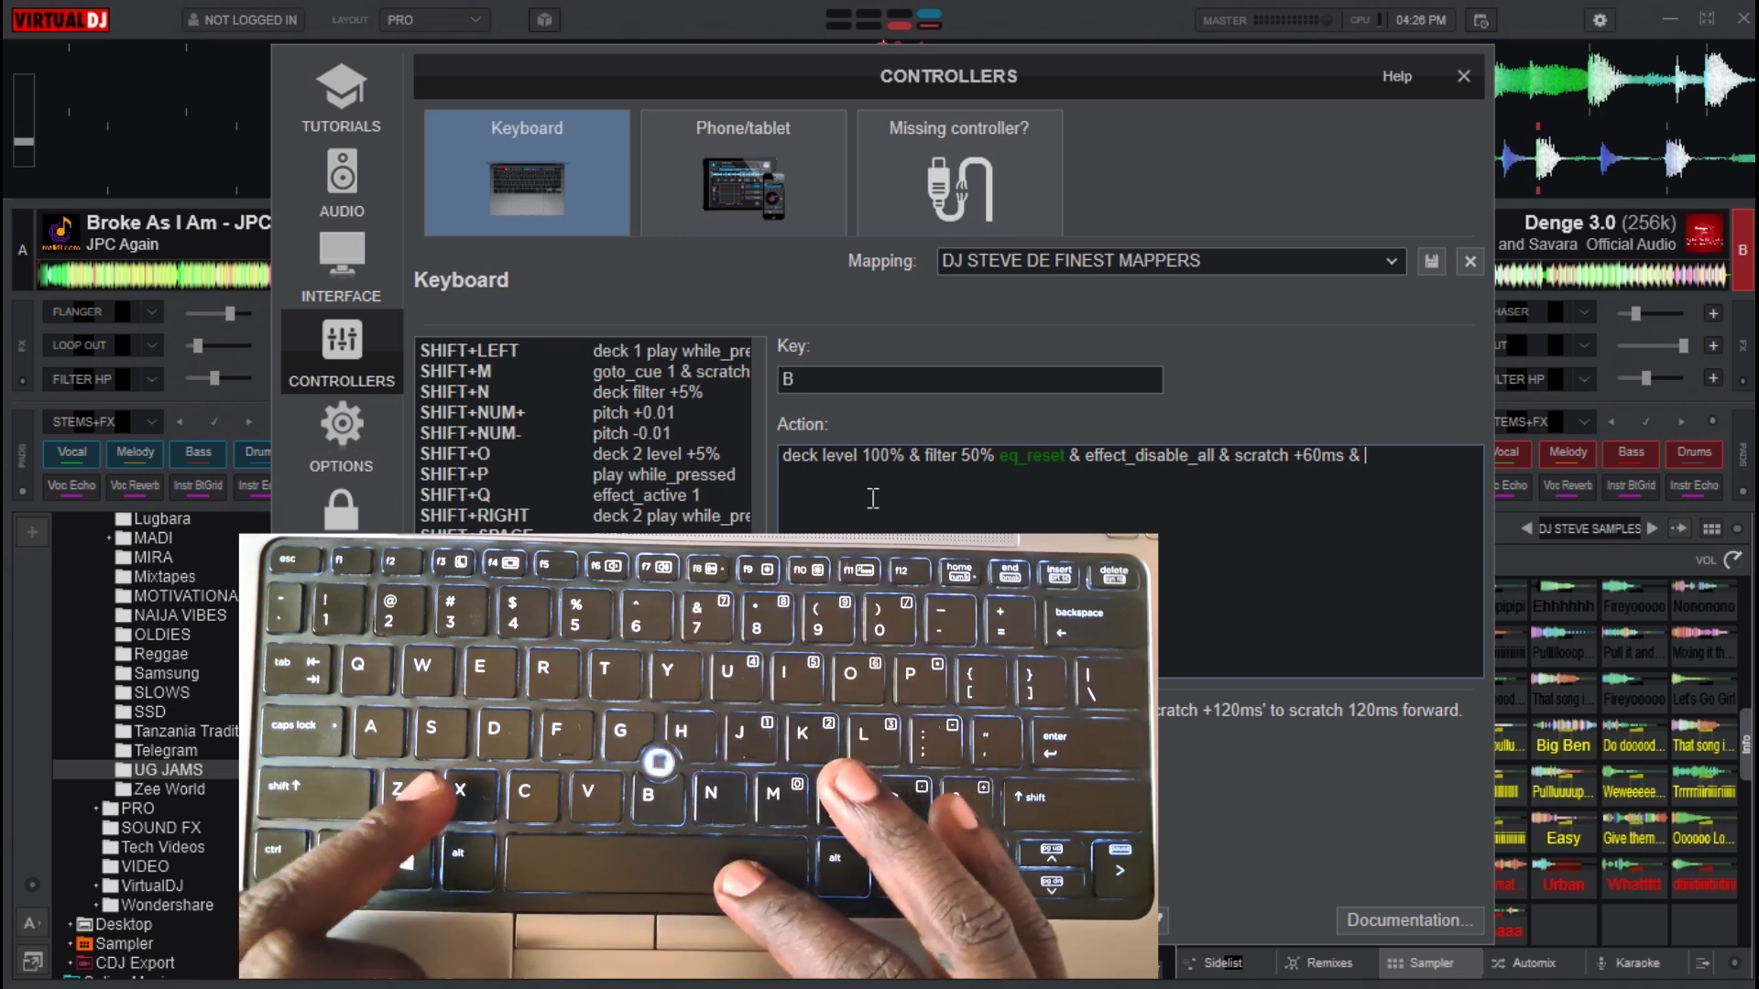
pyautogui.write('up')
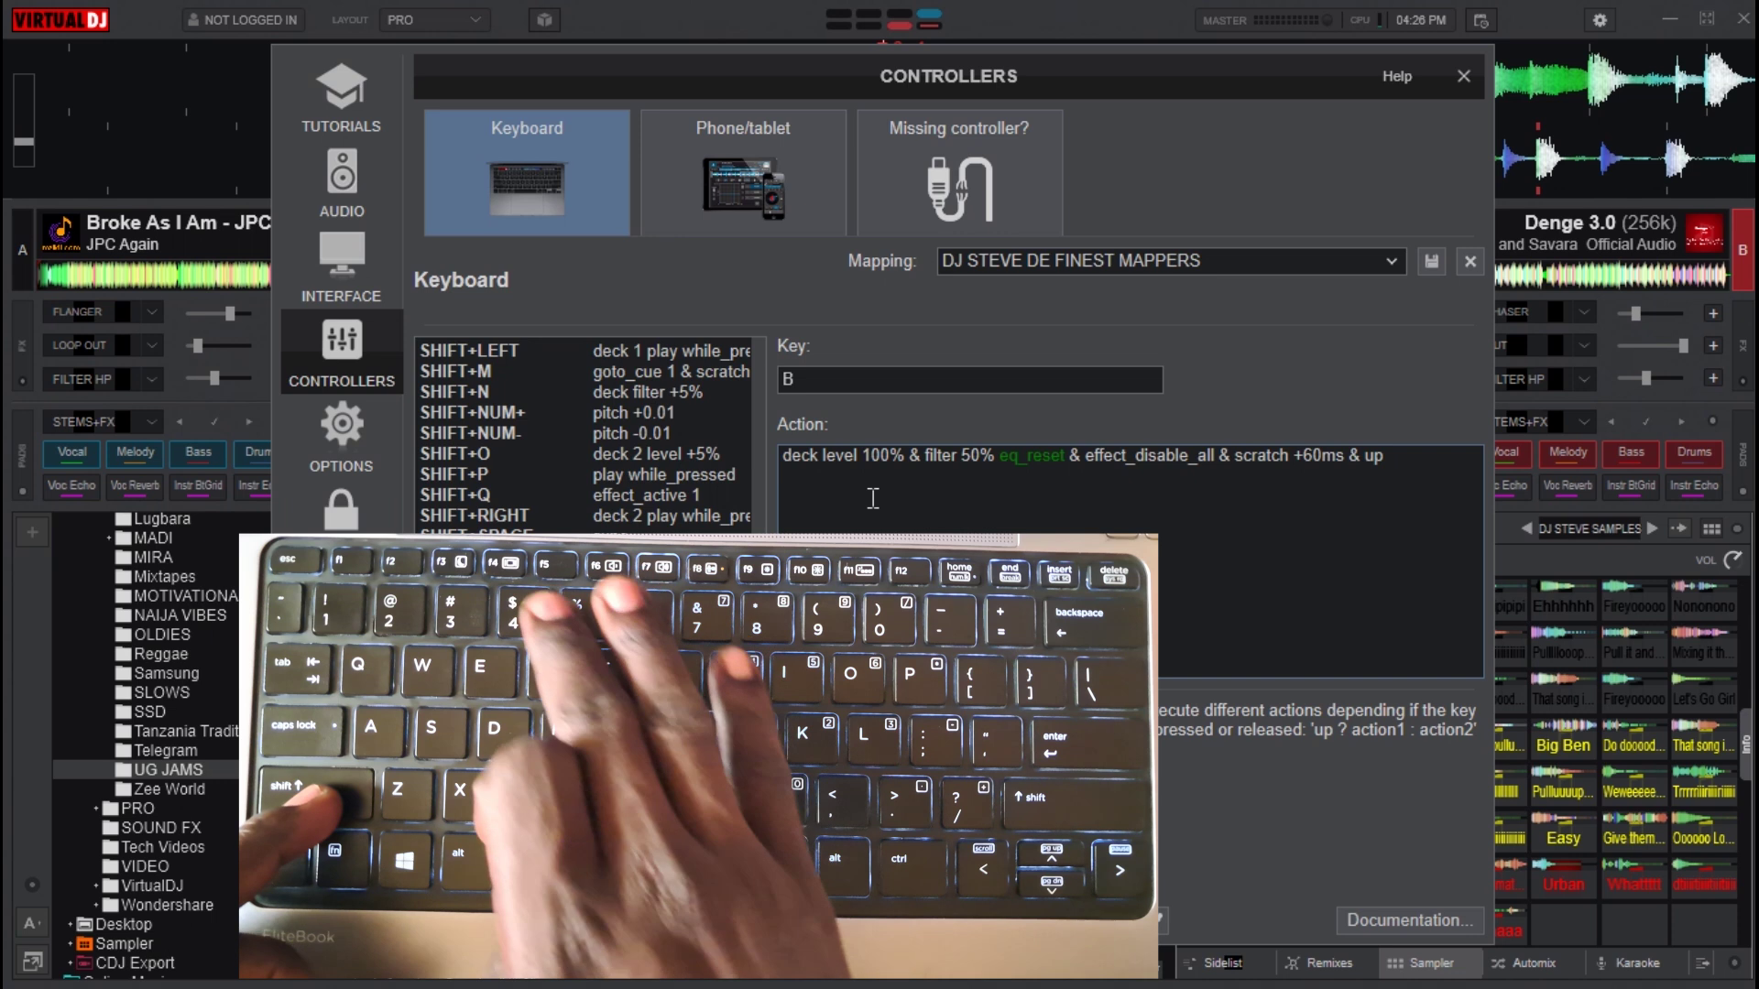
pyautogui.write('?')
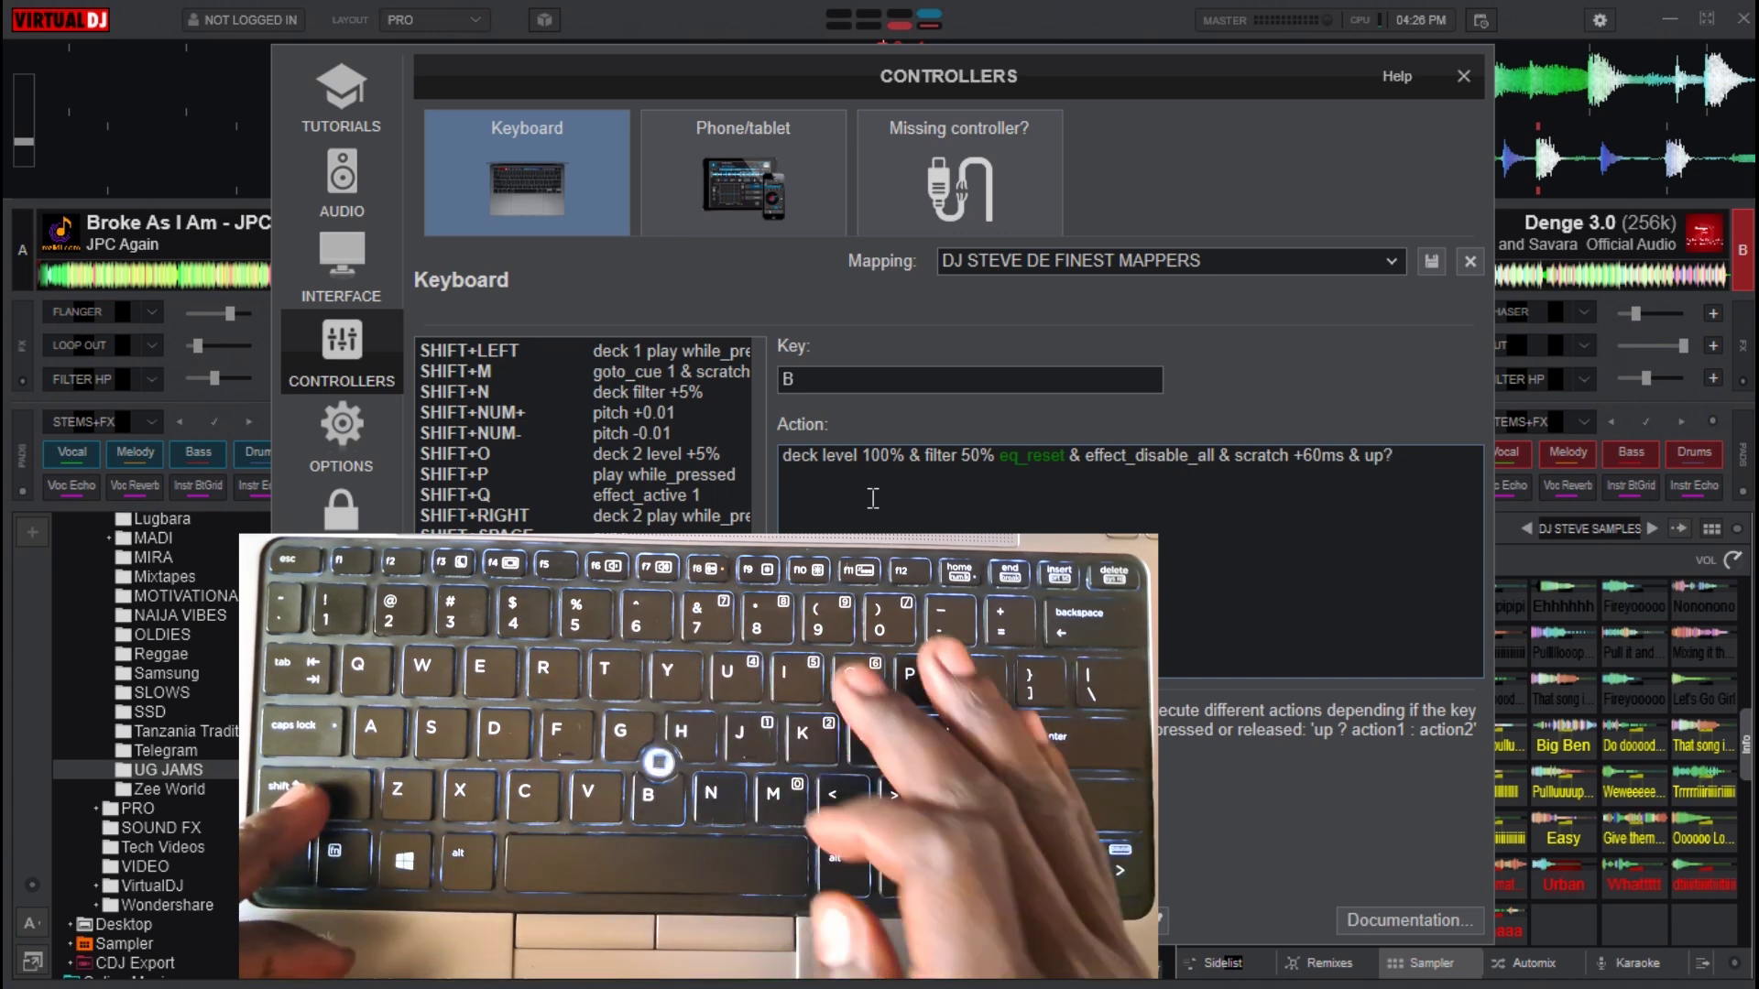
pyautogui.write(' &')
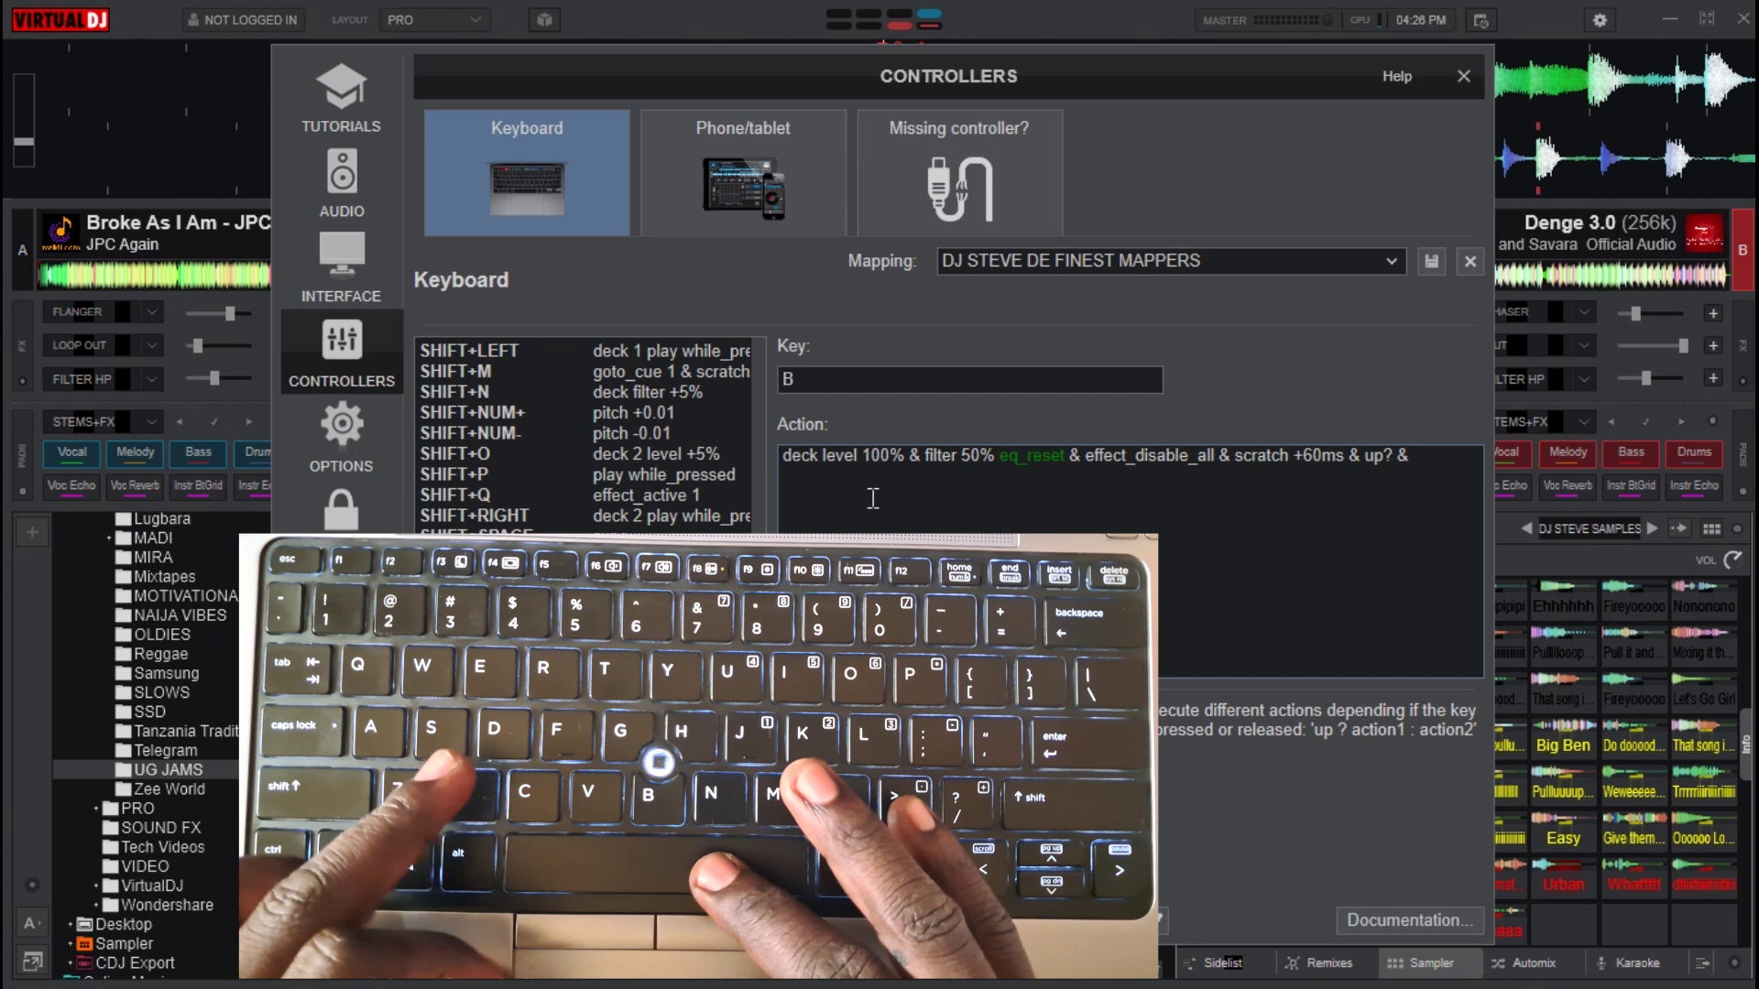
pyautogui.write(' scratch')
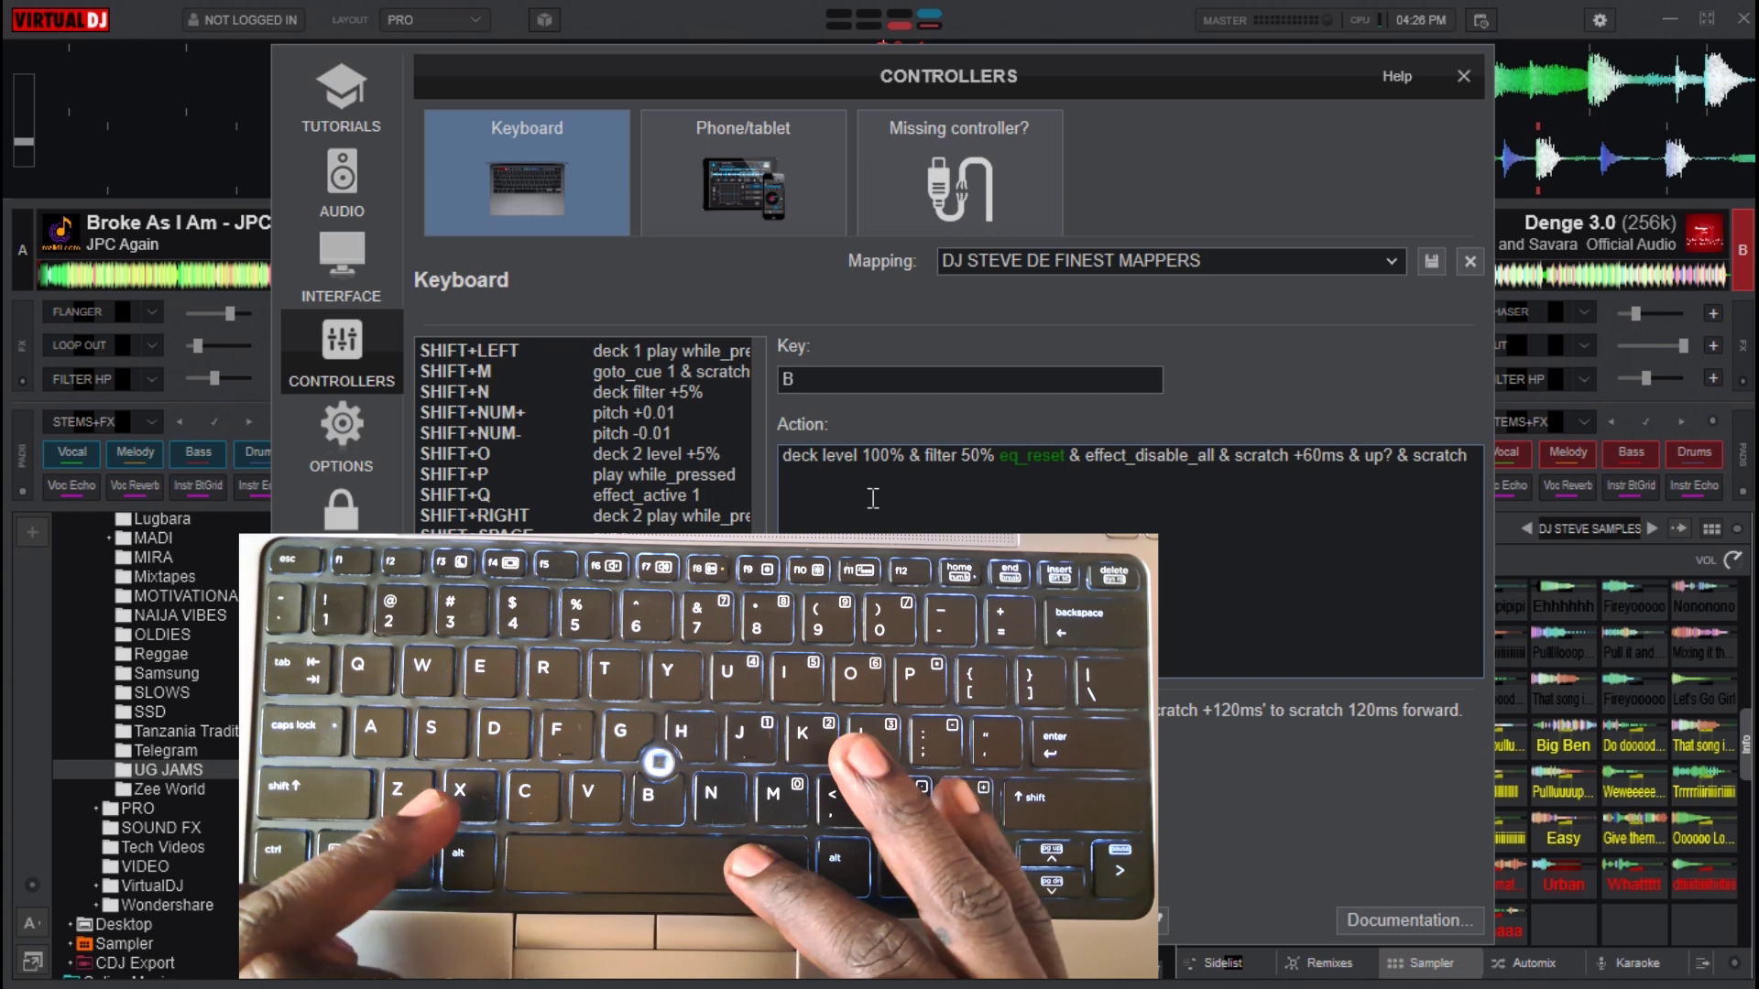
pyautogui.write(' -')
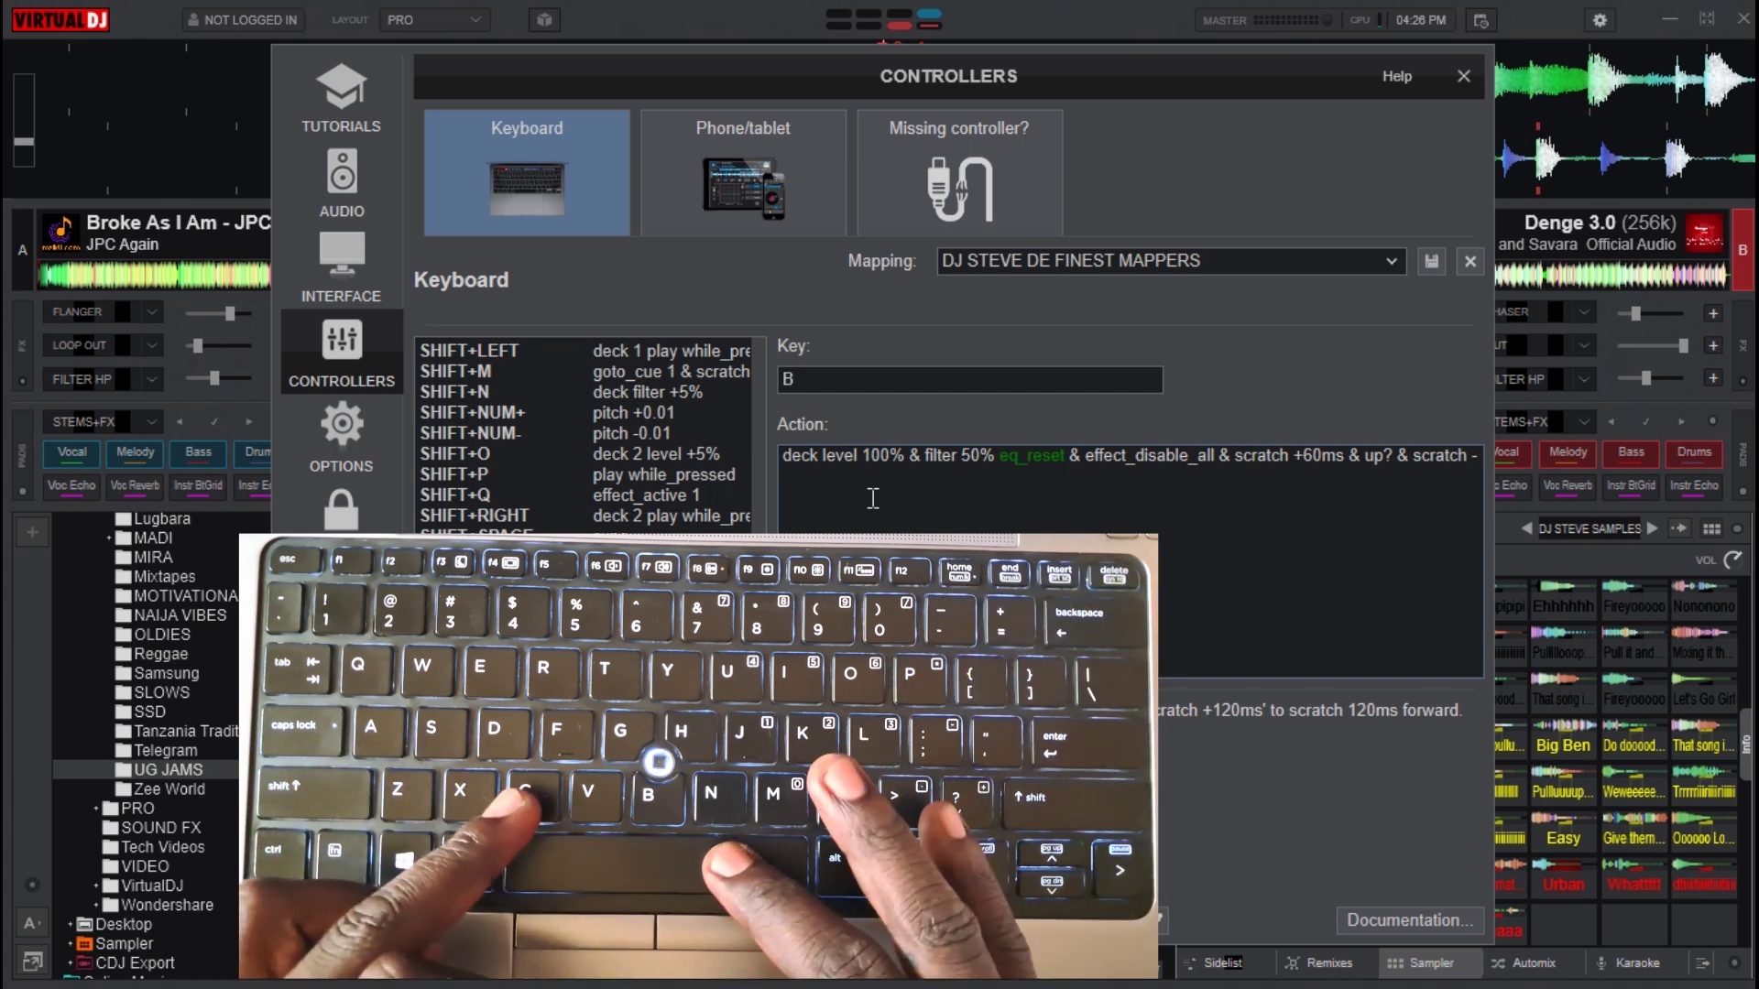
pyautogui.write('6')
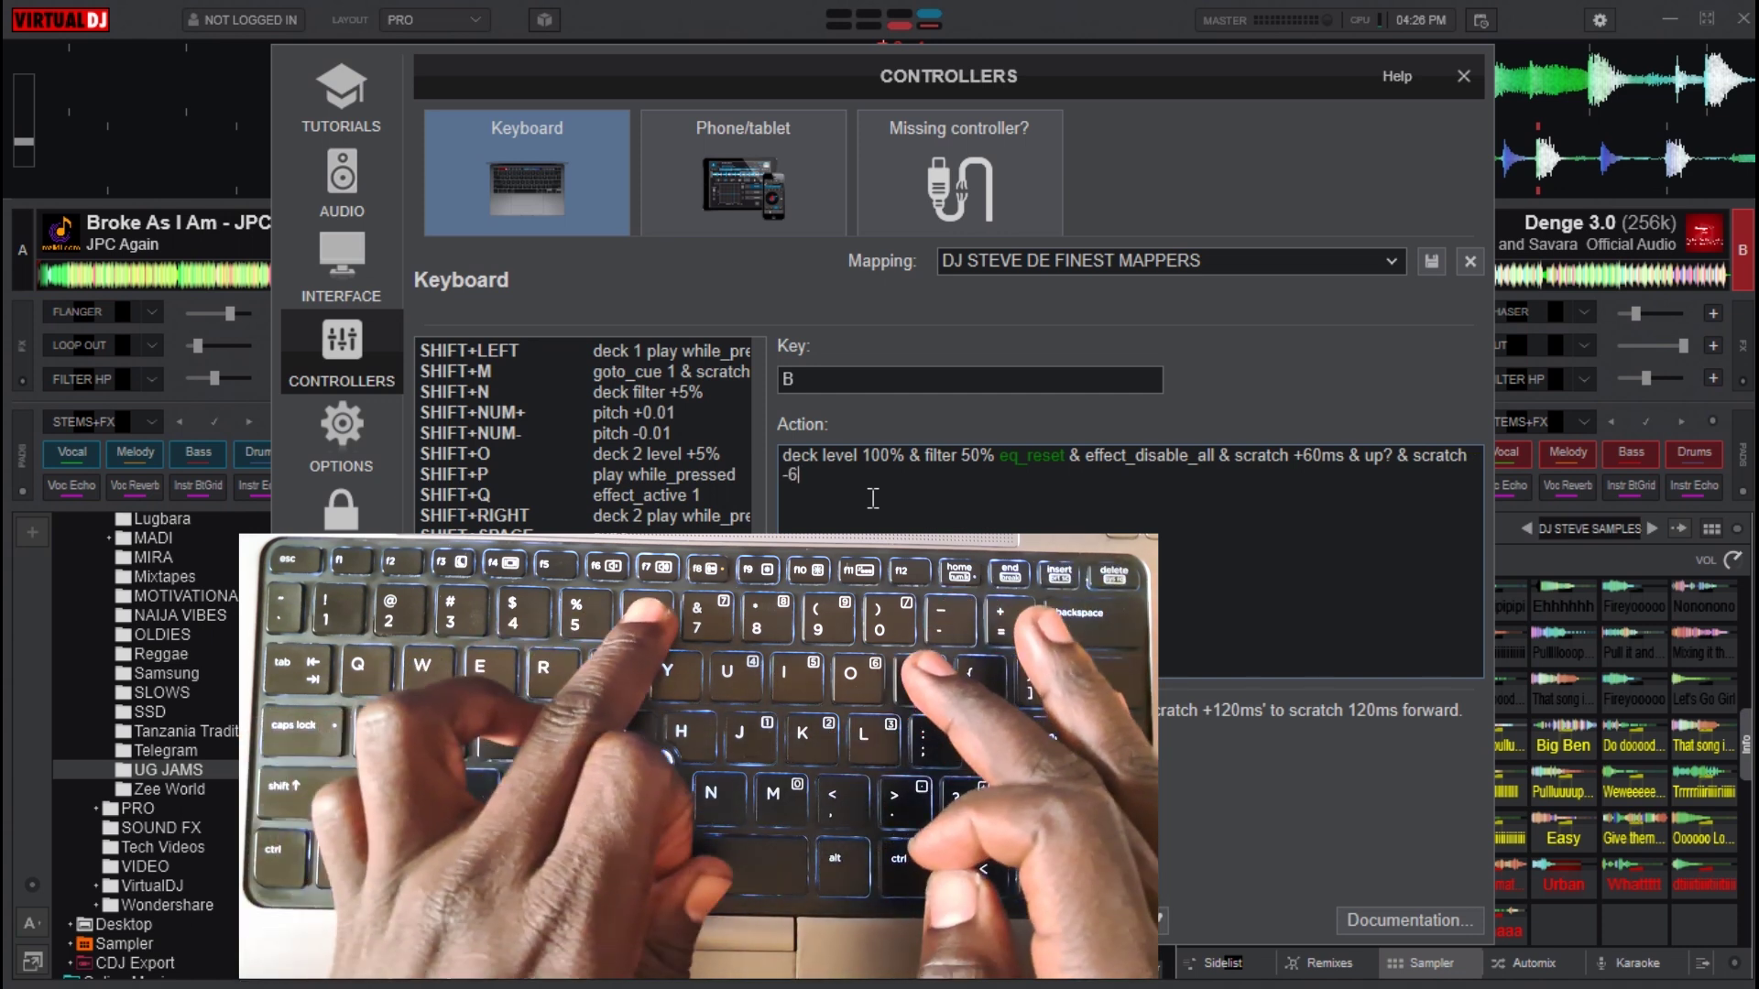
pyautogui.write('0ms')
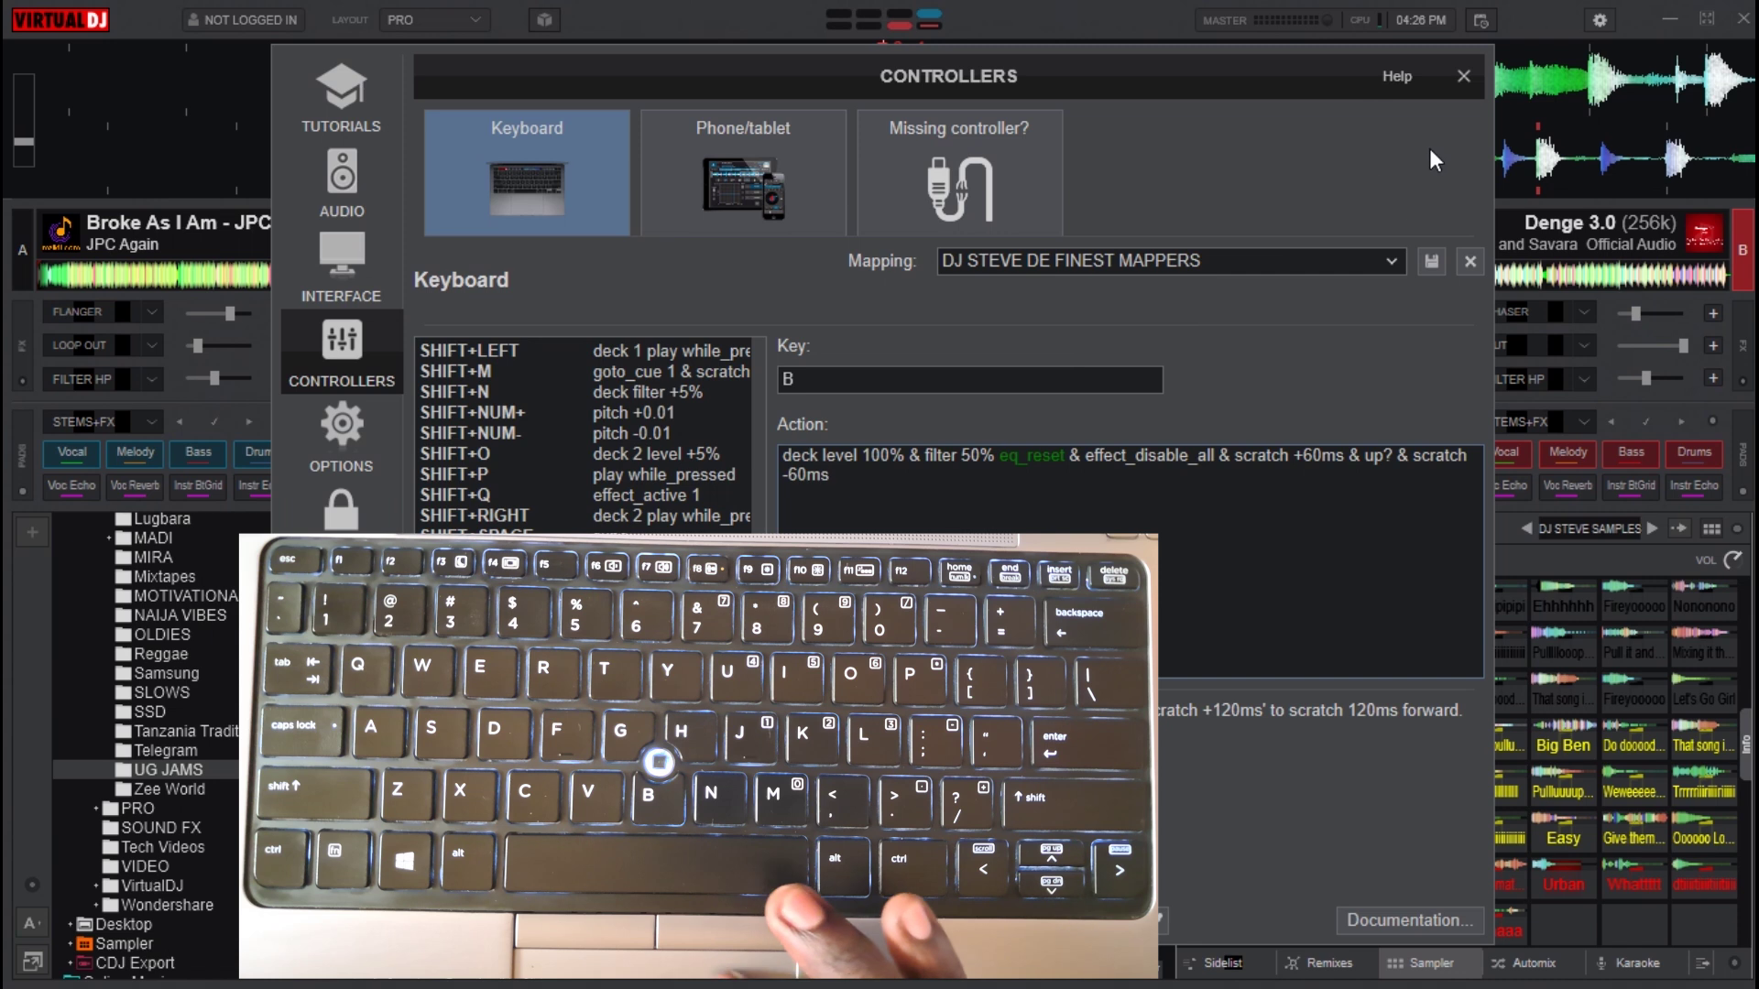
# - Move the mapping settings window aside to uncover the decks
pyautogui.moveTo(1327, 82); pyautogui.dragTo(1238, 621)
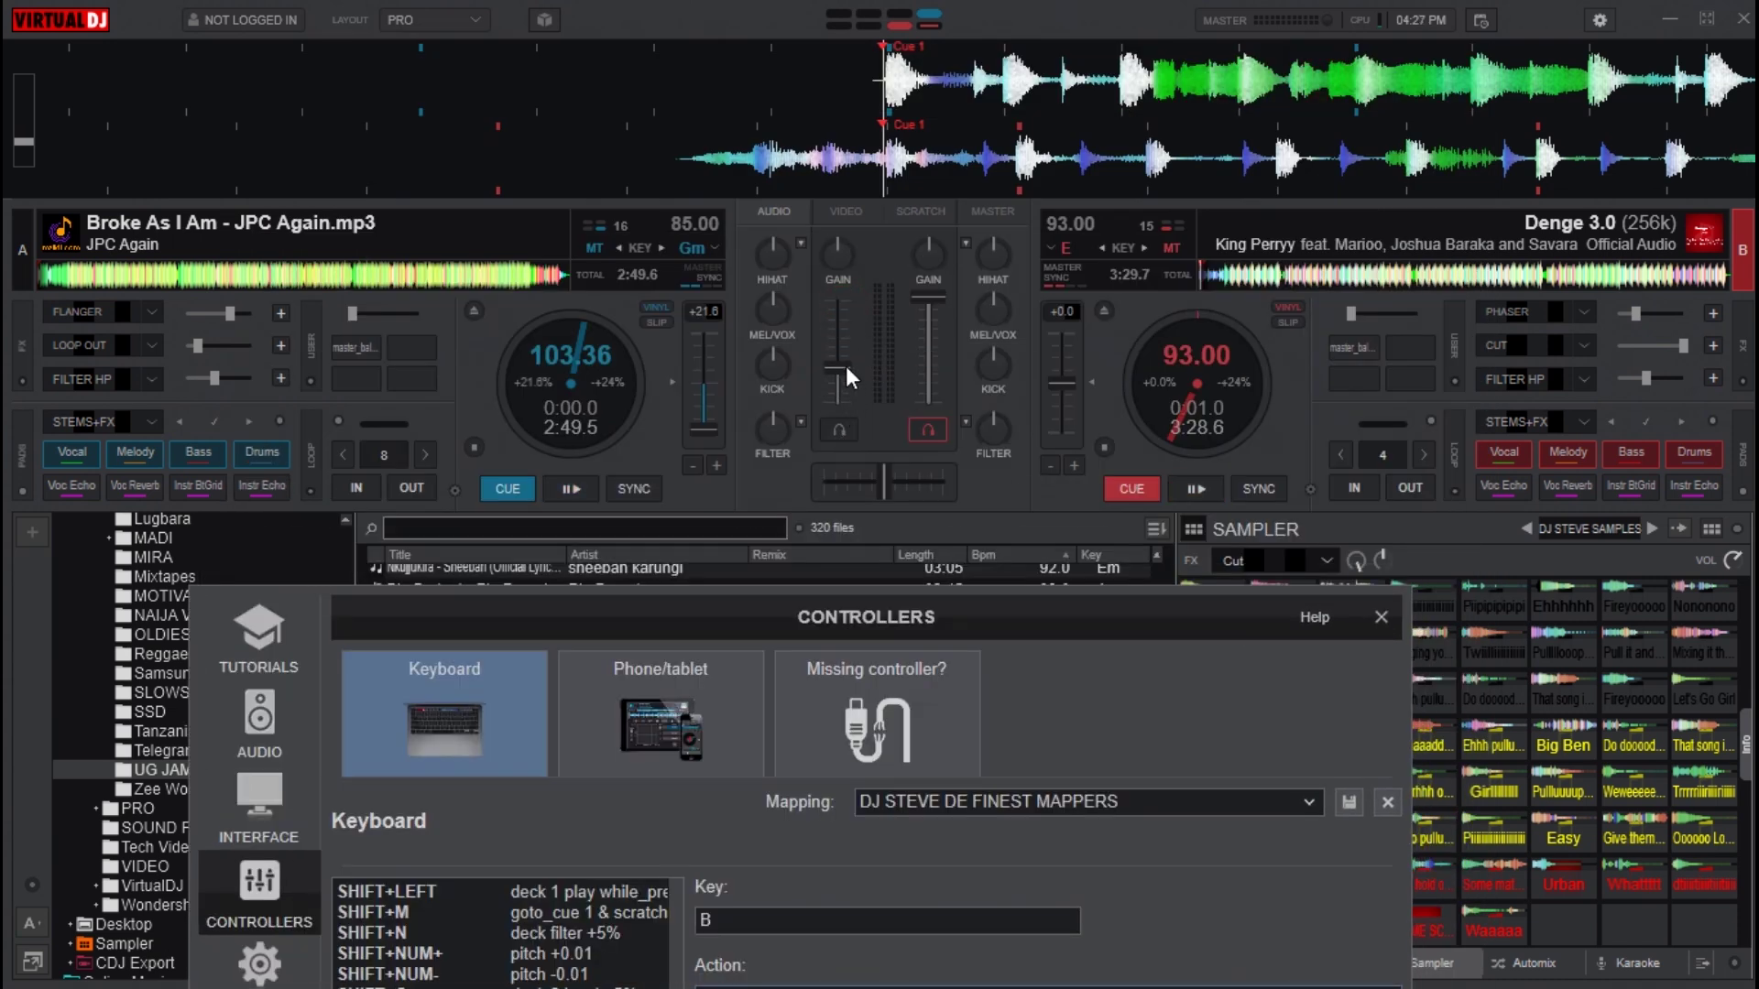
# - Raise deck 1's gain fader to maximum and bring the mapping settings back over the decks
pyautogui.moveTo(845, 366); pyautogui.dragTo(845, 292)
pyautogui.moveTo(867, 621); pyautogui.dragTo(940, 137)
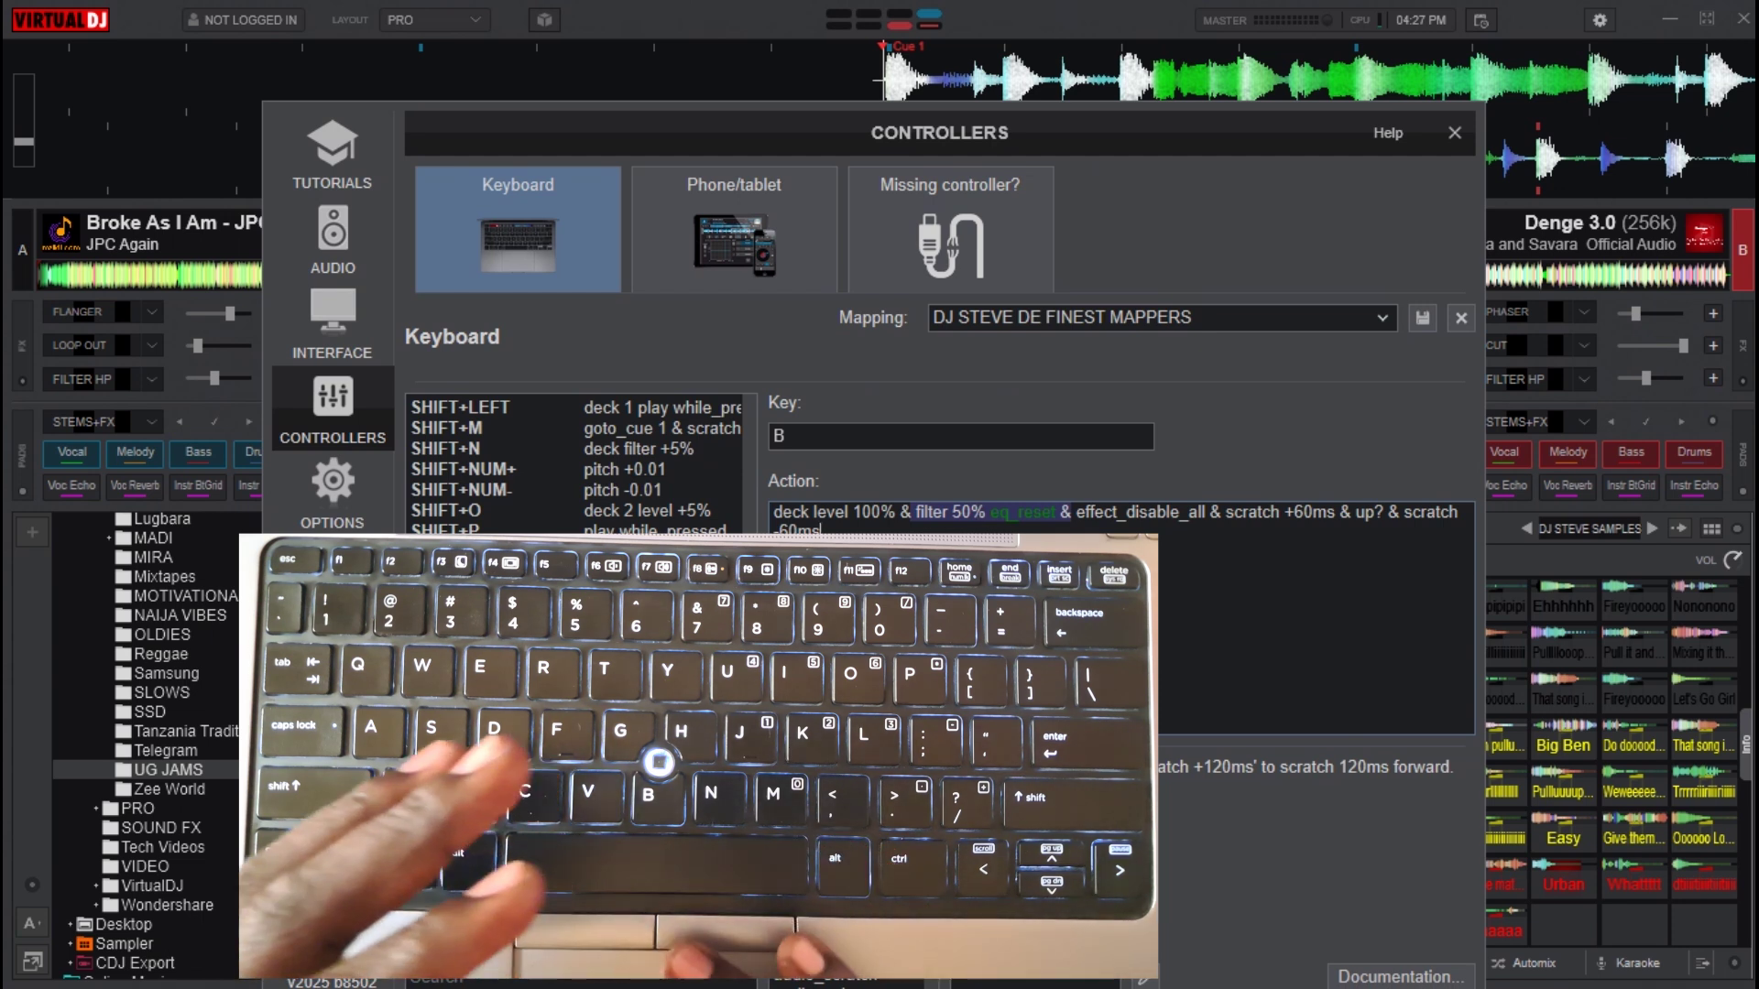
# - Step through the B key script parts — filter 50%, effect_disable_all, scratch +60ms, release scratch — leaving them unchanged
pyautogui.click(1267, 637)
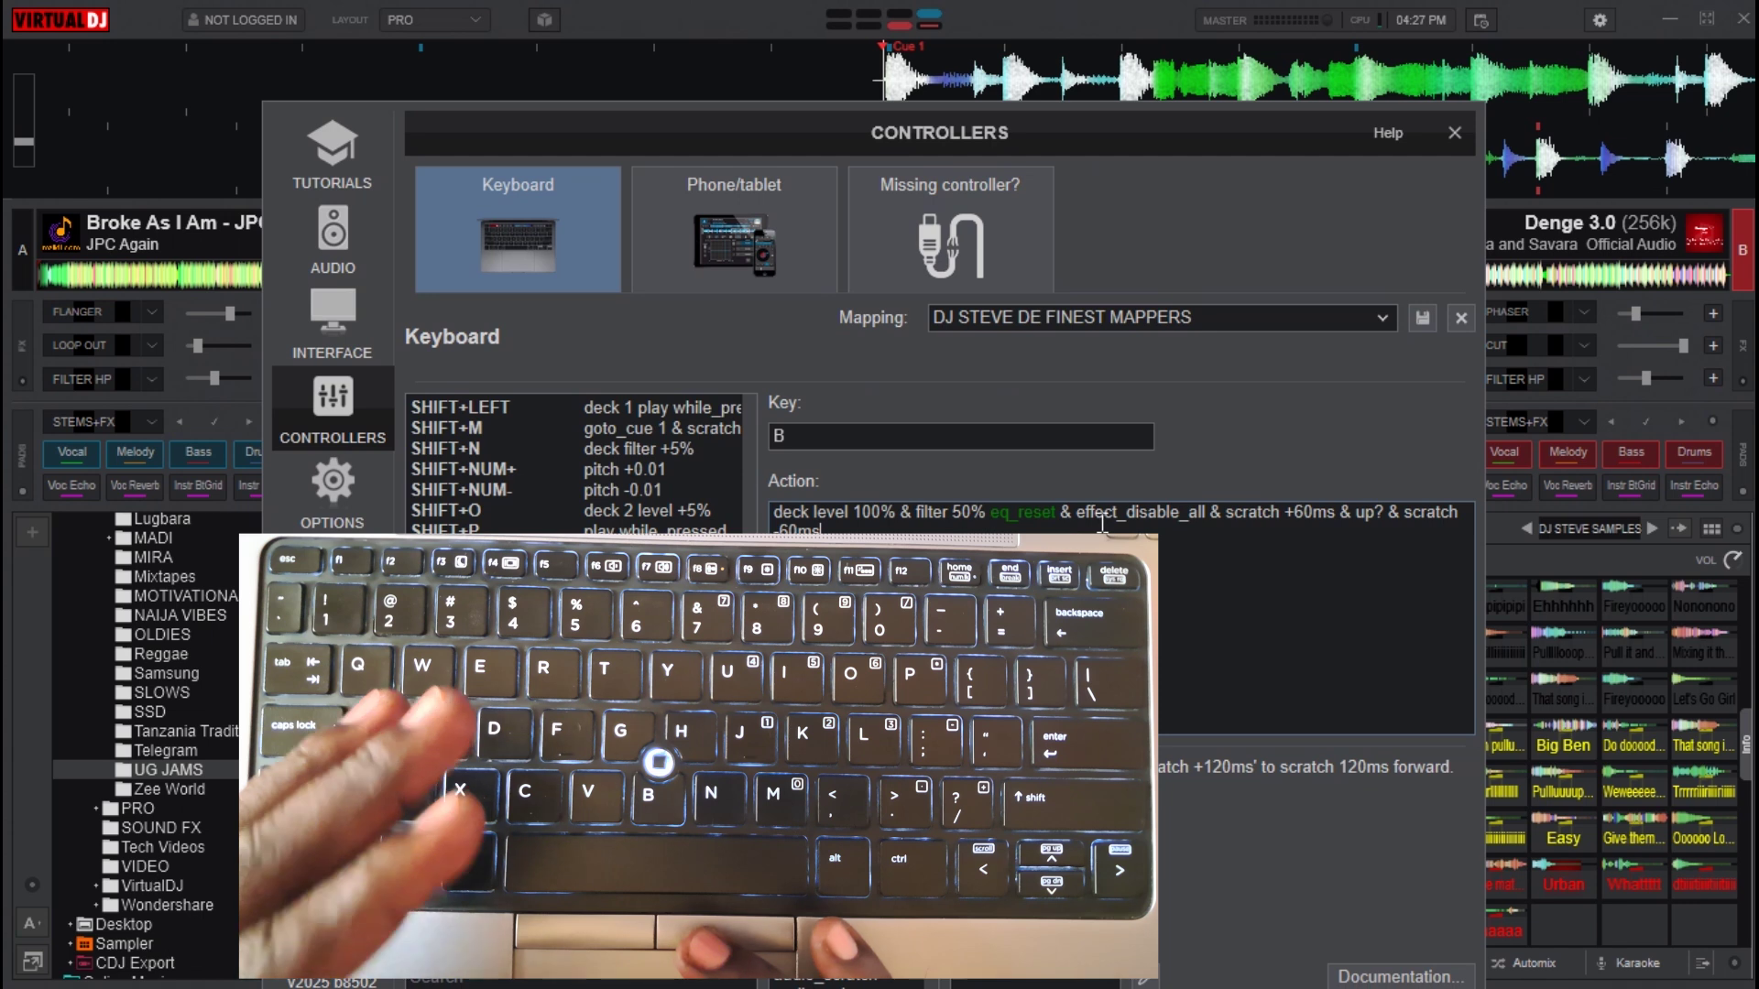
pyautogui.click(1166, 520)
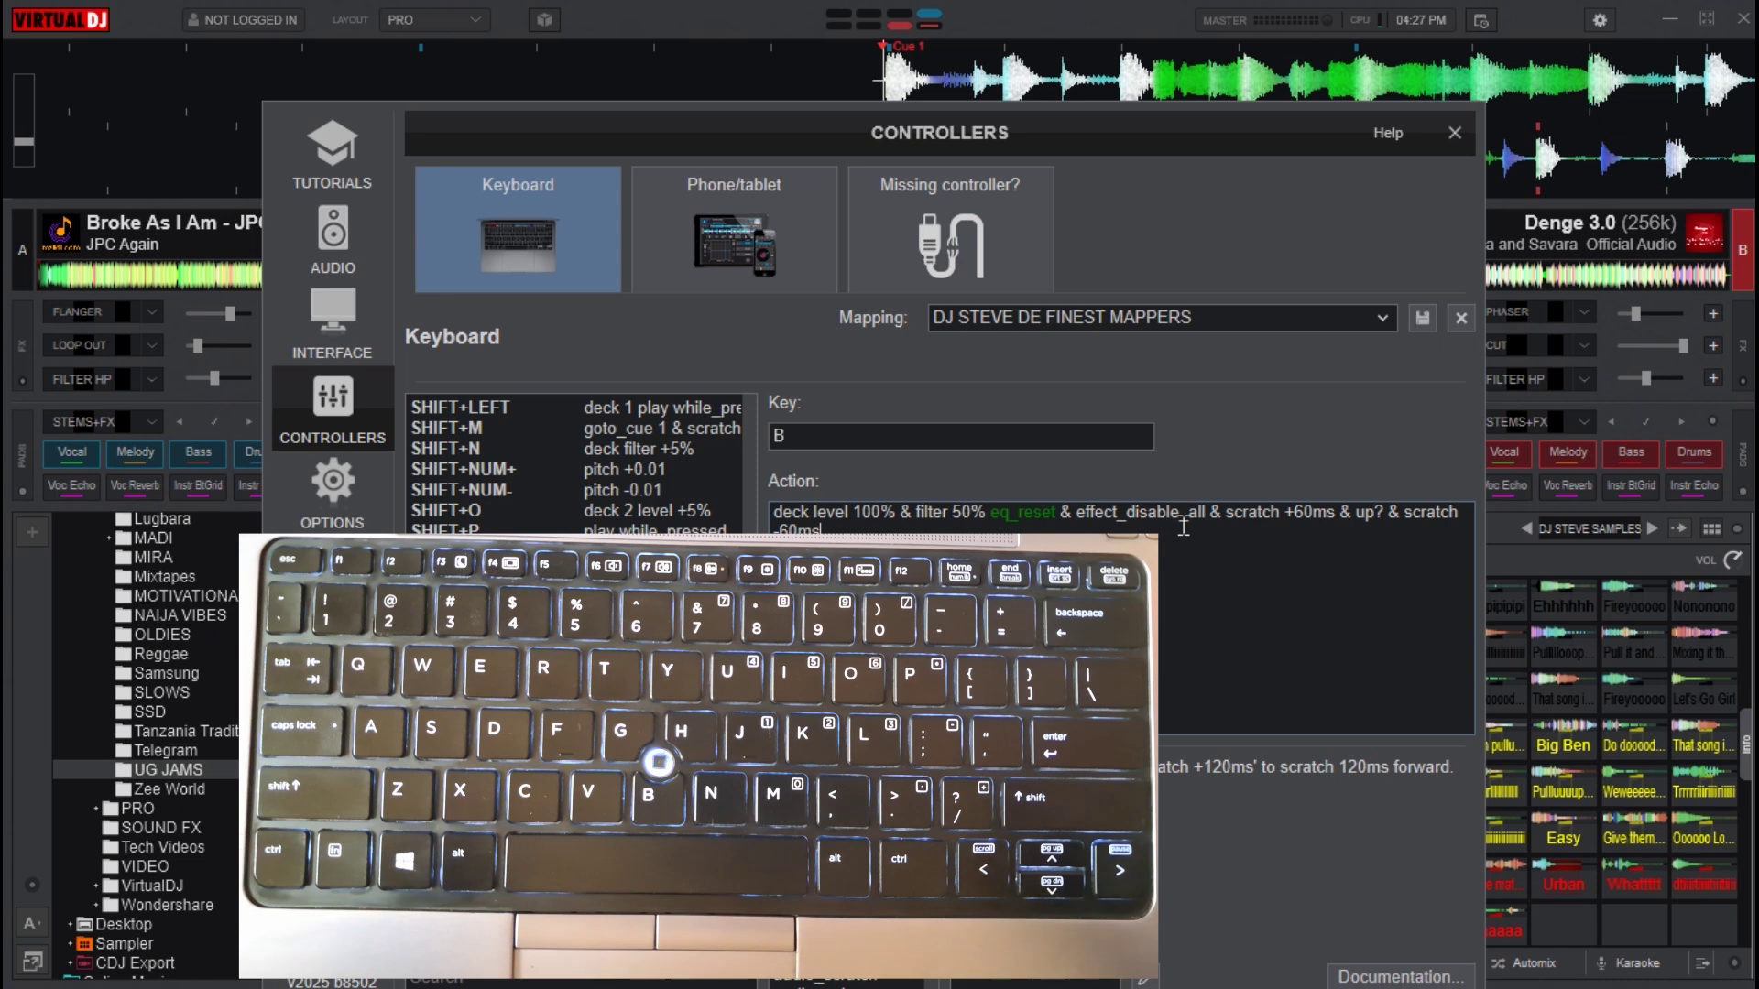
pyautogui.moveTo(1016, 138); pyautogui.dragTo(1014, 86)
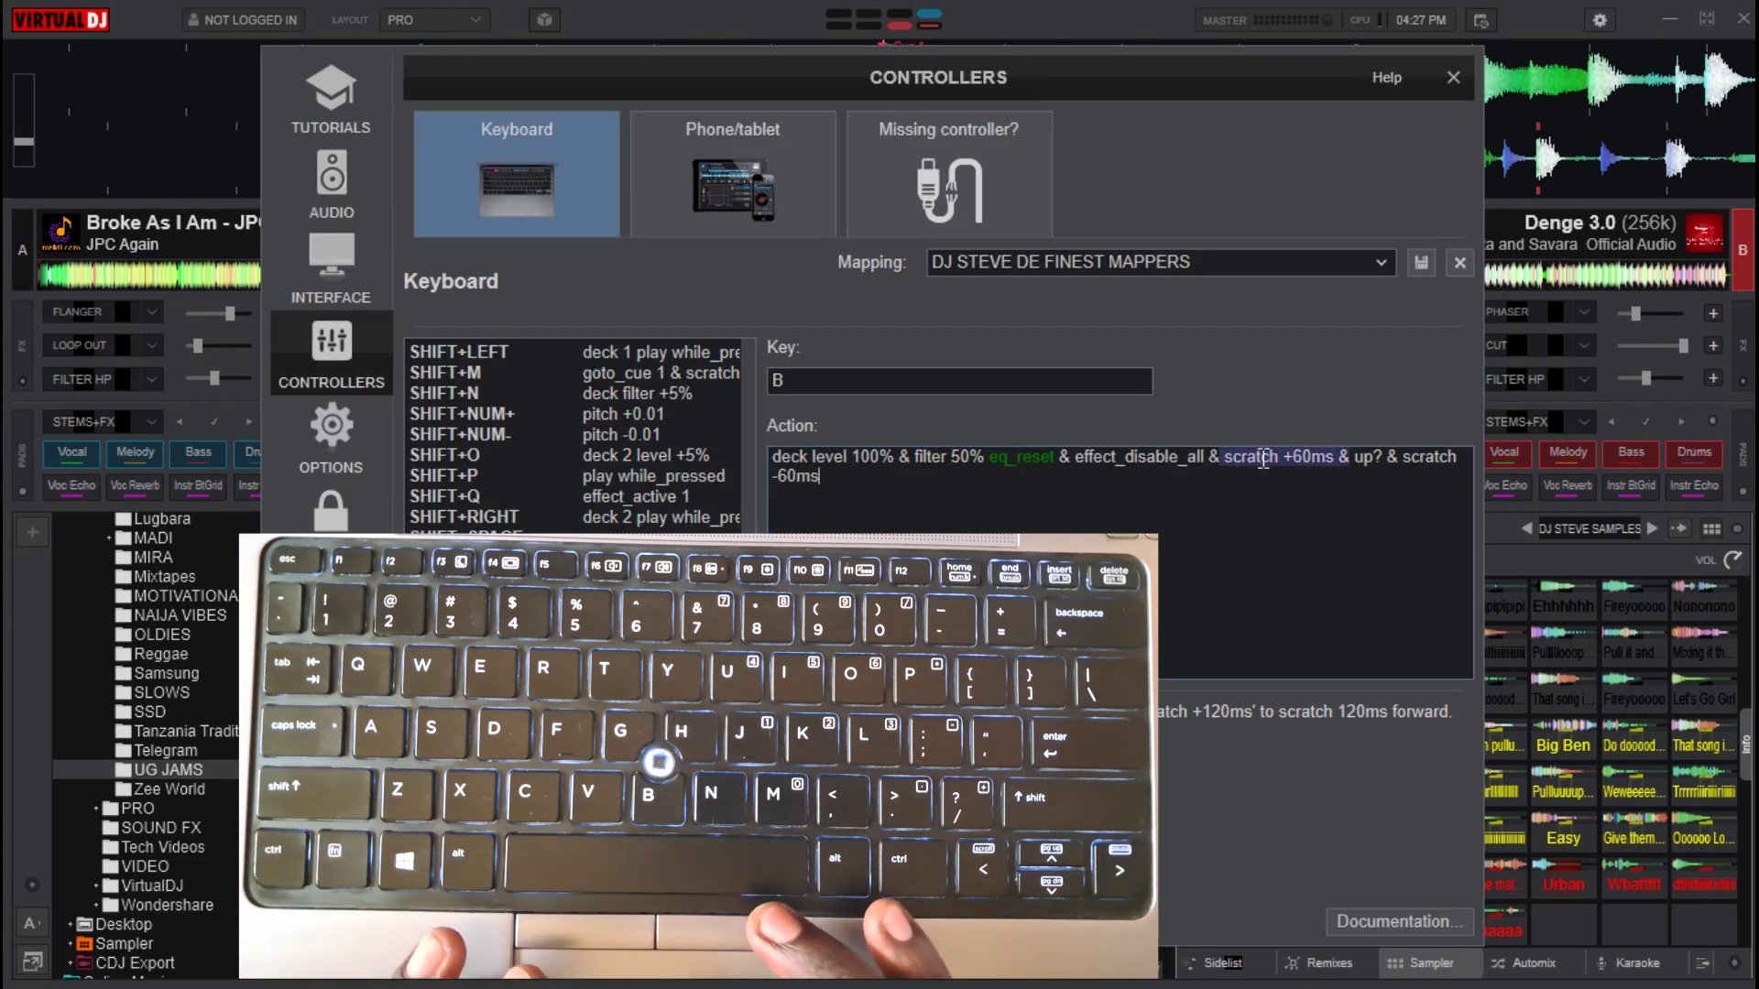
pyautogui.click(1314, 479)
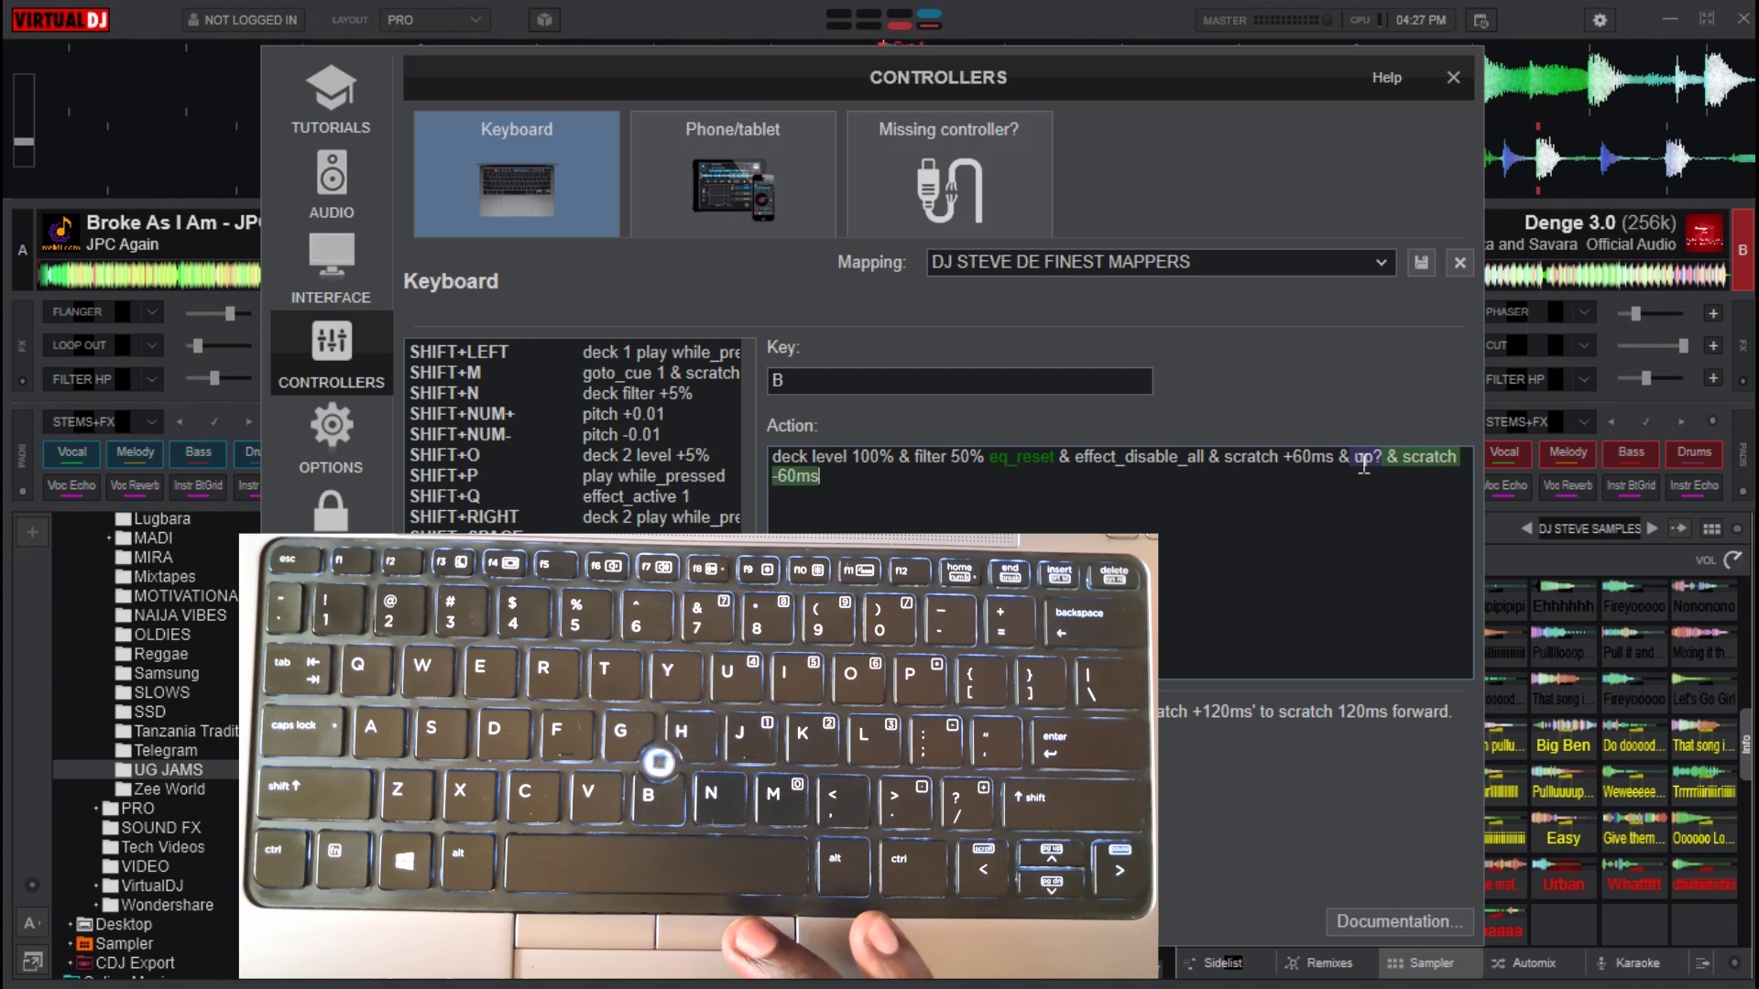
pyautogui.click(1368, 482)
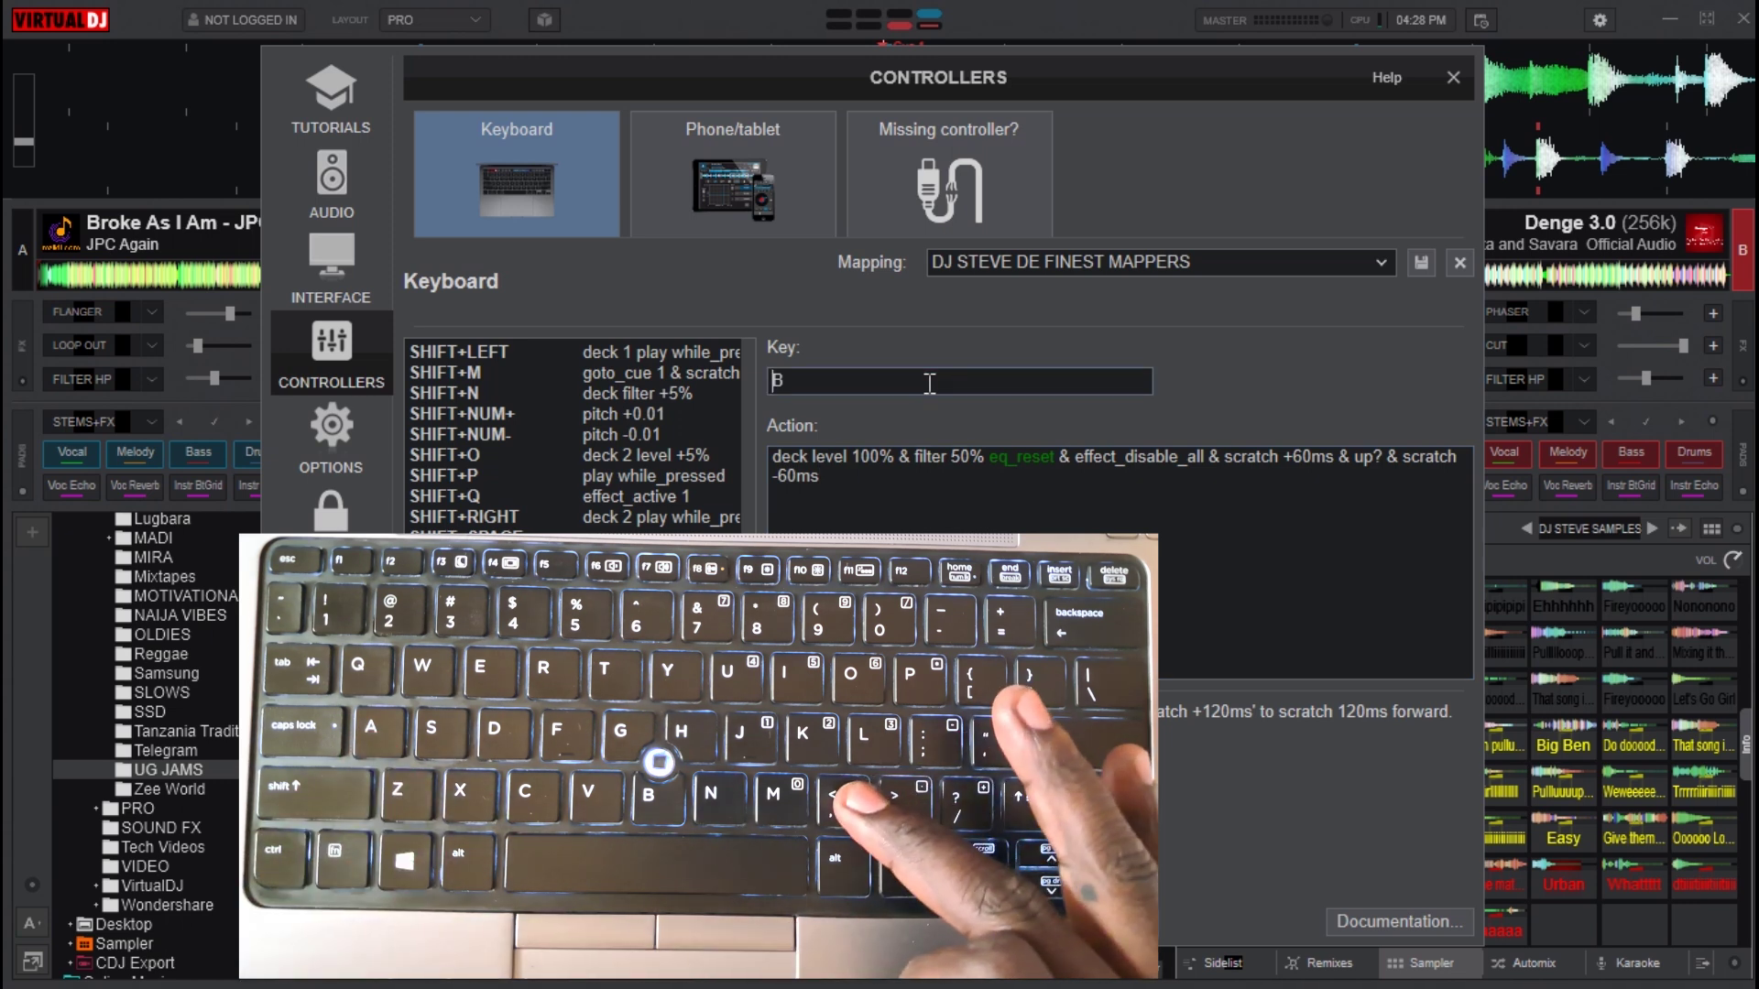
# - View the comma key's scratch mapping, then the N key's cue_stop mapping
pyautogui.press(',')
pyautogui.write(',')
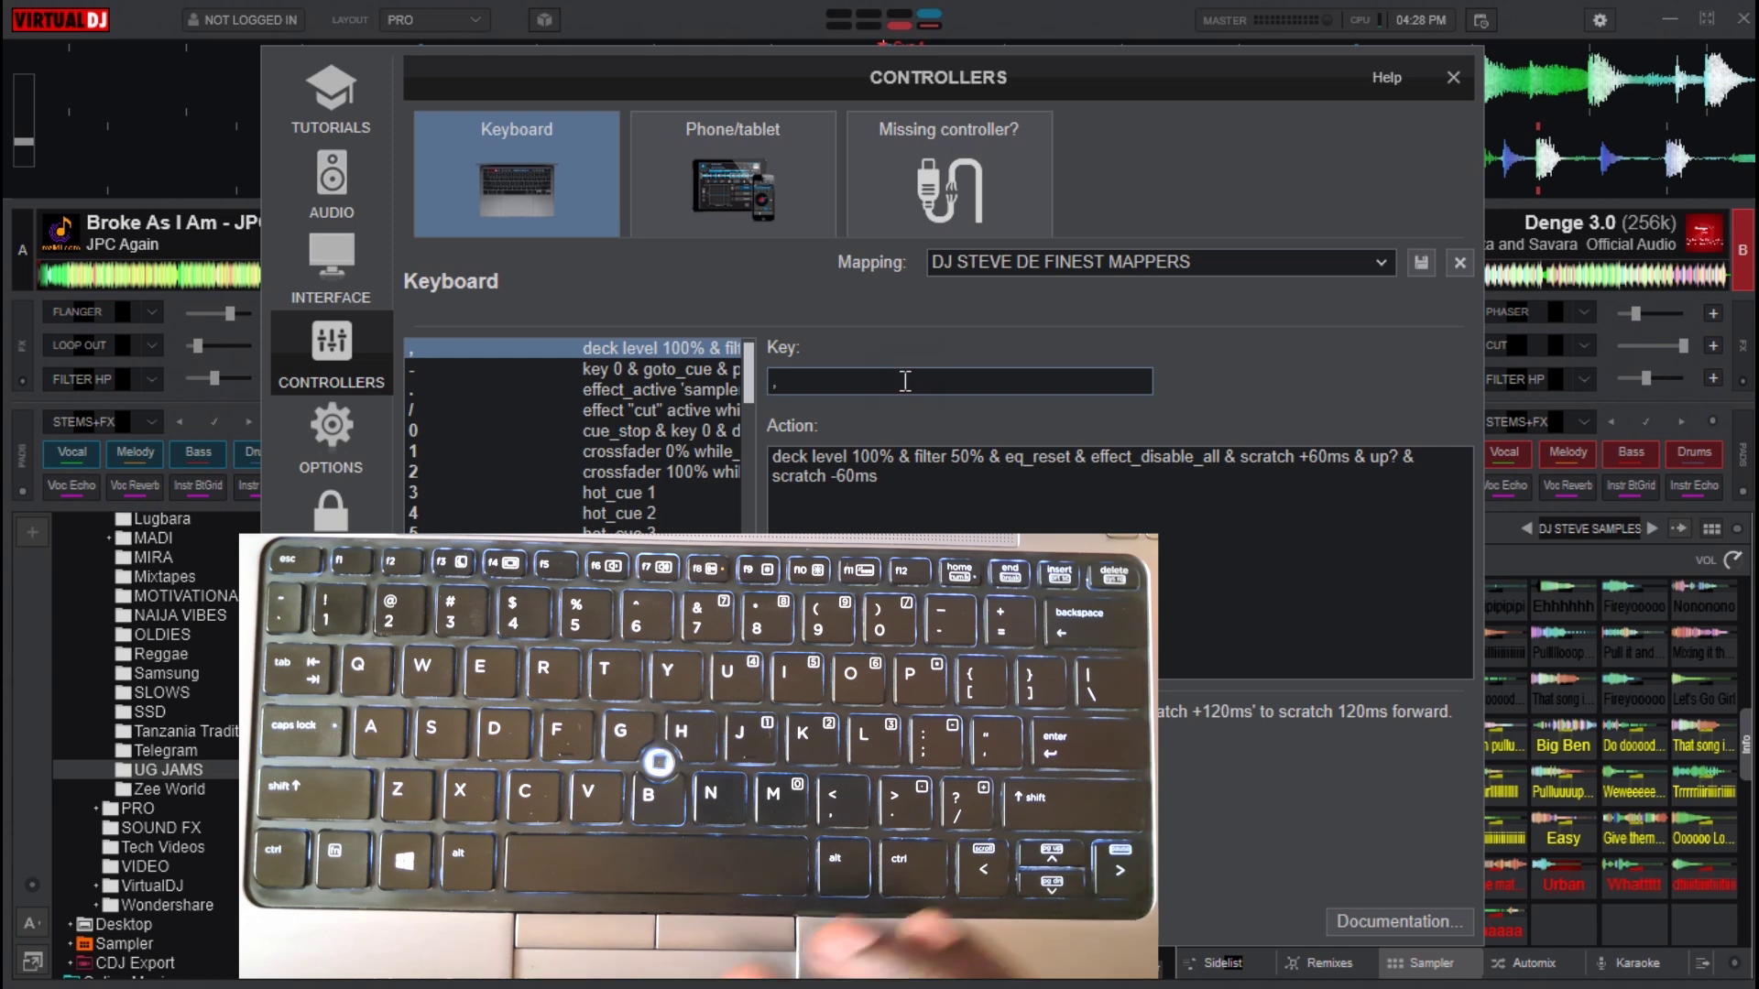
pyautogui.press('n')
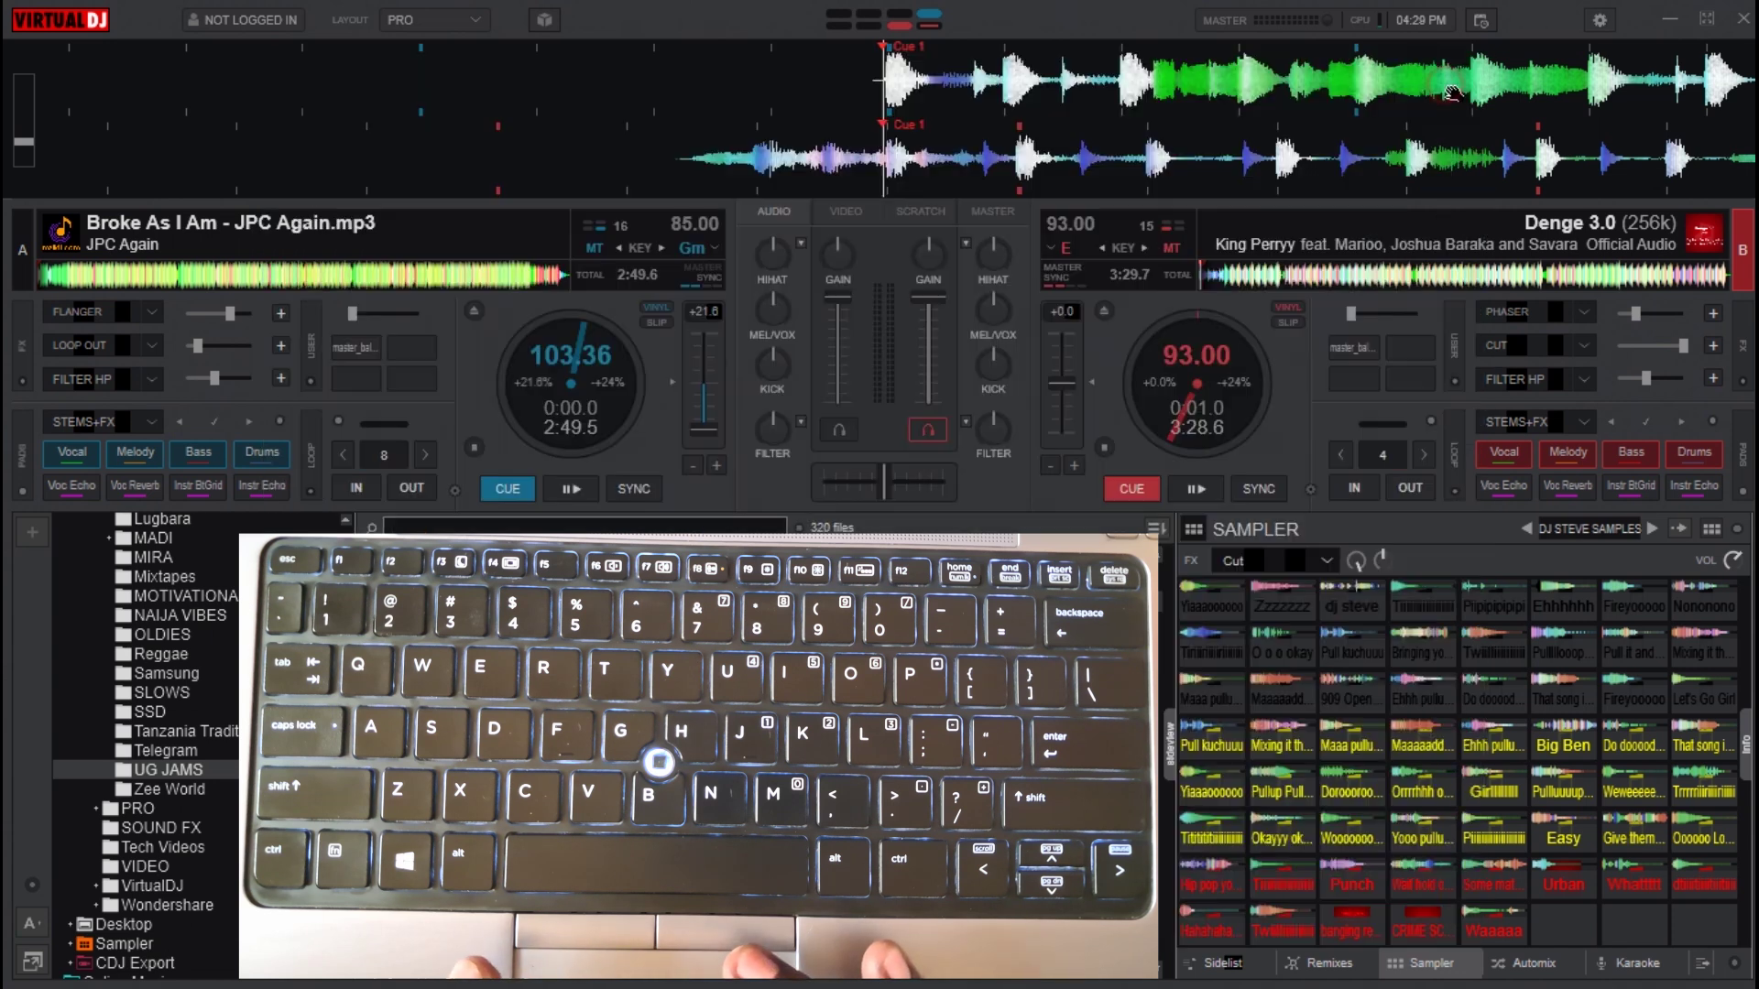
# - Close the Controllers window, start the decks playing and trigger deck B's scratch script
pyautogui.click(1452, 79)
pyautogui.press('space')
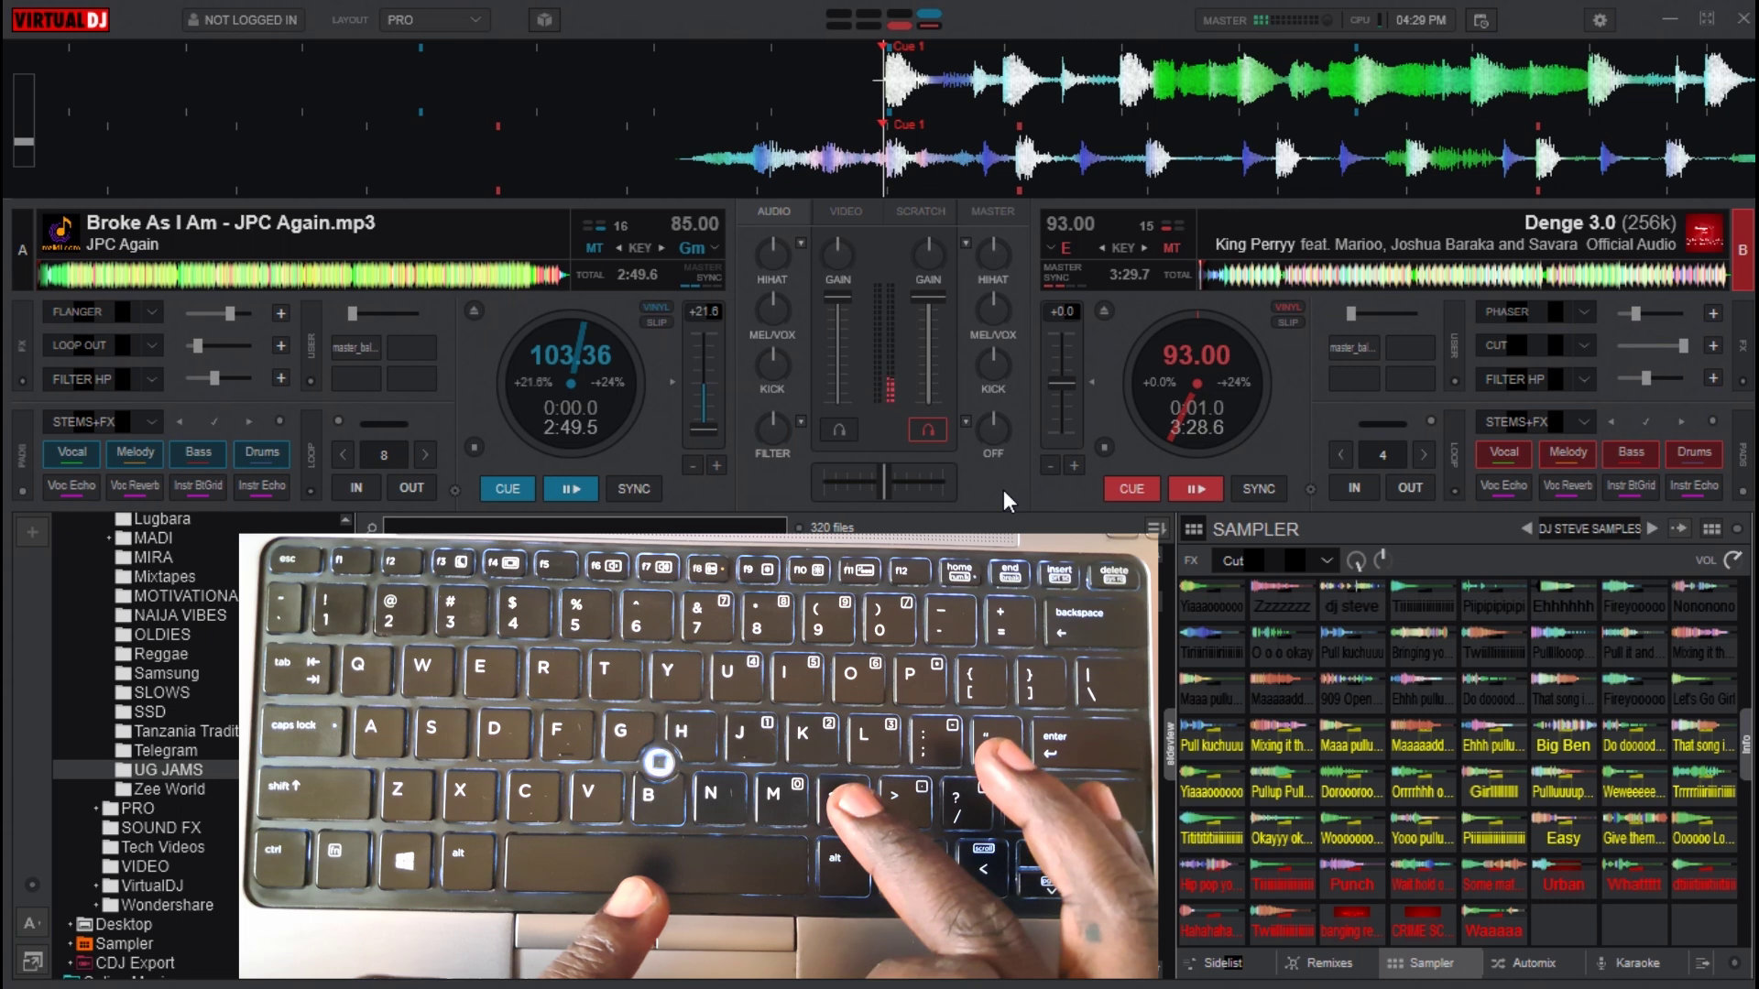
pyautogui.press('.')
pyautogui.press('.')
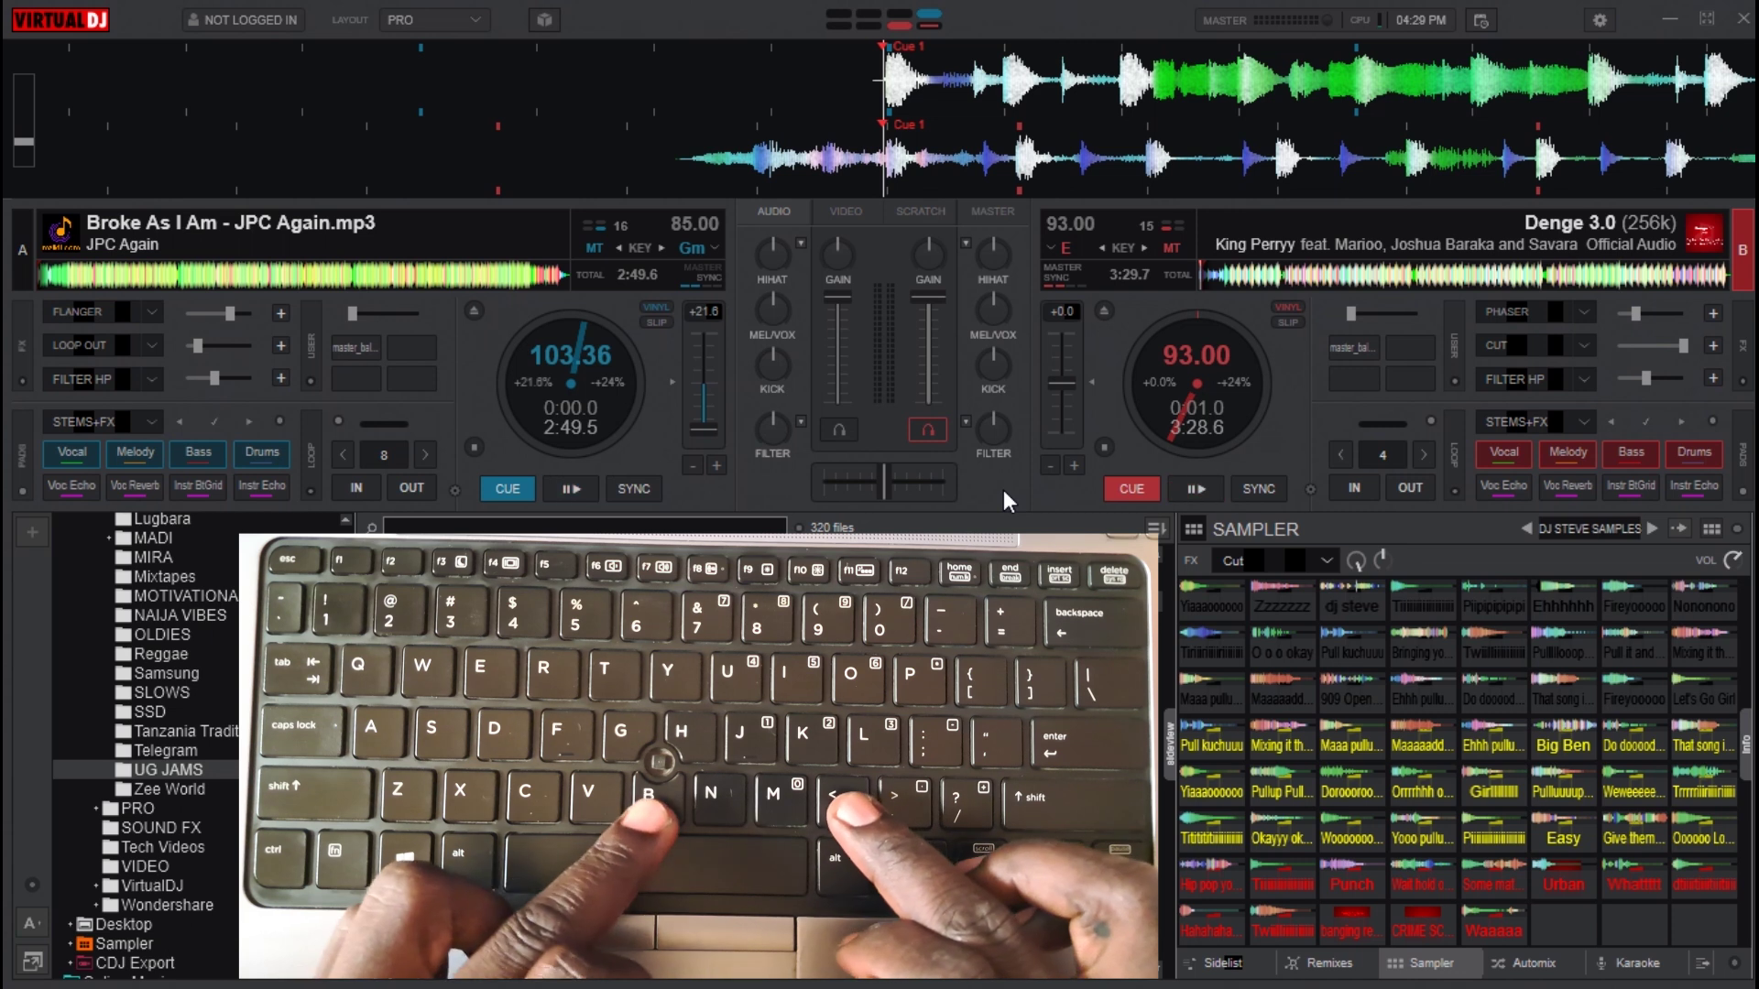
# - Scratch deck B repeatedly around its cue with the comma and period keys
pyautogui.press(',')
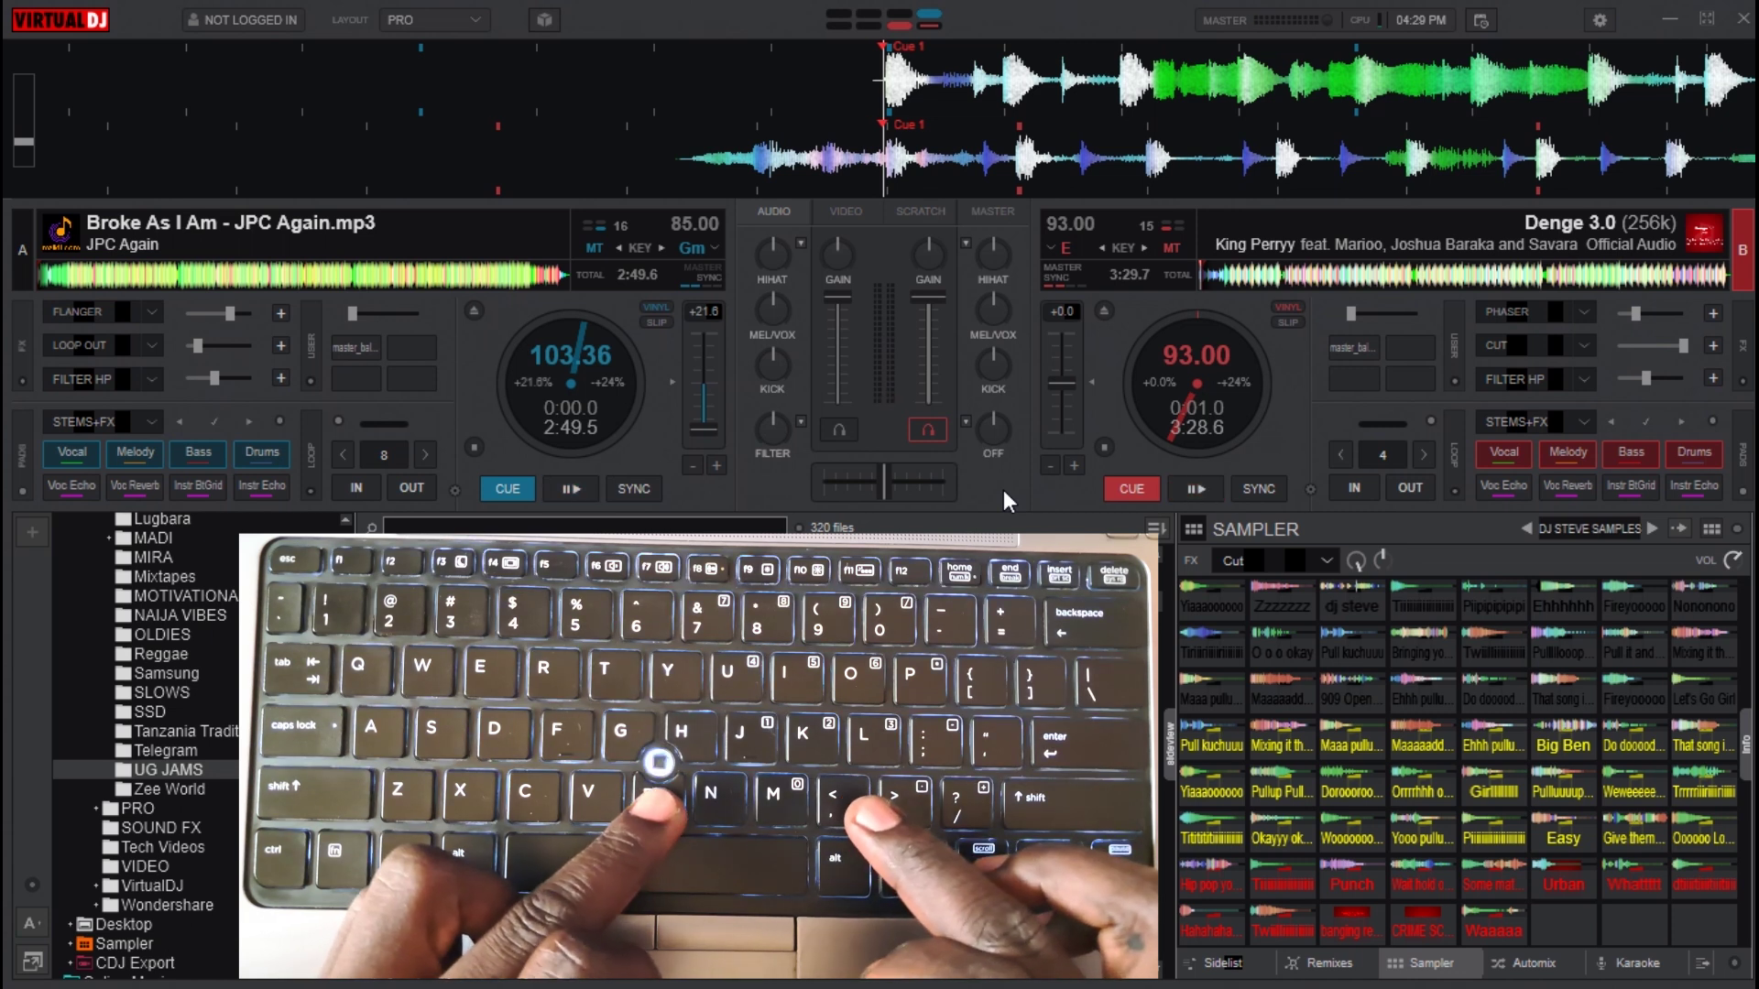
pyautogui.press(',')
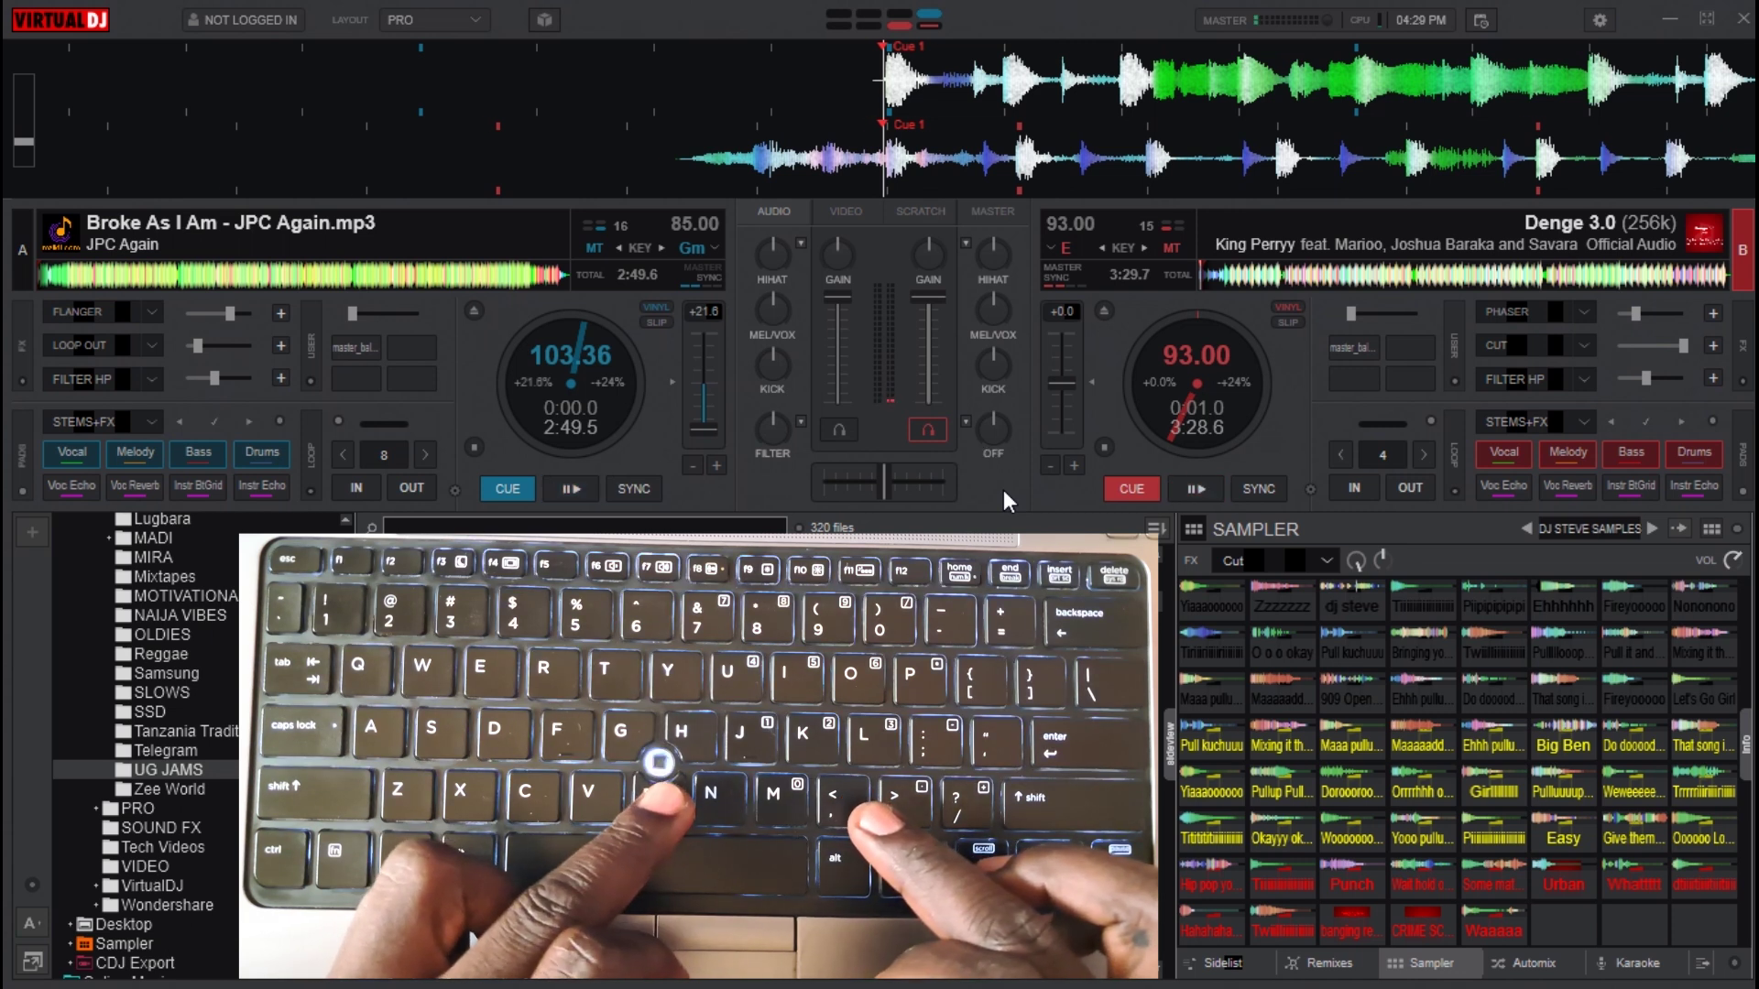
pyautogui.press(',')
pyautogui.press(',')
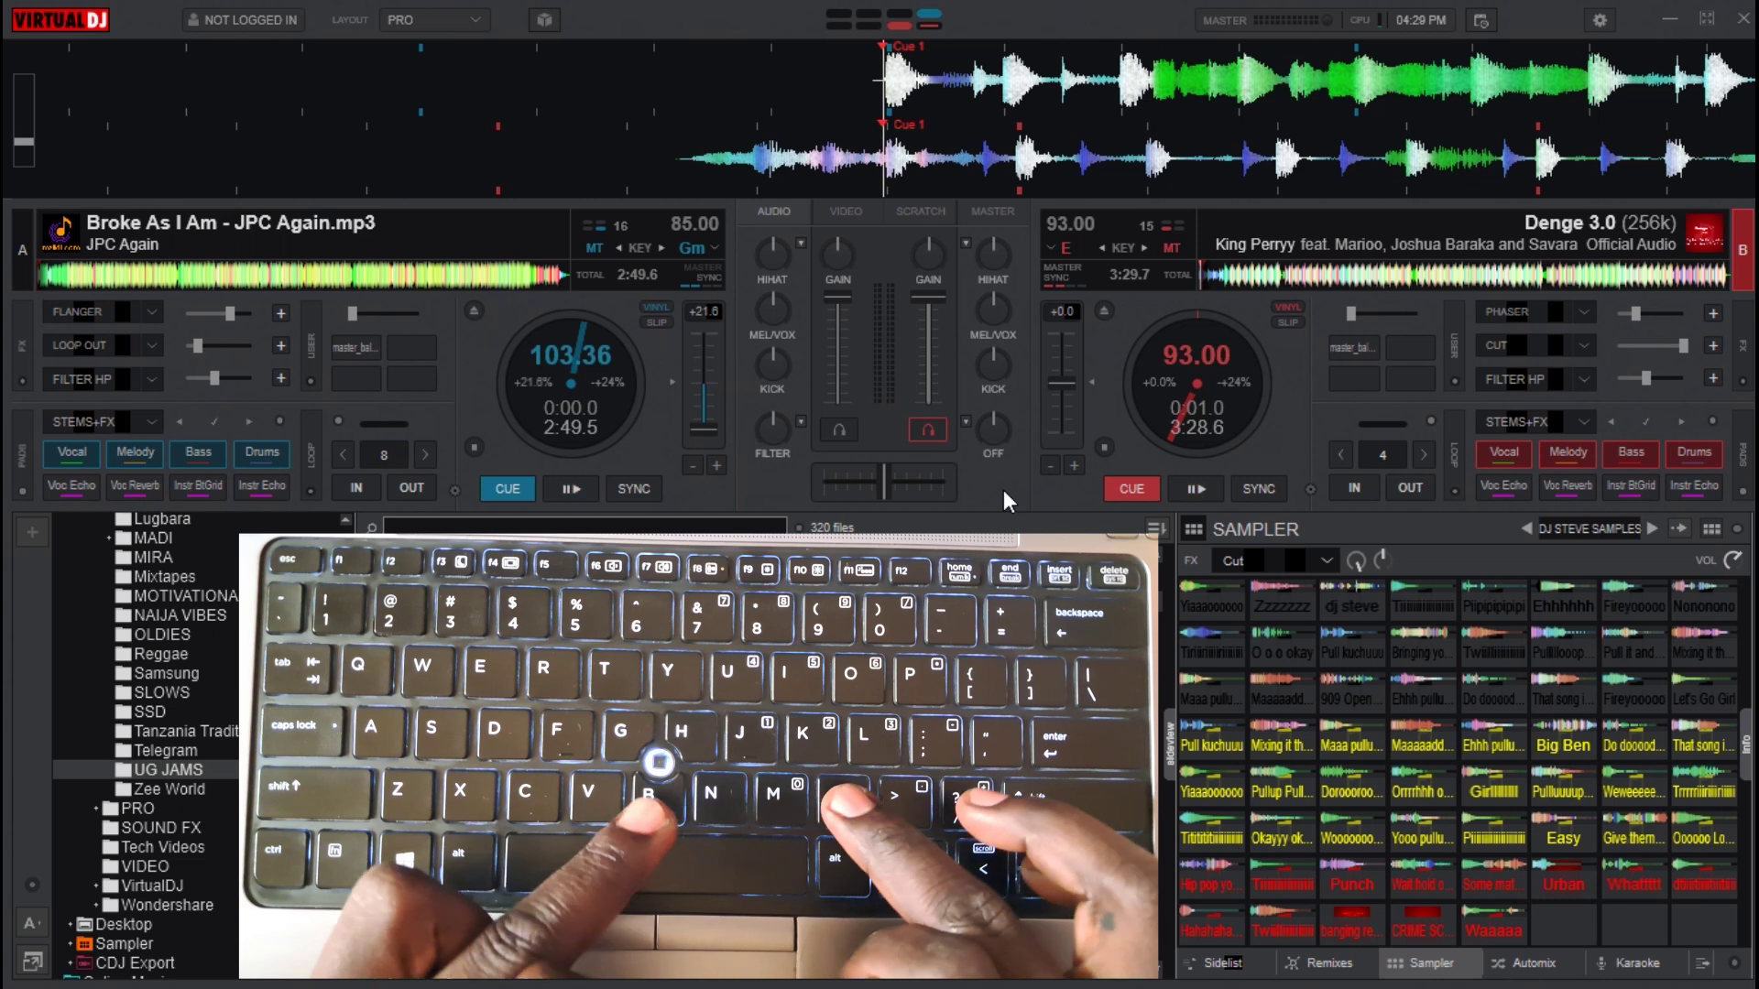
pyautogui.press(',')
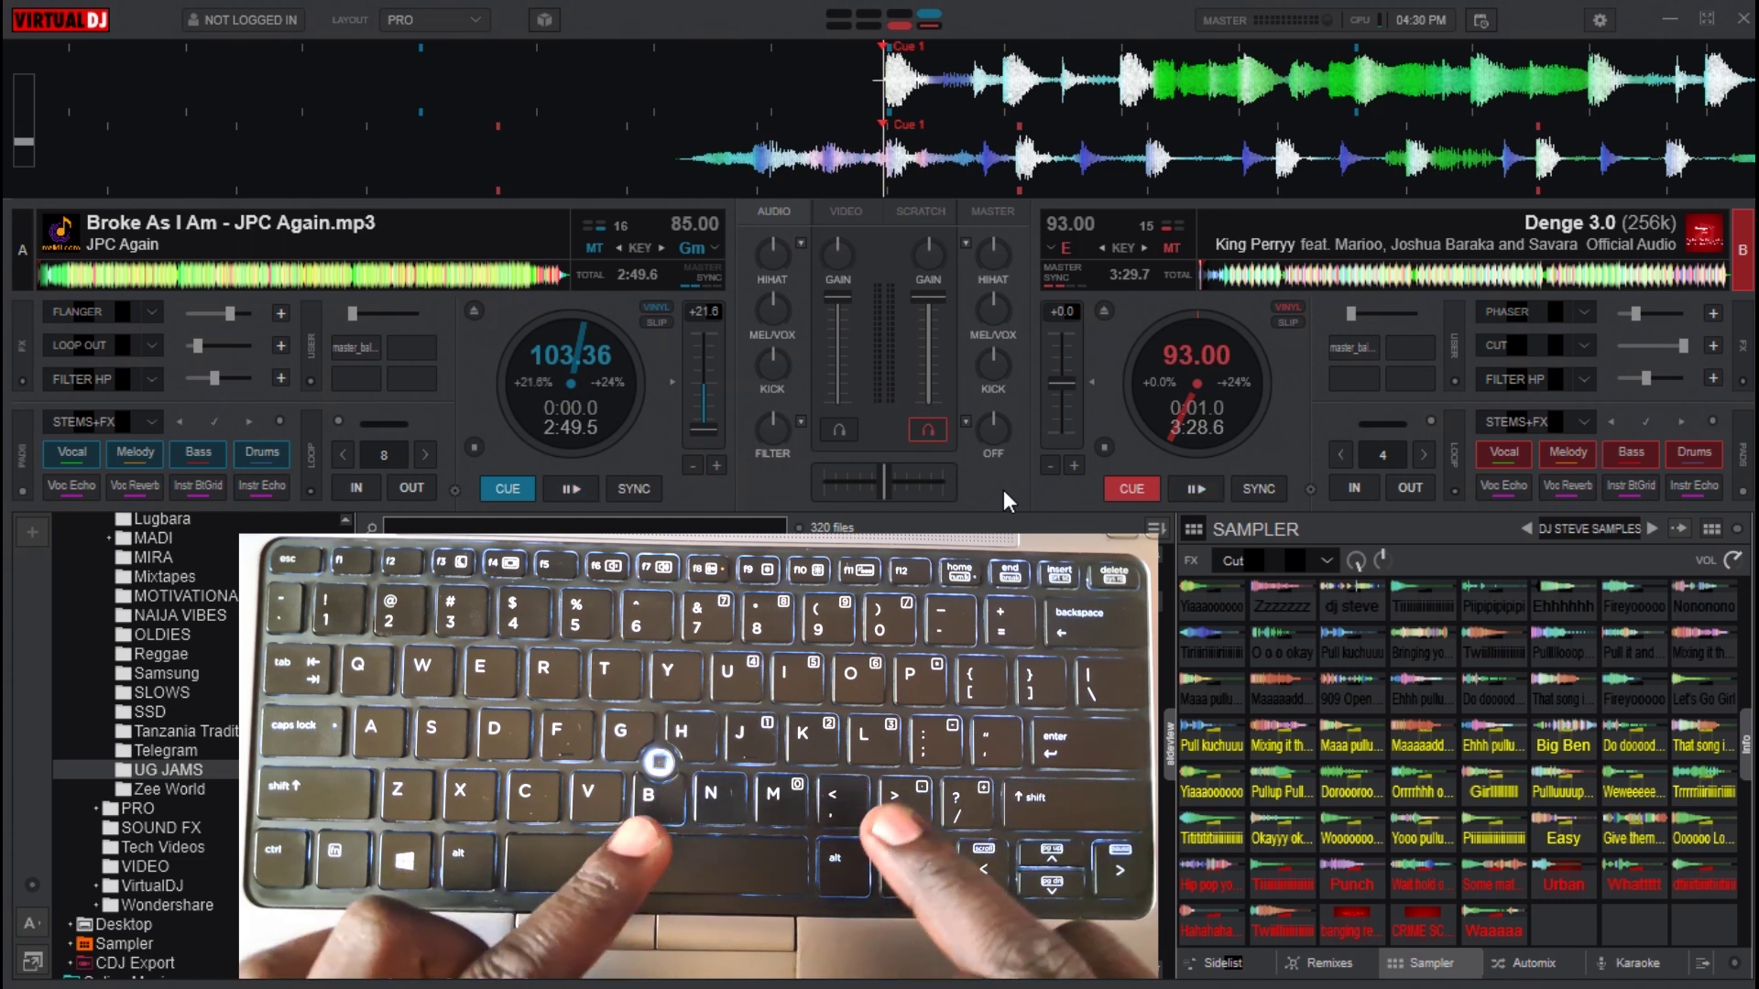
pyautogui.press('.')
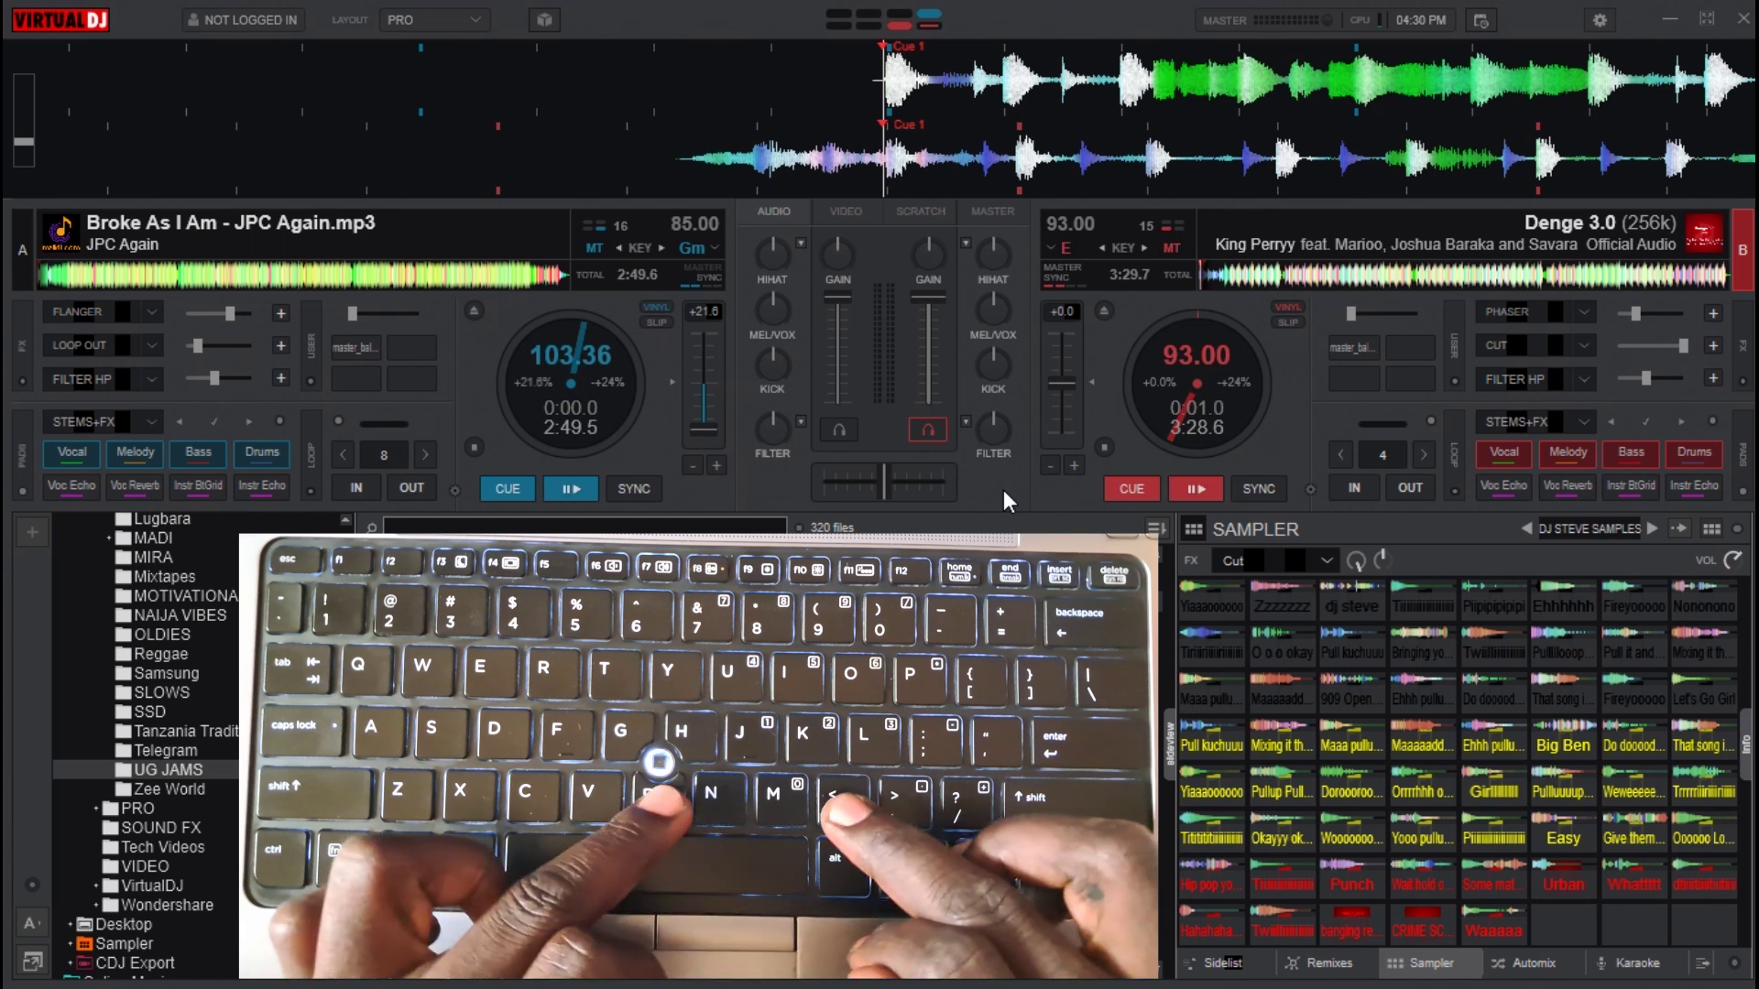
pyautogui.hotkey('ctrl', '.')
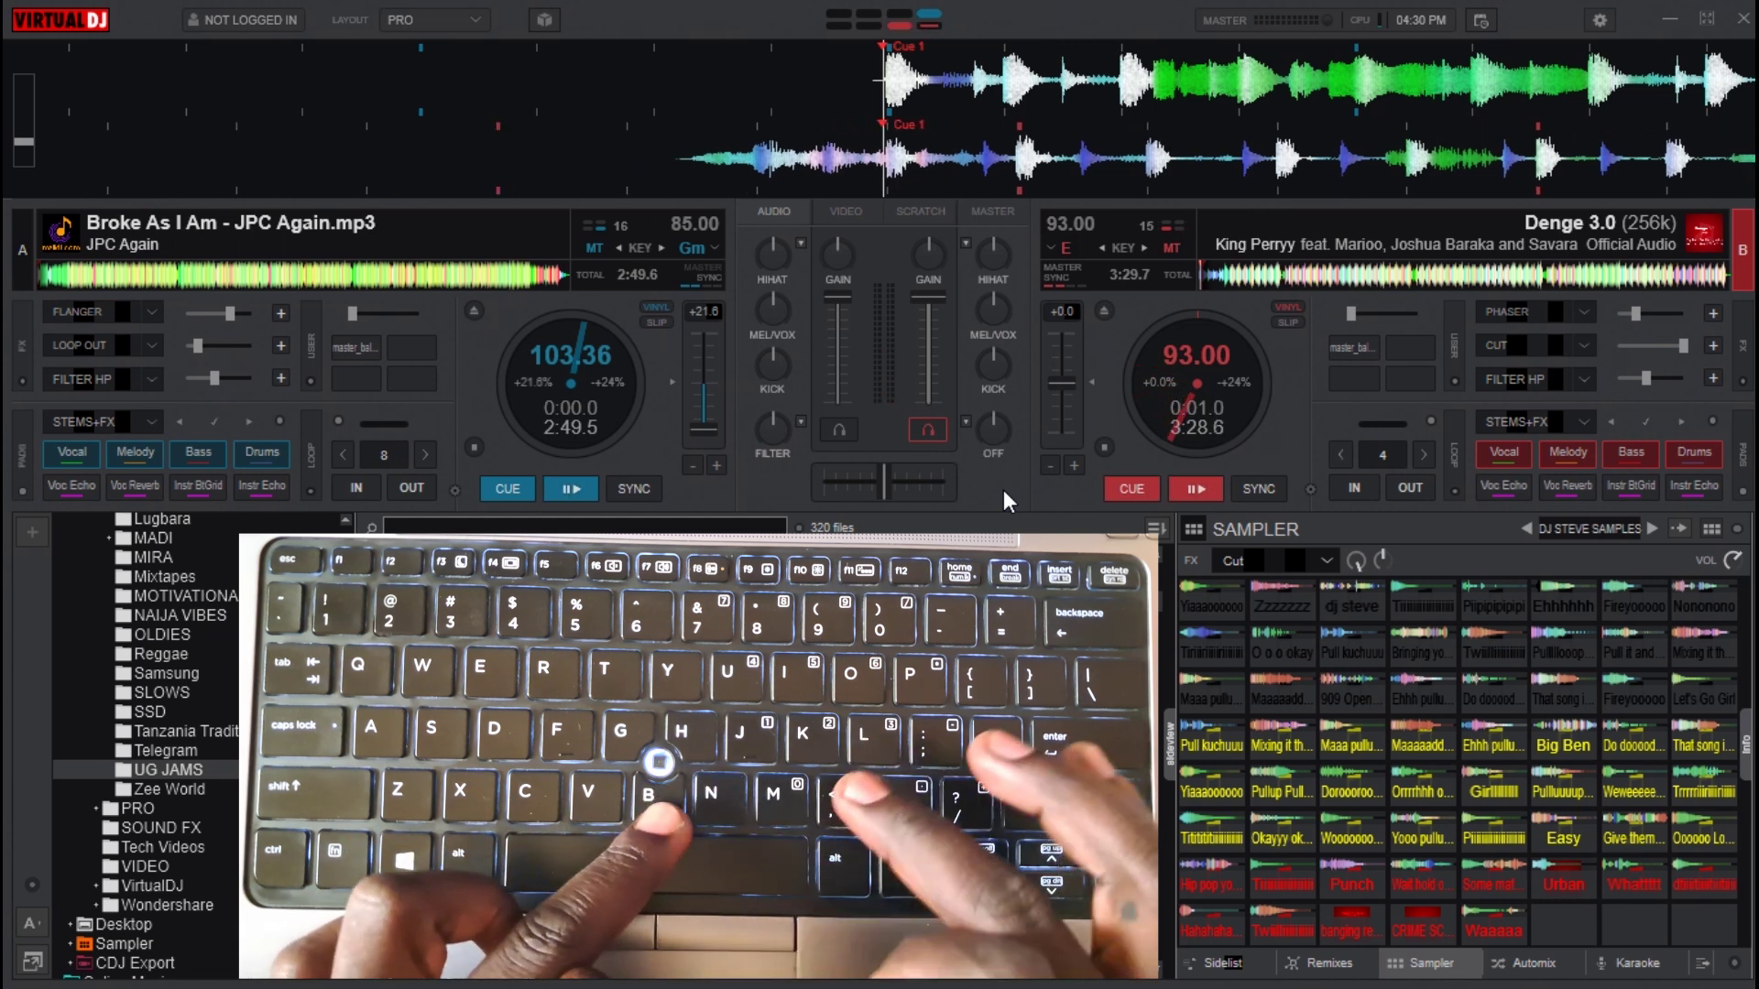
# - Alternate playing deck B from Cue 1 and jumping it back to the cue with Space and 1
pyautogui.press('space')
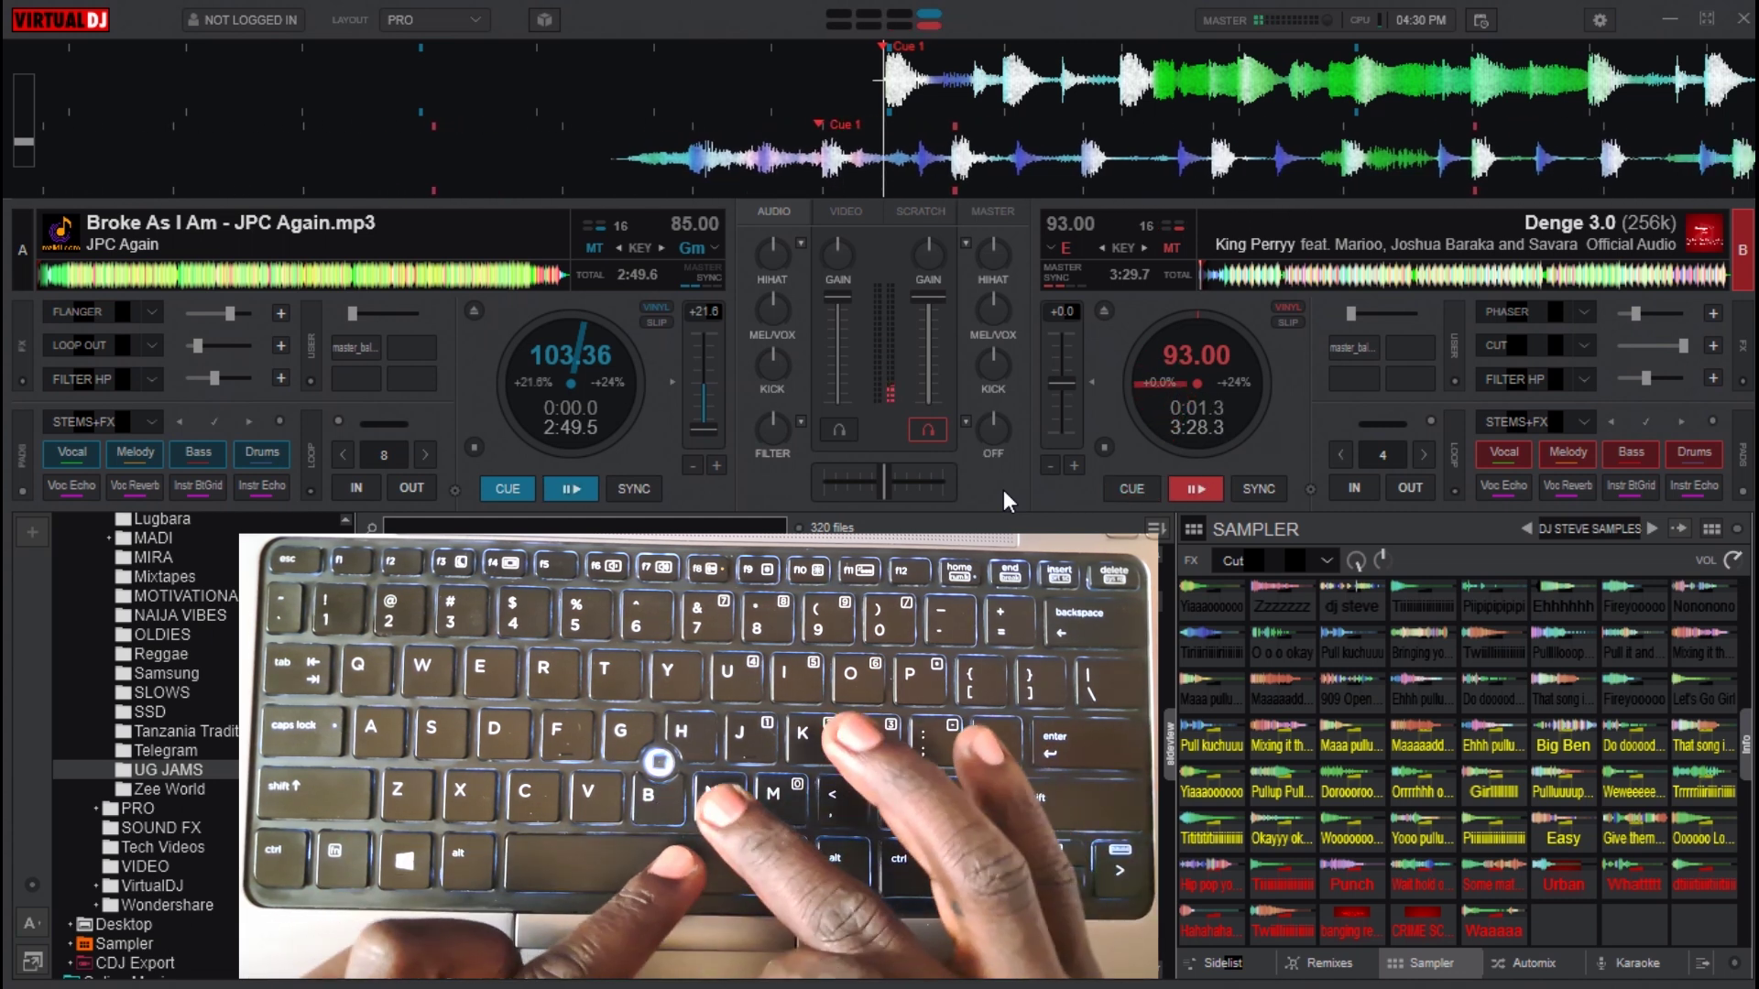
pyautogui.press('1')
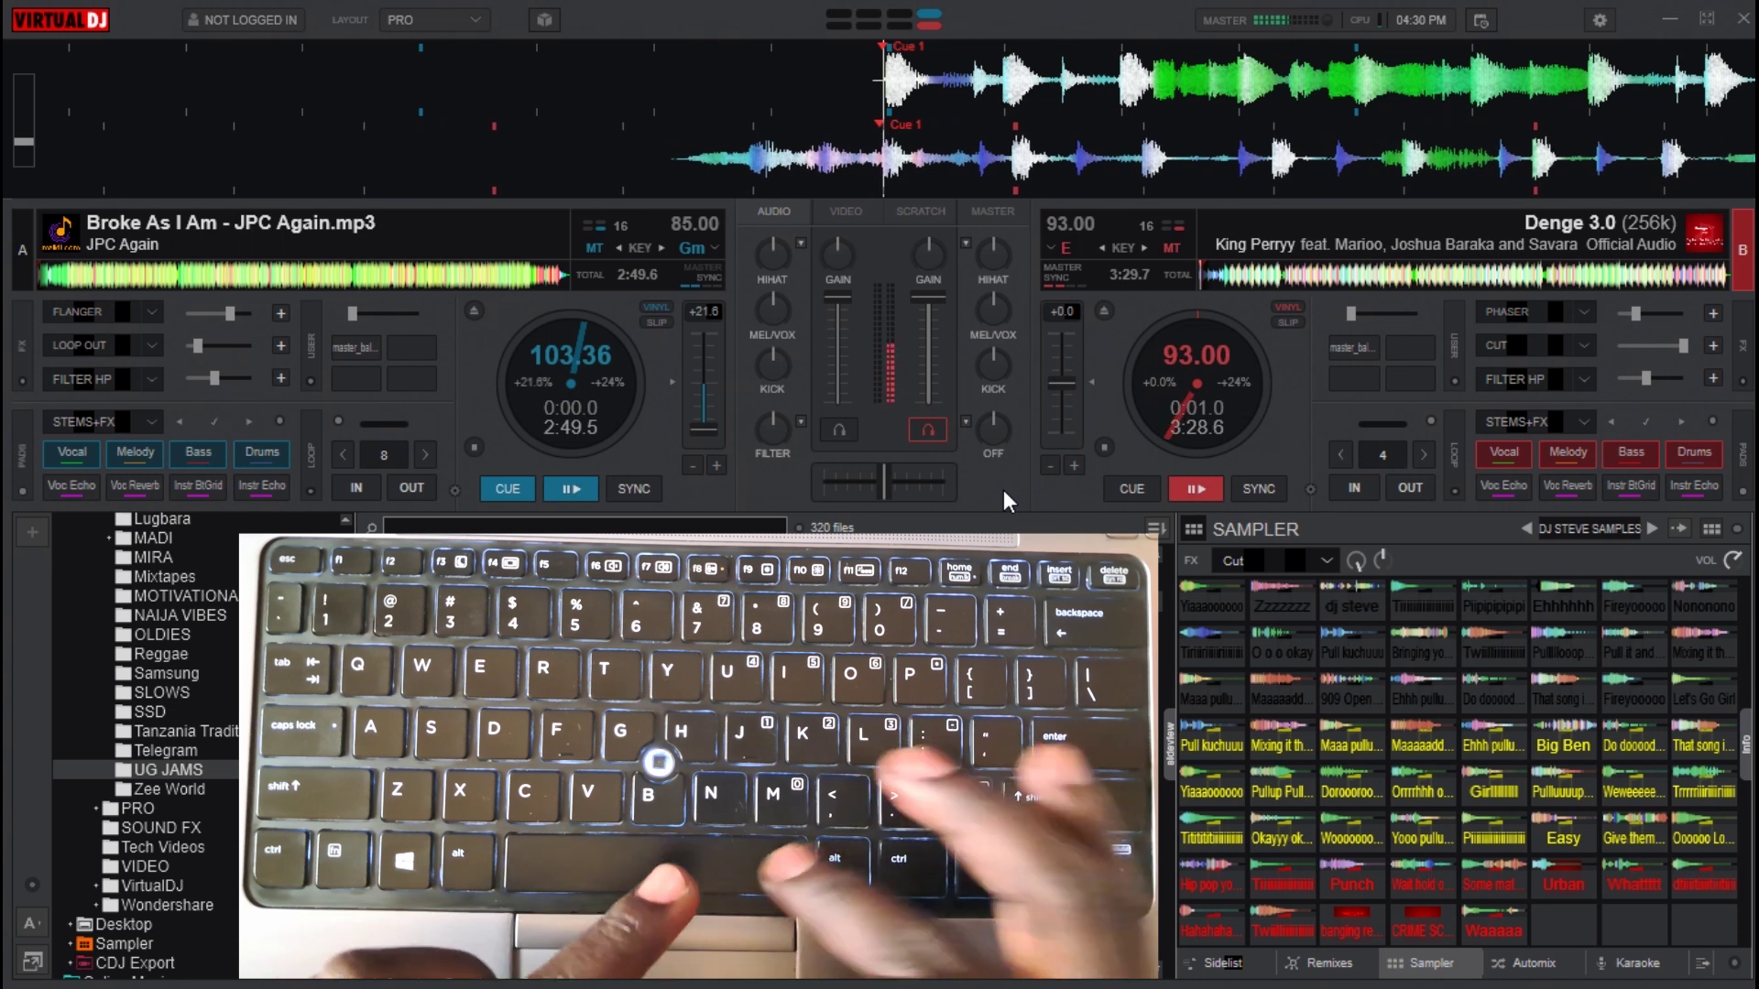
pyautogui.press('1')
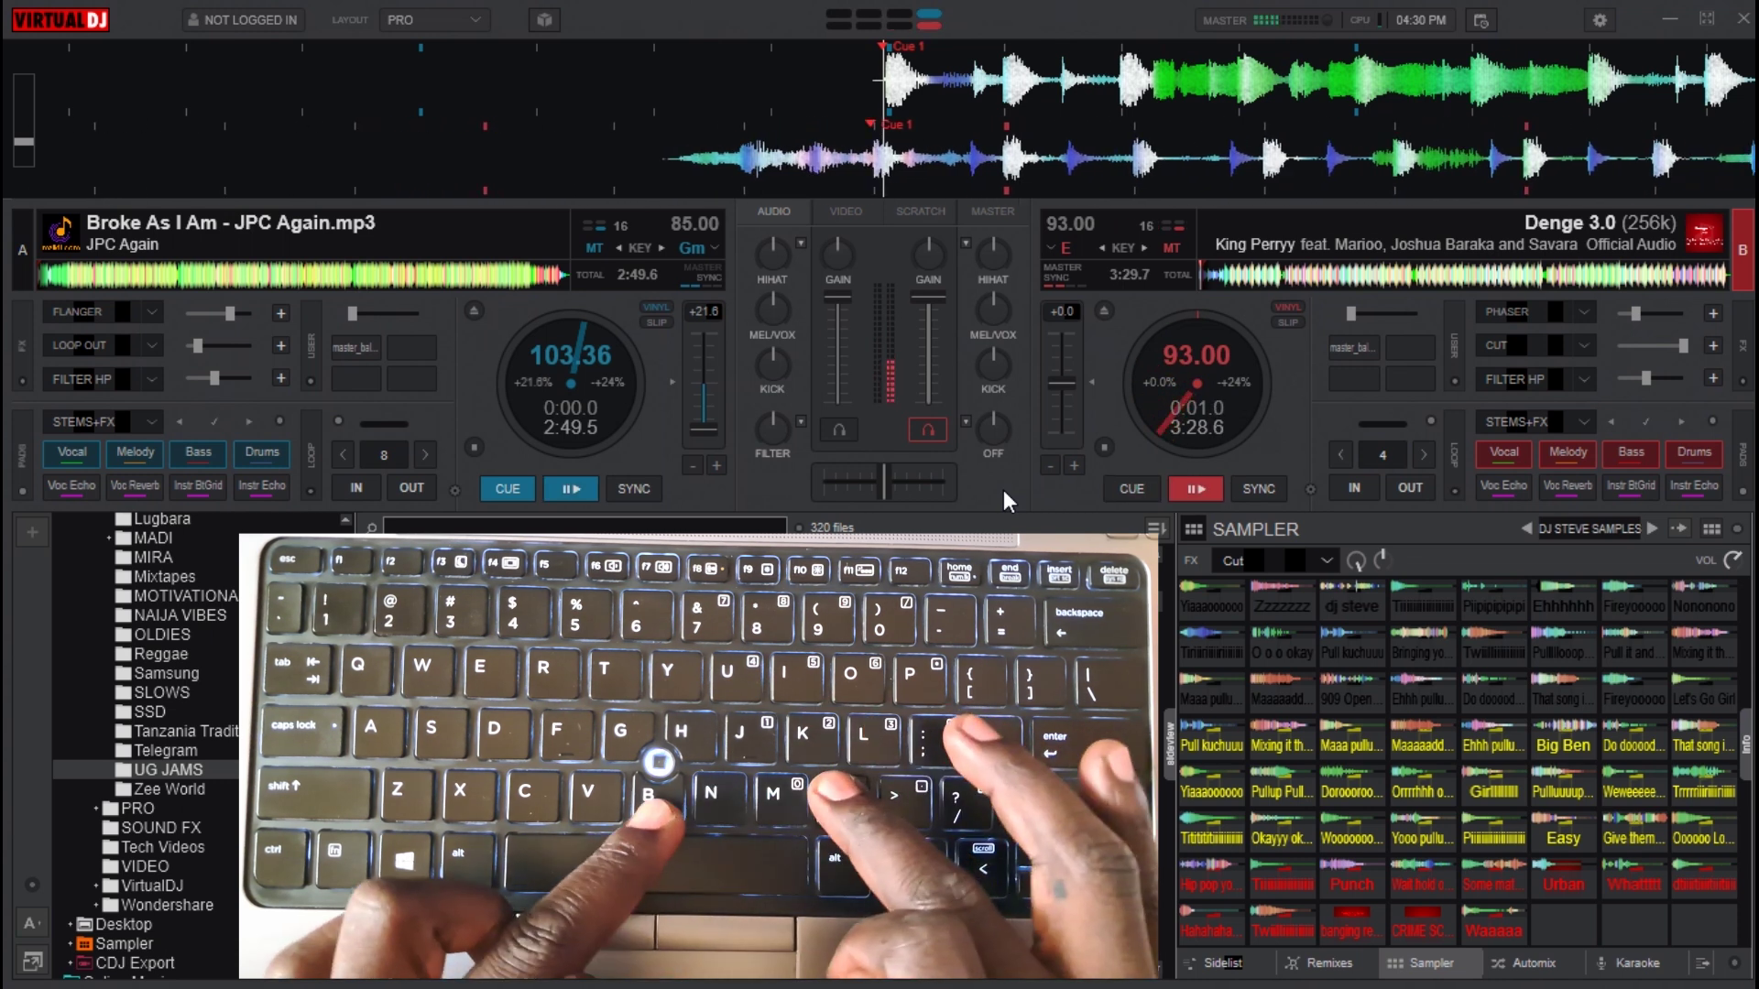
pyautogui.press('1')
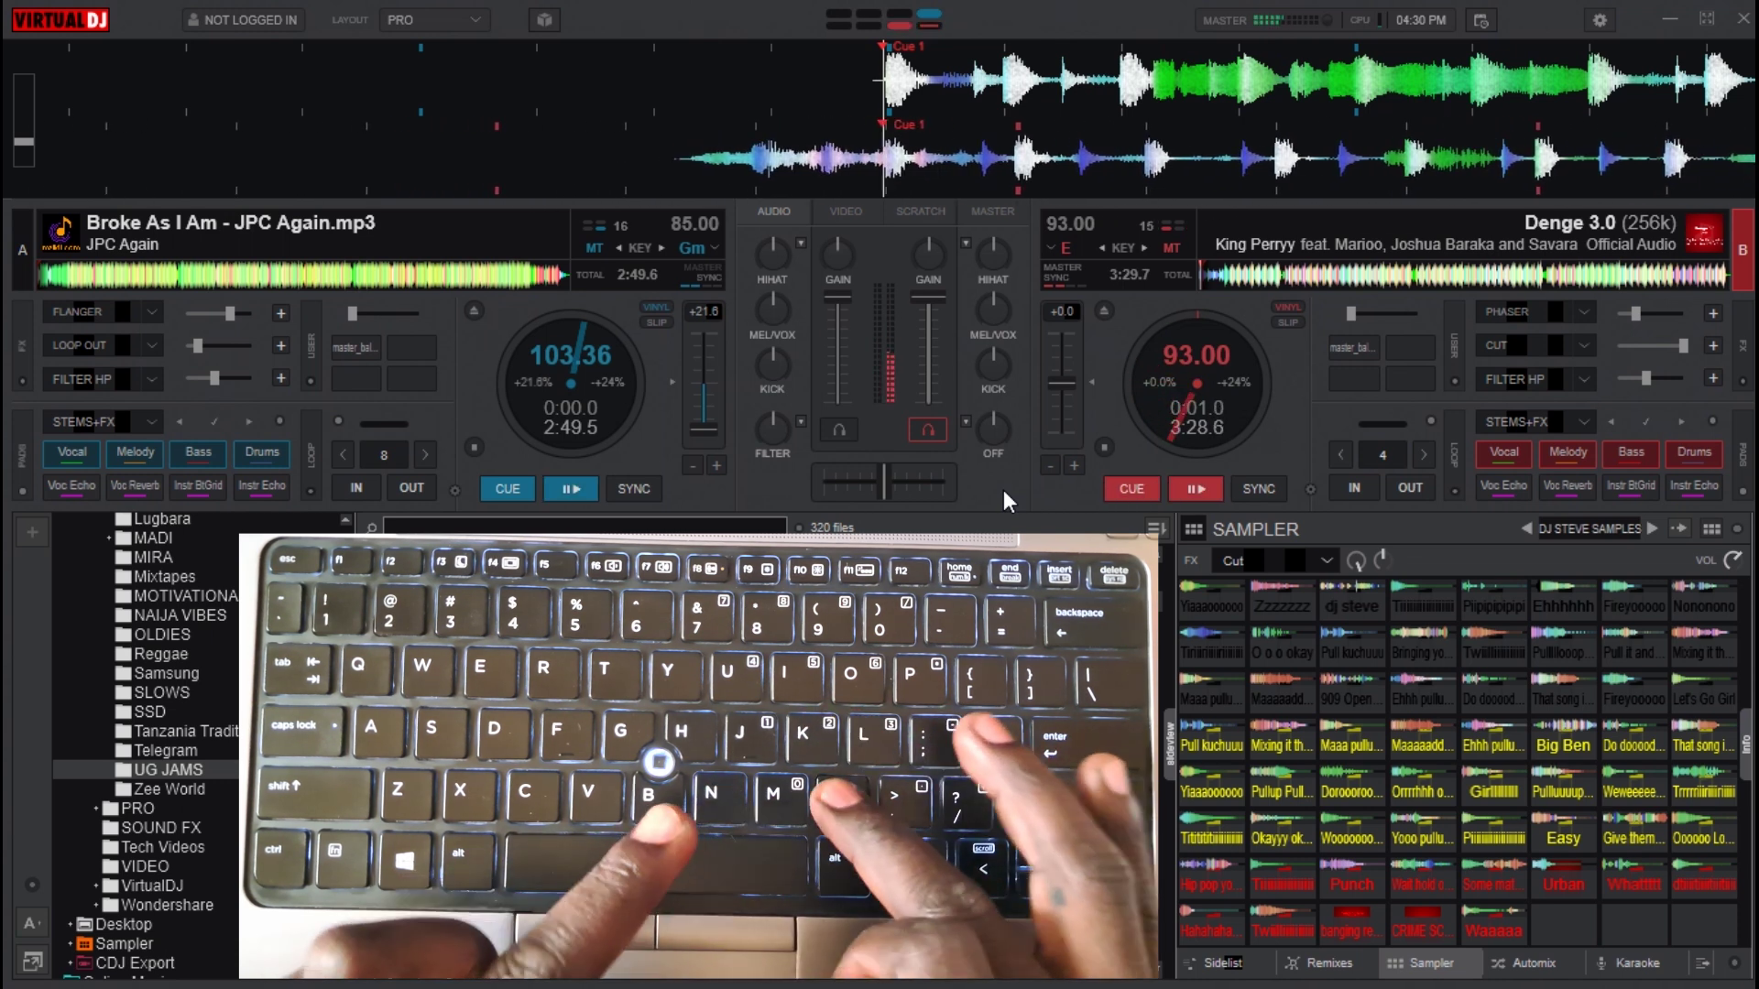
pyautogui.press('space')
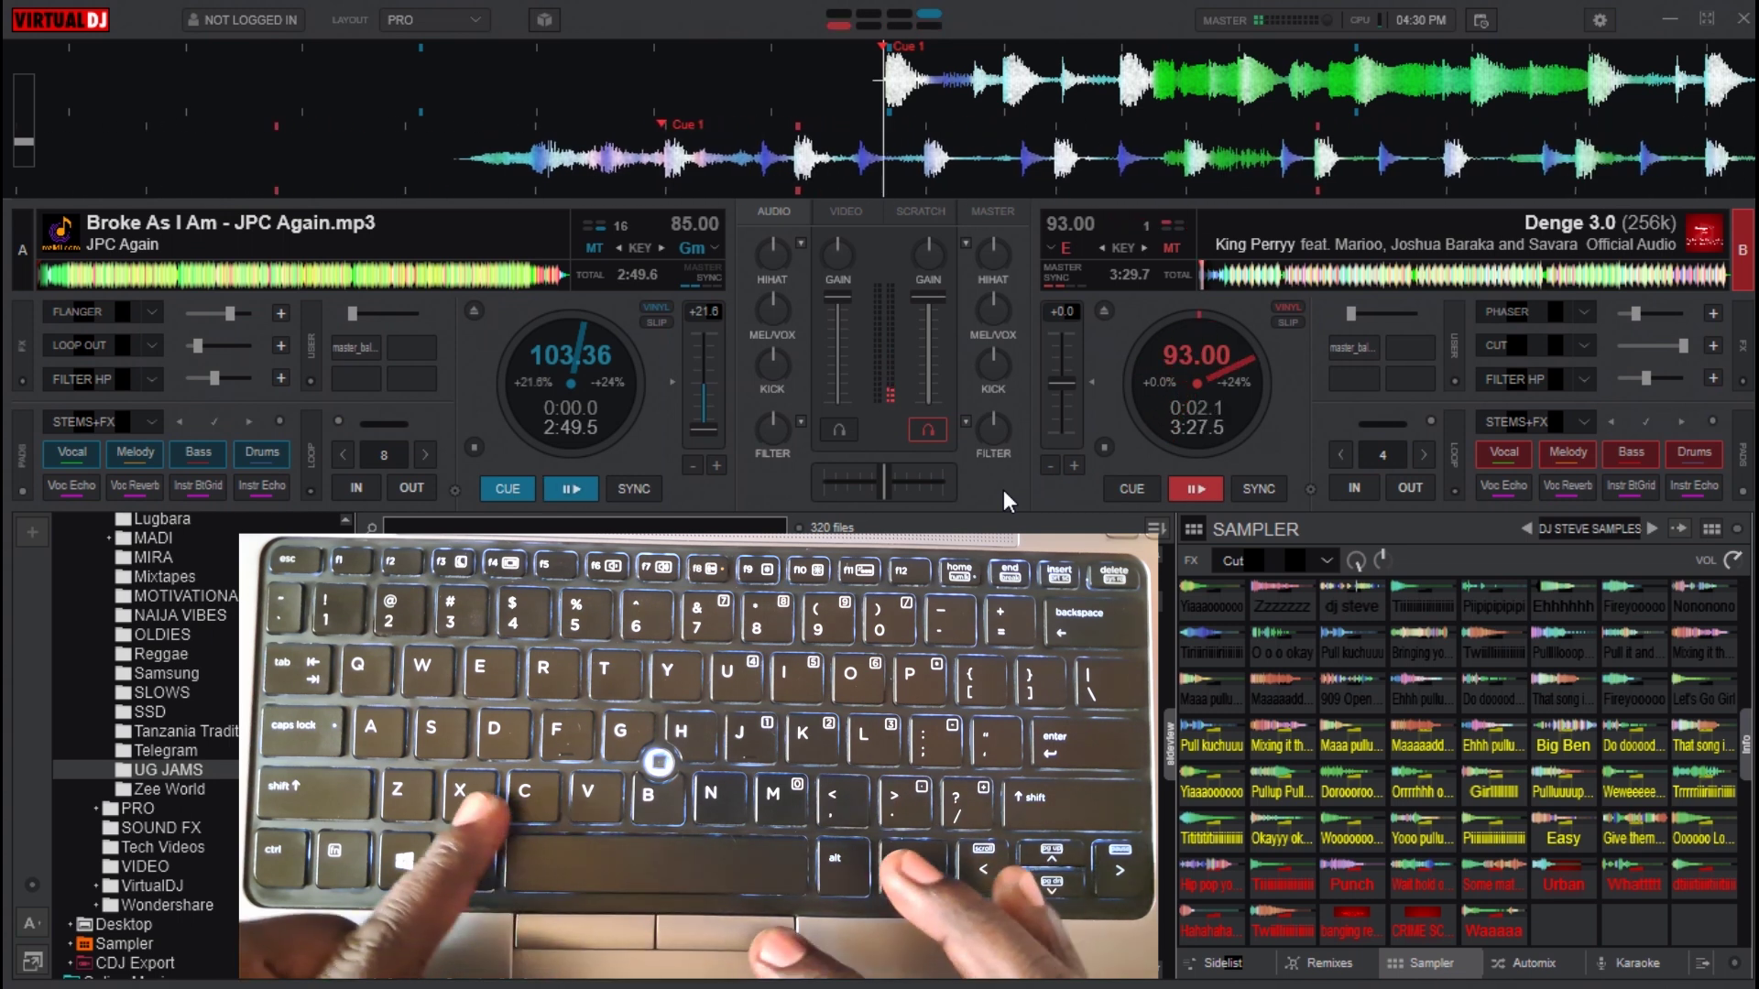
pyautogui.press('1')
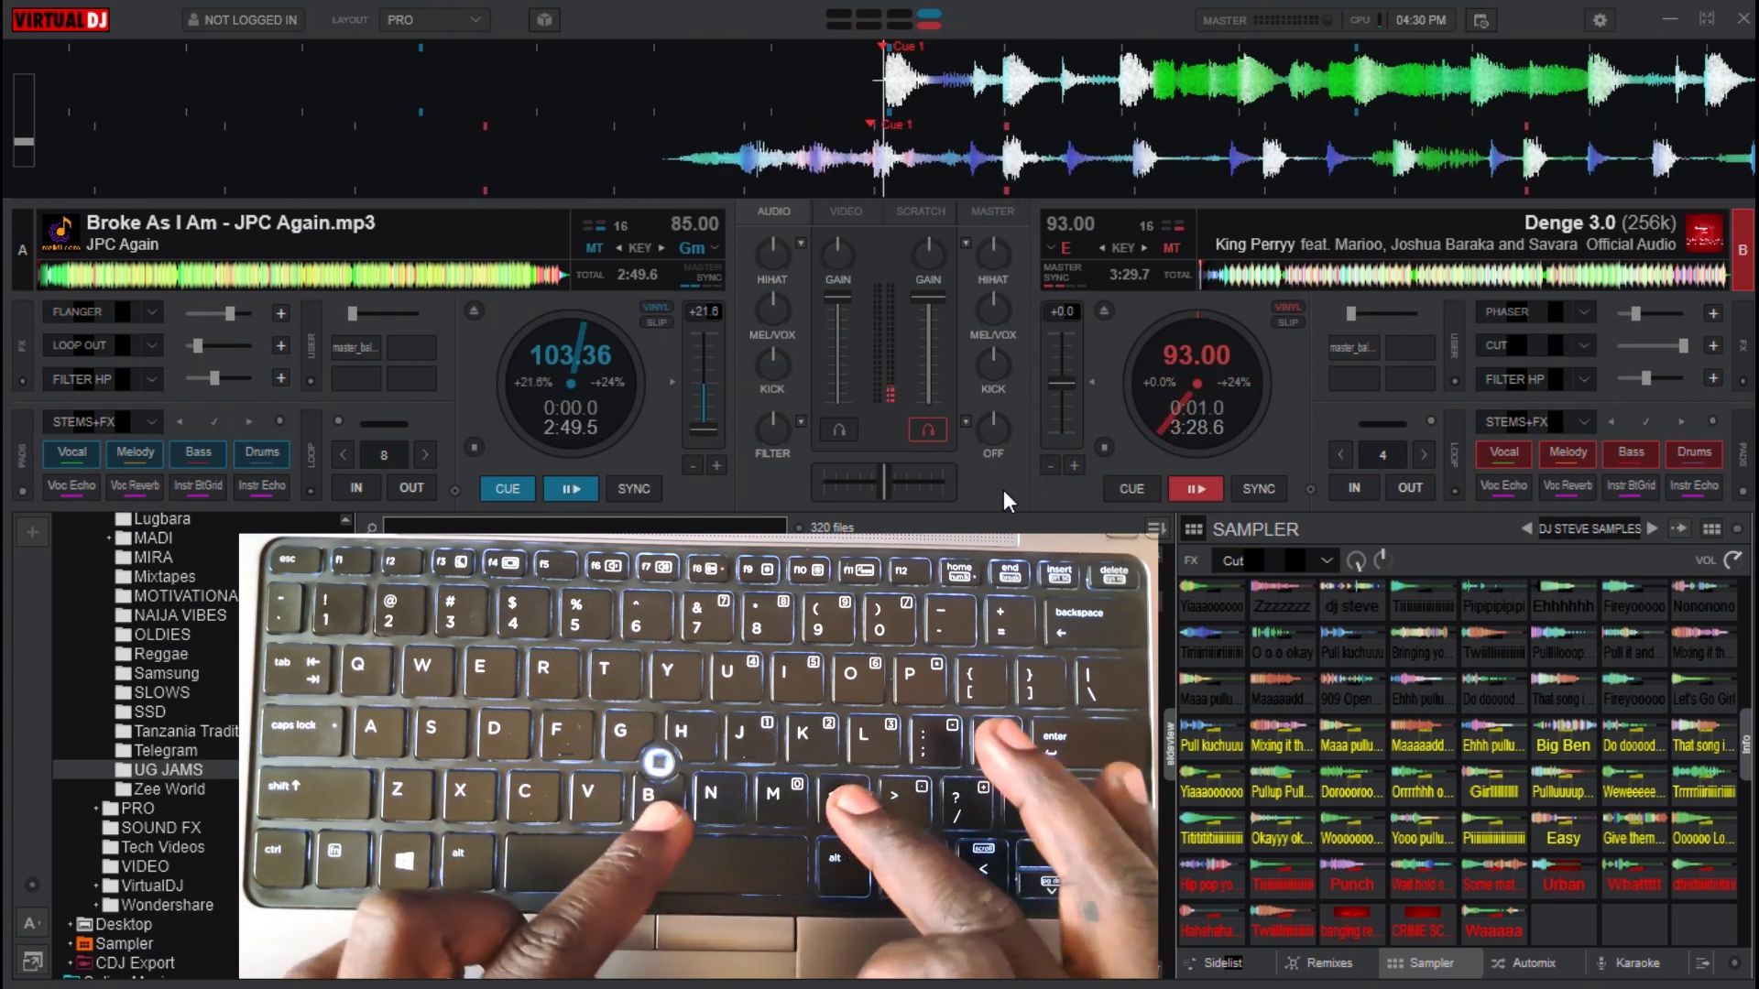
pyautogui.press('space')
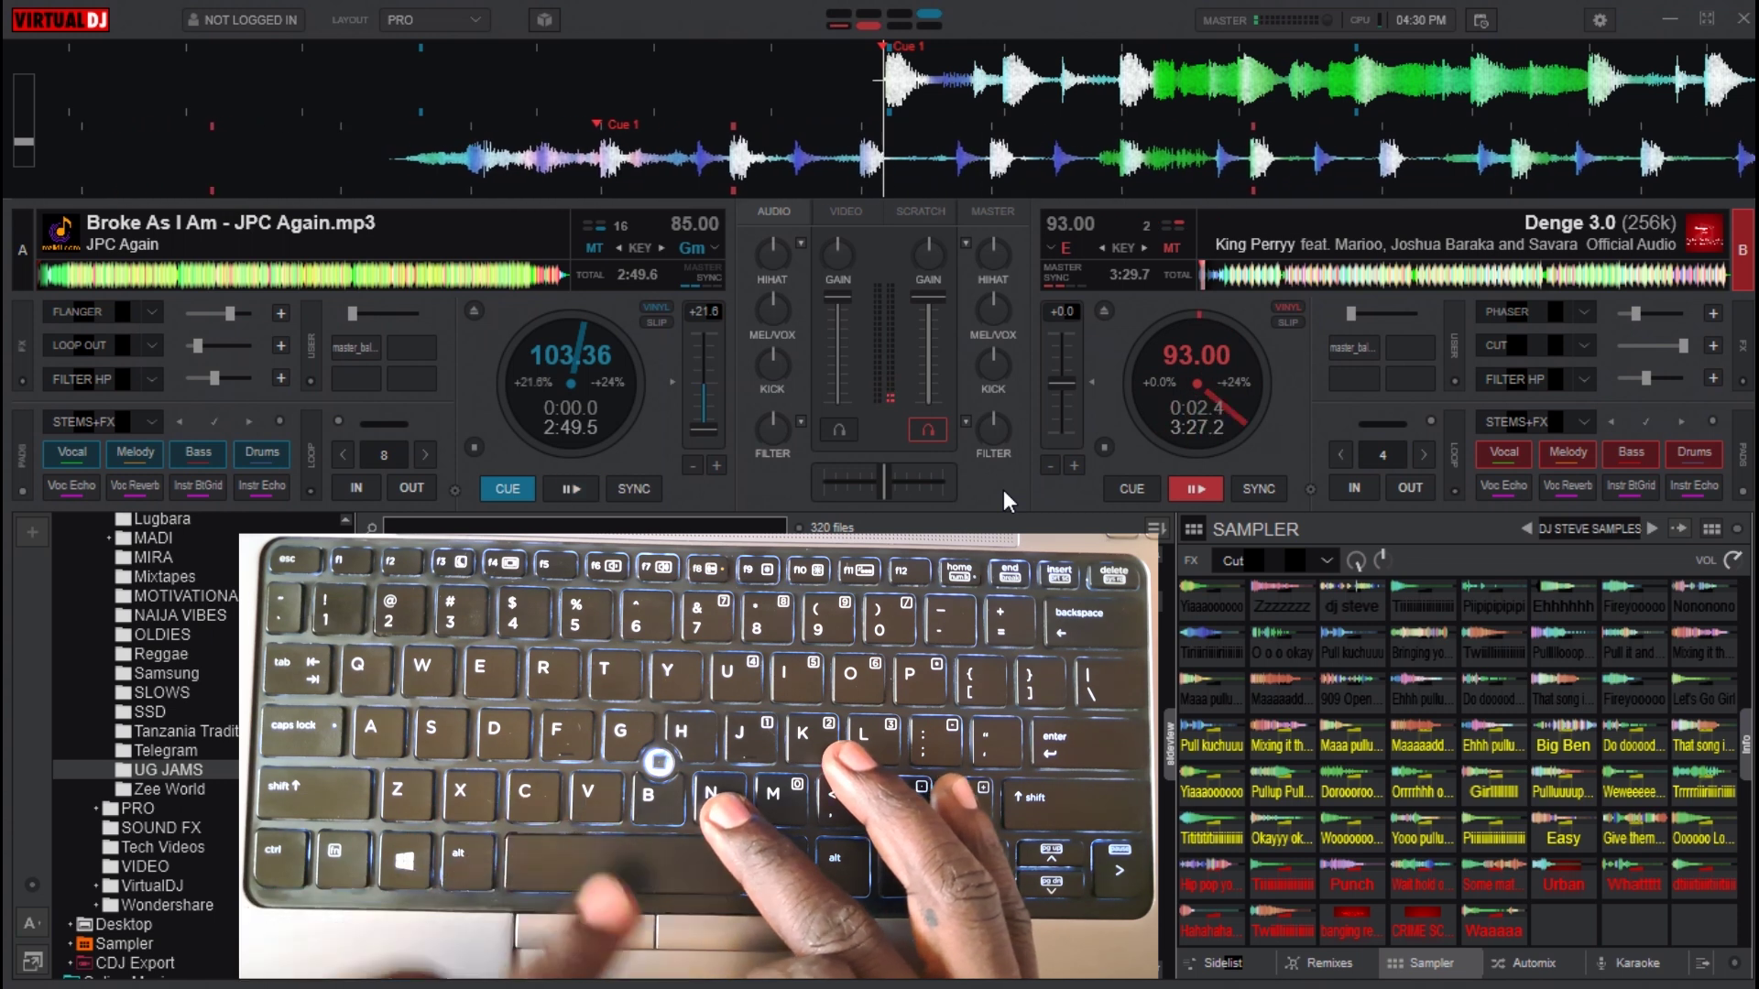
pyautogui.press('1')
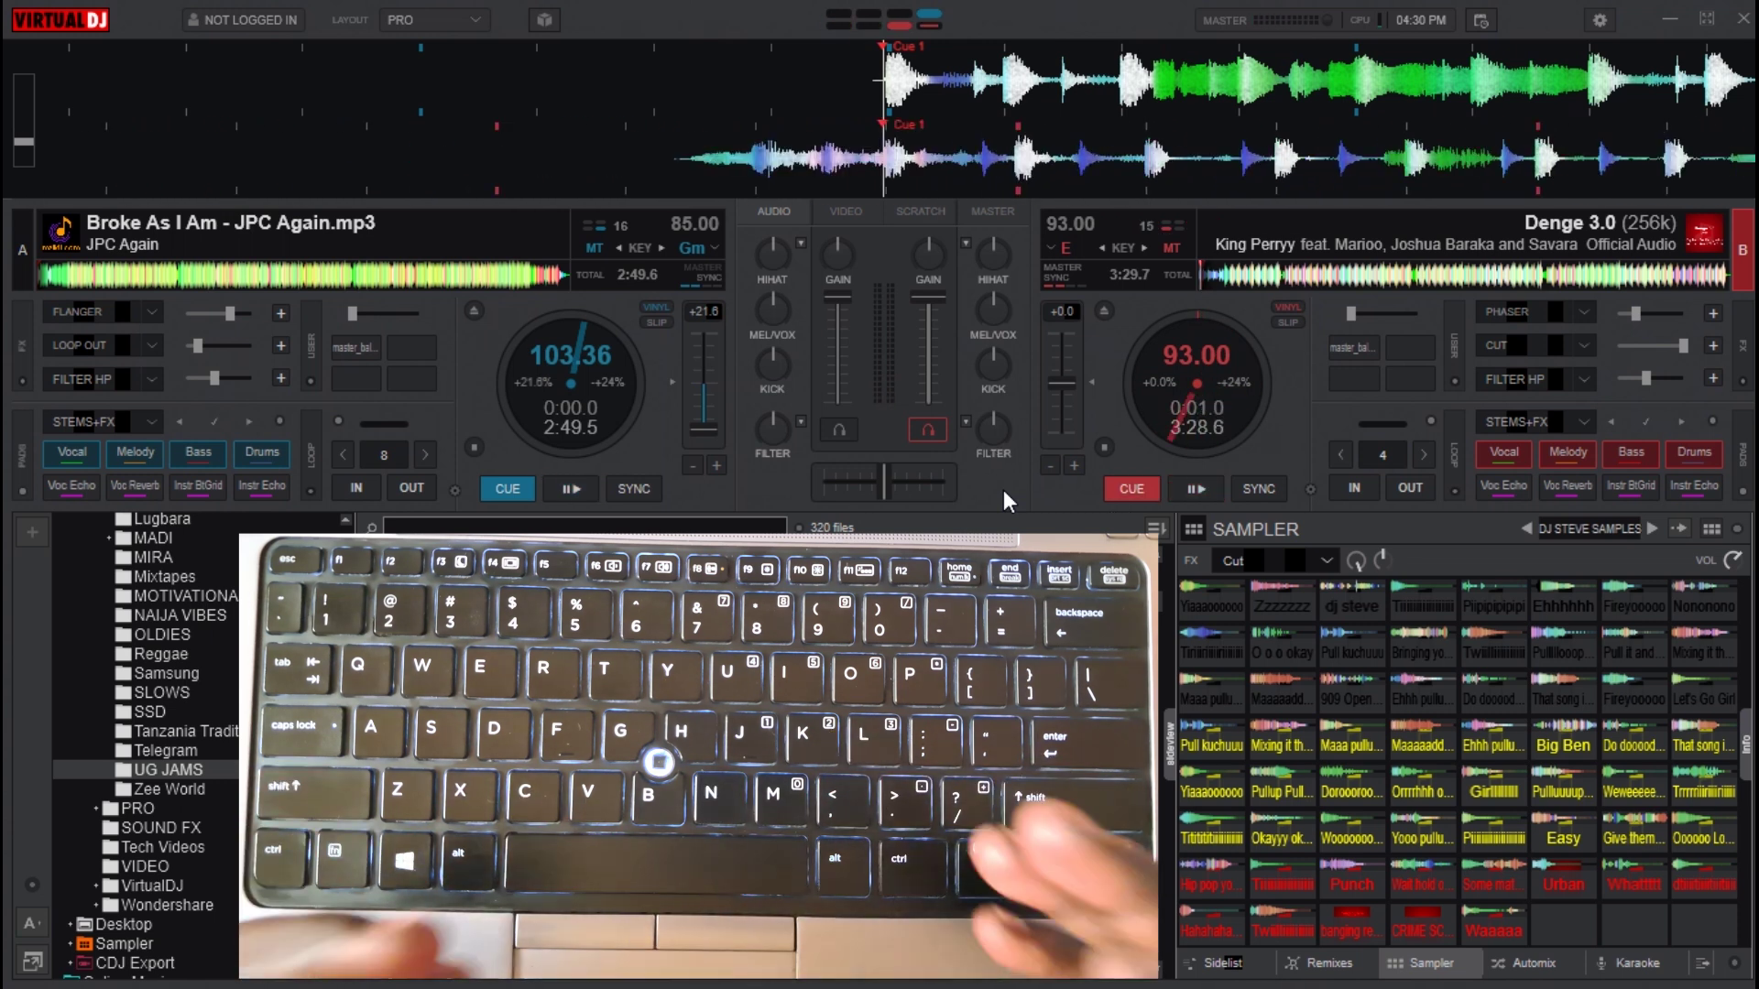